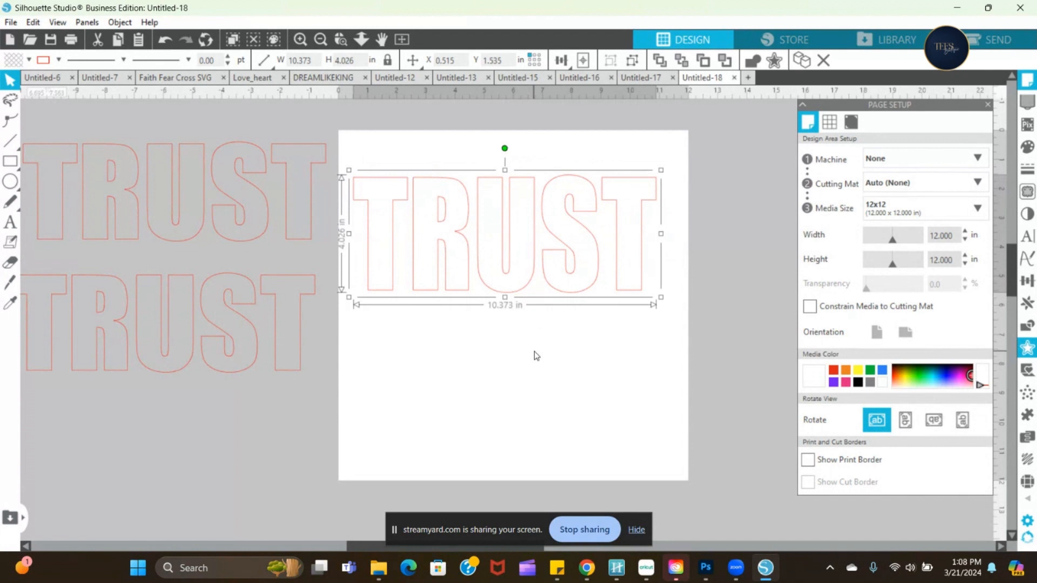
# - Delete the two TRUST outline copies off the page, leaving only the word on the page
pyautogui.click(533, 351)
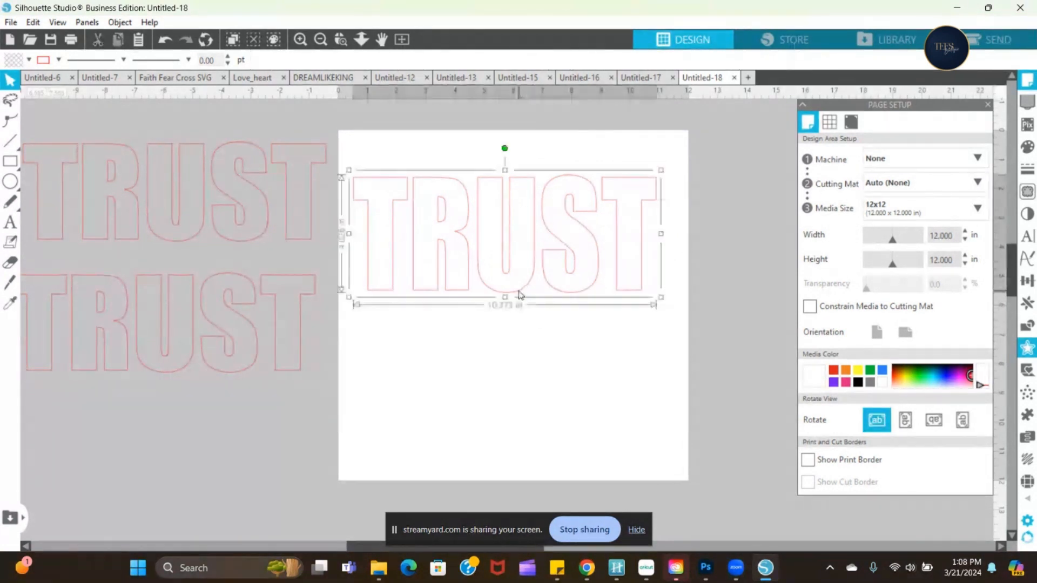
pyautogui.click(206, 222)
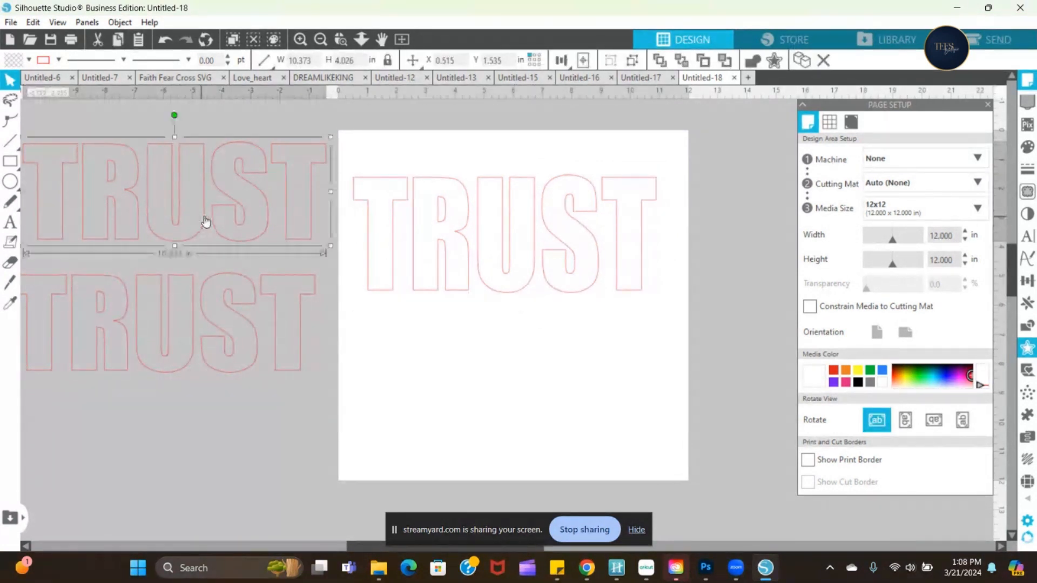
pyautogui.rightClick(209, 215)
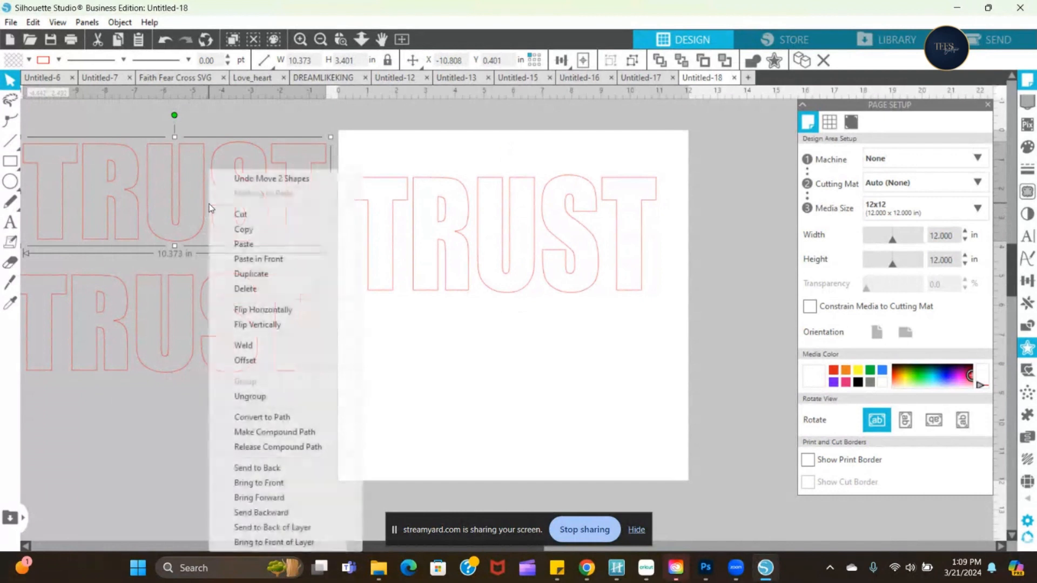
pyautogui.click(246, 290)
pyautogui.click(211, 284)
pyautogui.rightClick(215, 278)
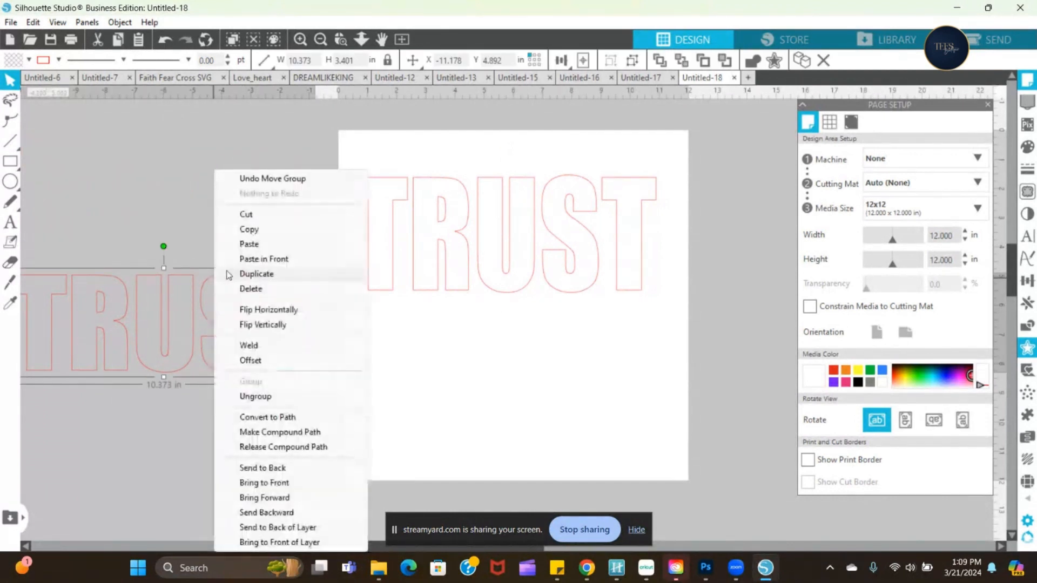
pyautogui.click(244, 290)
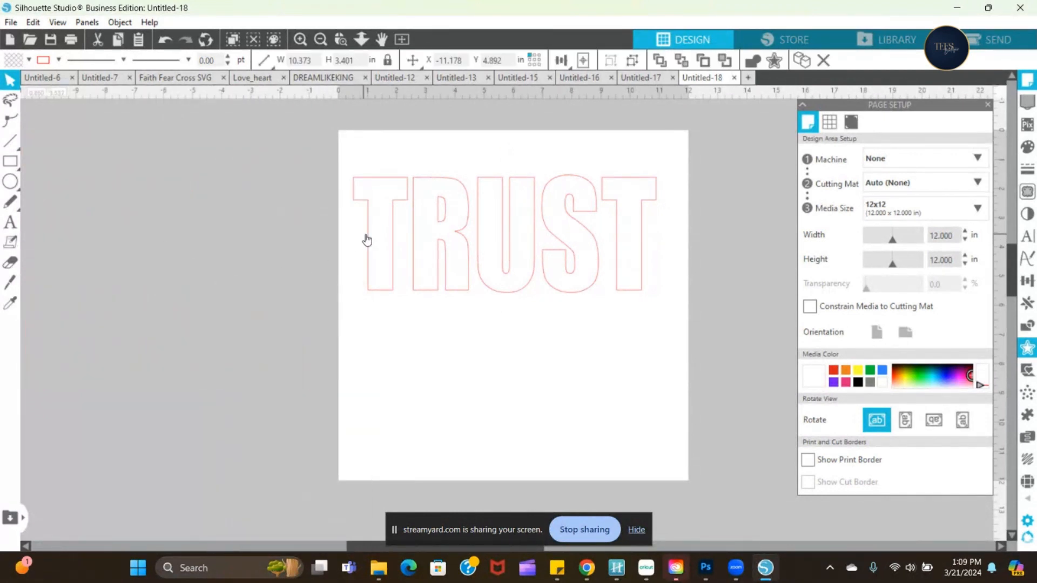
# - Duplicate the TRUST outline twice and place both copies off the page to its left, one below the other
pyautogui.click(398, 238)
pyautogui.rightClick(434, 251)
pyautogui.click(477, 275)
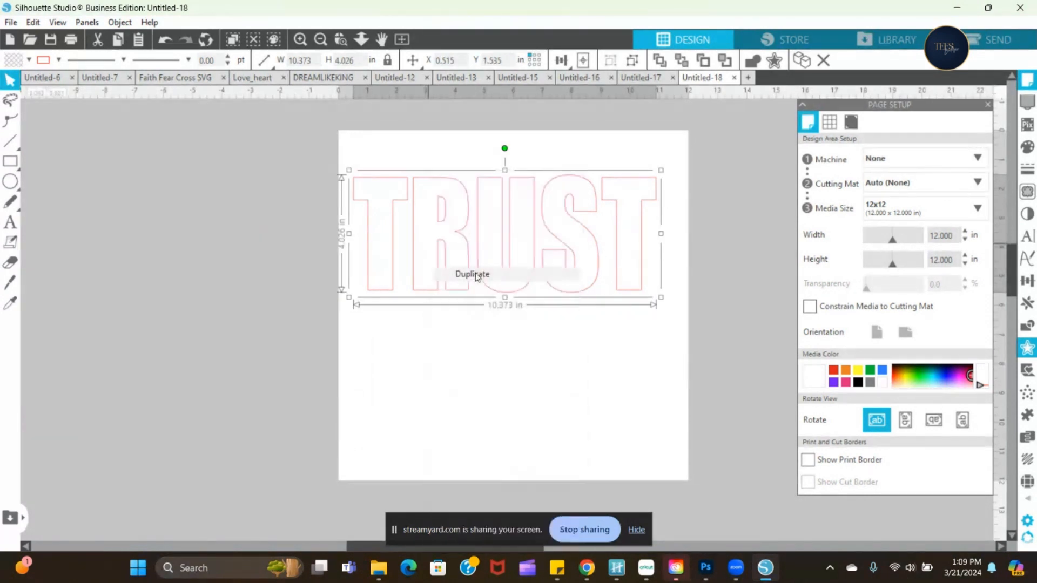
pyautogui.moveTo(385, 235); pyautogui.dragTo(124, 237)
pyautogui.rightClick(144, 244)
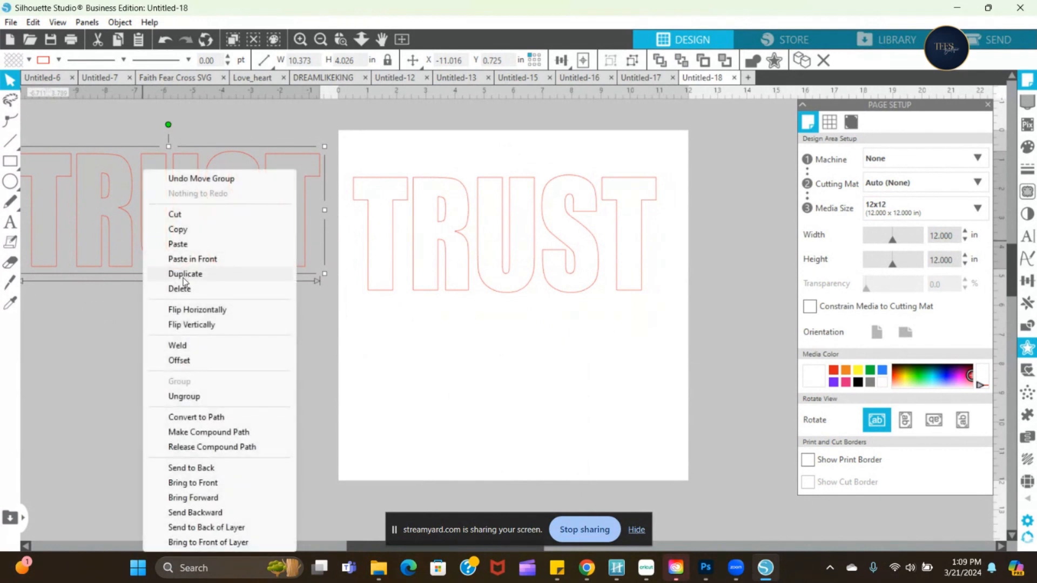
pyautogui.click(183, 277)
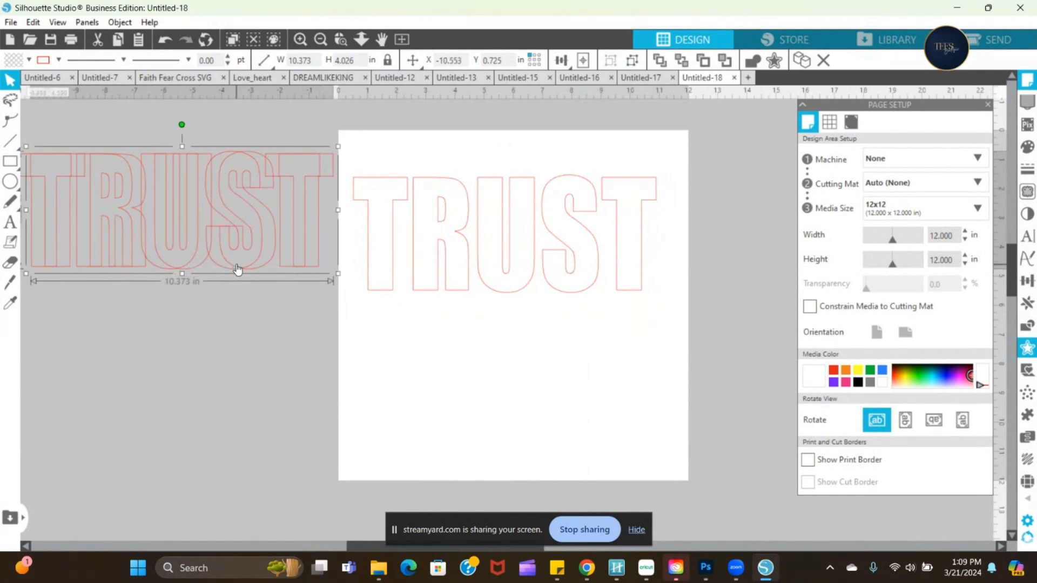
pyautogui.moveTo(237, 270); pyautogui.dragTo(178, 405)
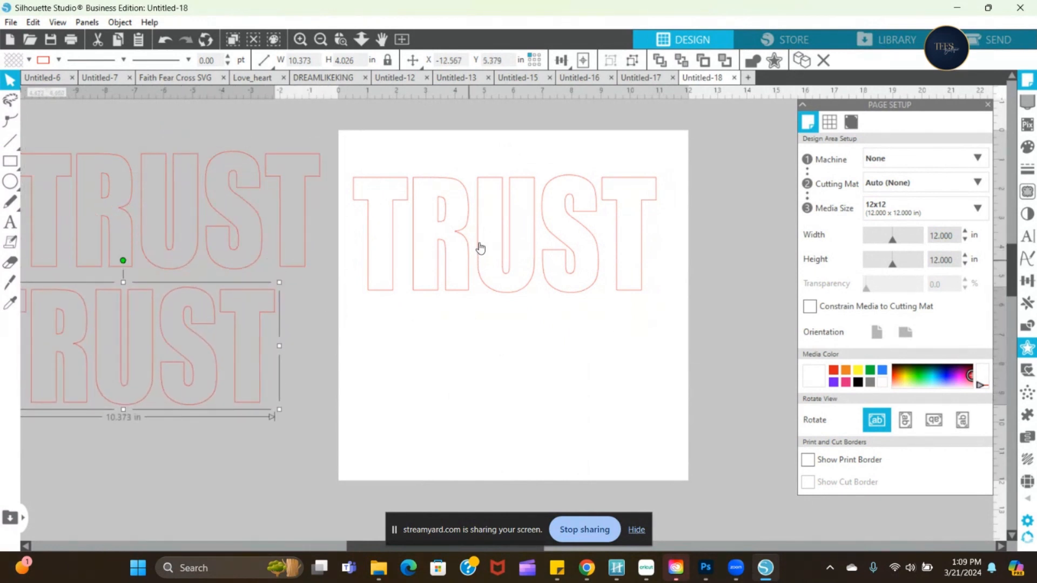
# - Fill the TRUST word on the page with green 22A954 and set its line colour to none
pyautogui.click(461, 236)
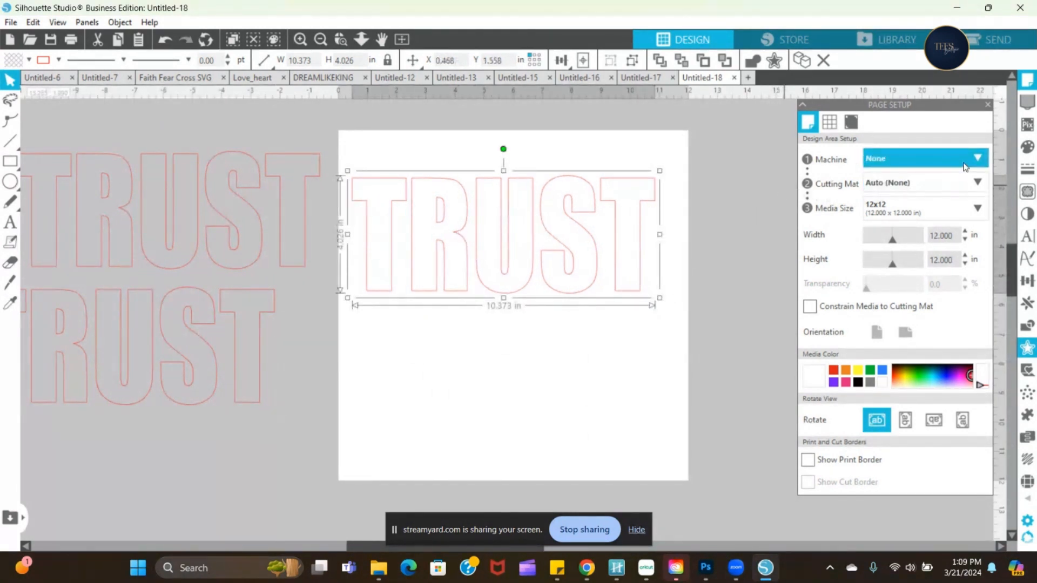
pyautogui.click(1025, 147)
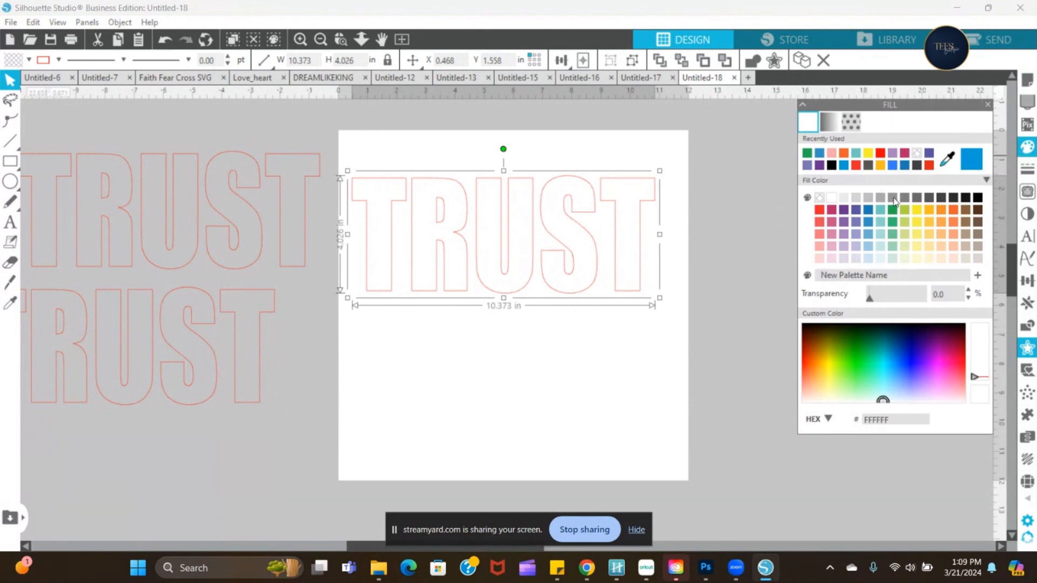
pyautogui.click(892, 210)
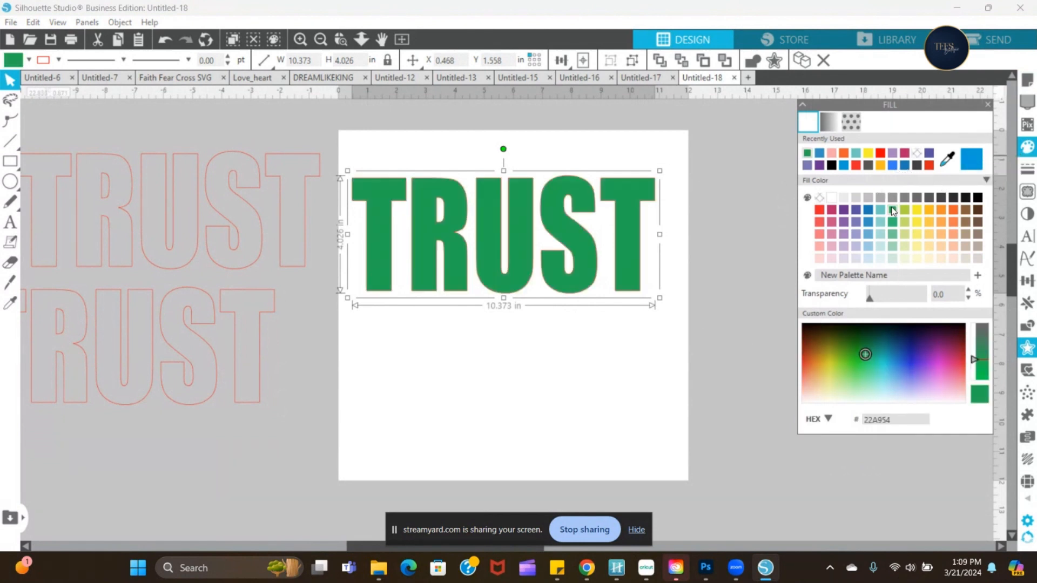
pyautogui.click(58, 59)
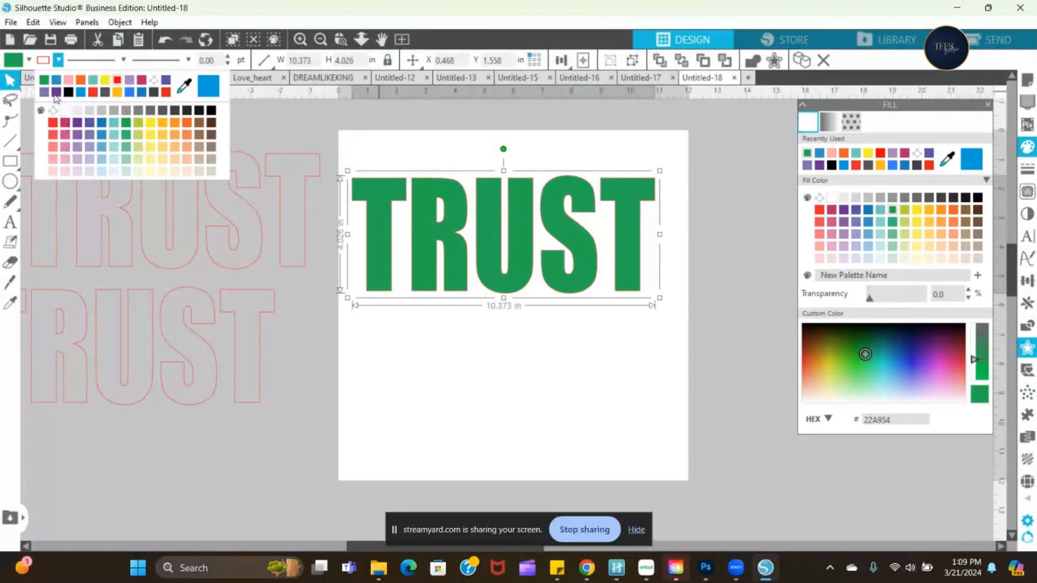
pyautogui.click(52, 109)
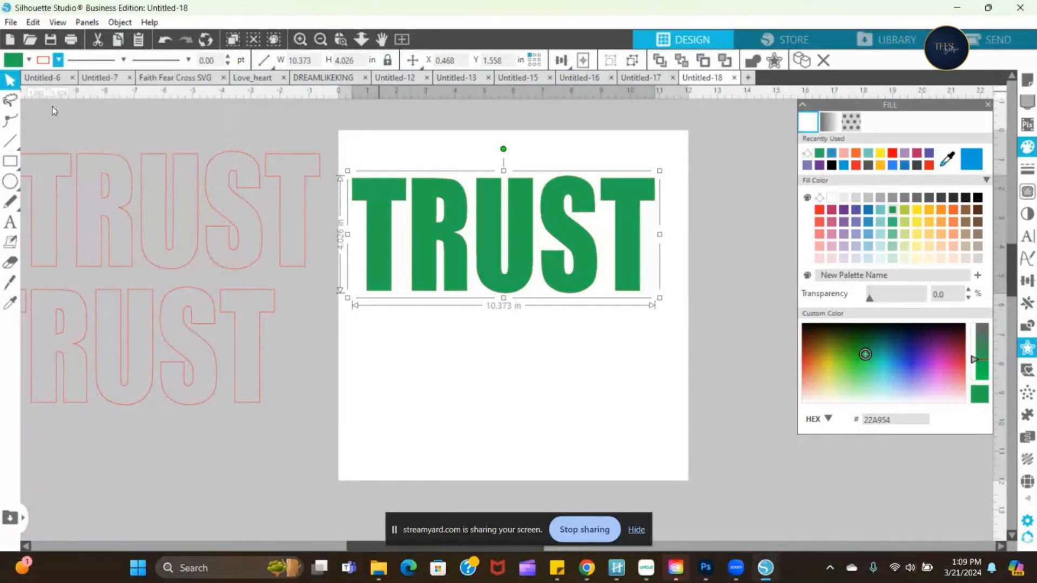
# - Move the green TRUST slightly to the right on the page, to about X 0.700 in and Y 1.543 in
pyautogui.click(300, 41)
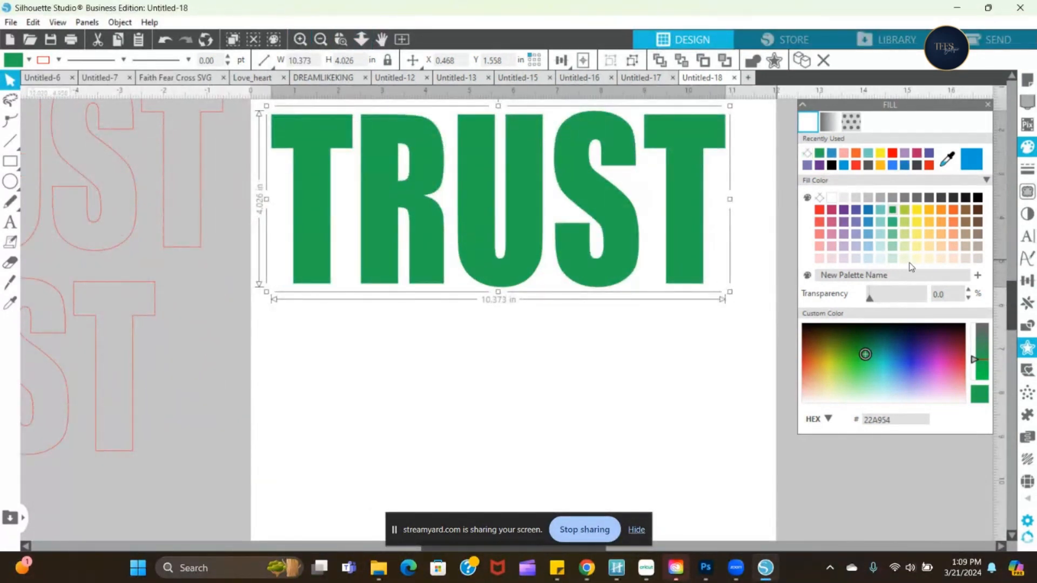
pyautogui.scroll(1, 1010, 303)
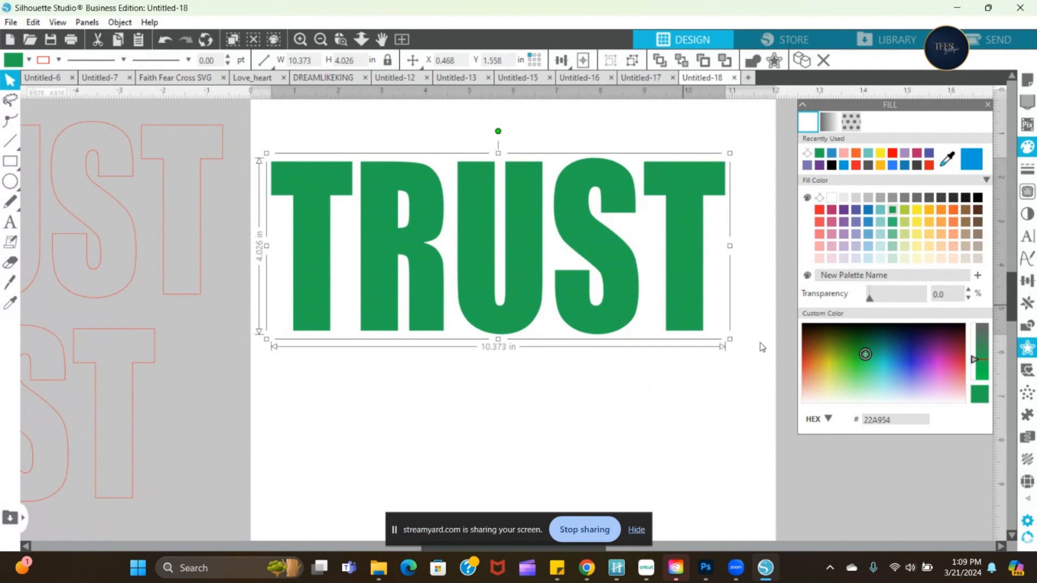
pyautogui.moveTo(470, 250); pyautogui.dragTo(479, 249)
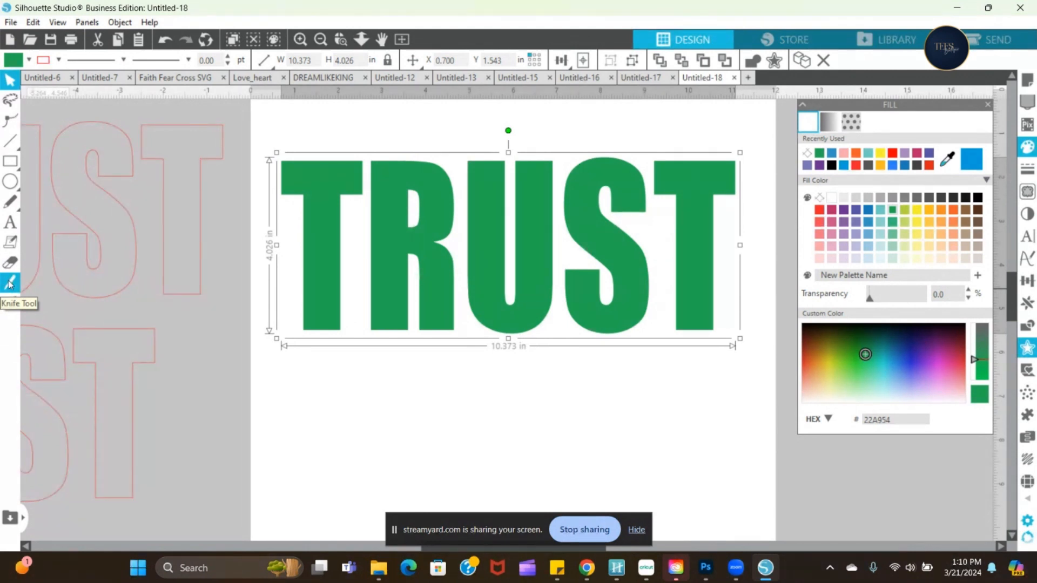
# - Try a short straight Outline knife cut across the stem of the first T and move the letter to check the cut
pyautogui.click(11, 285)
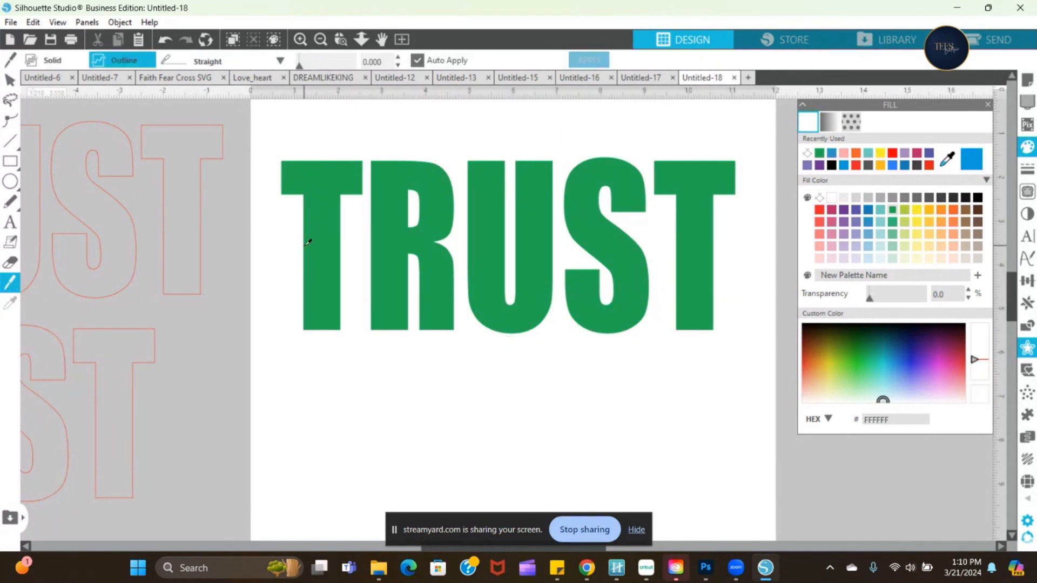
pyautogui.moveTo(309, 246); pyautogui.dragTo(344, 231)
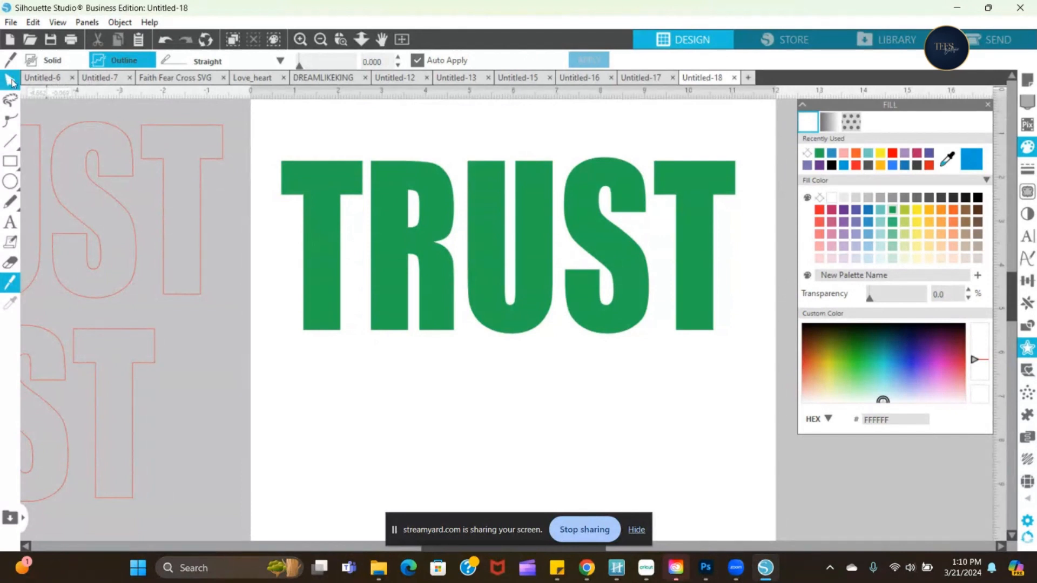
pyautogui.click(10, 80)
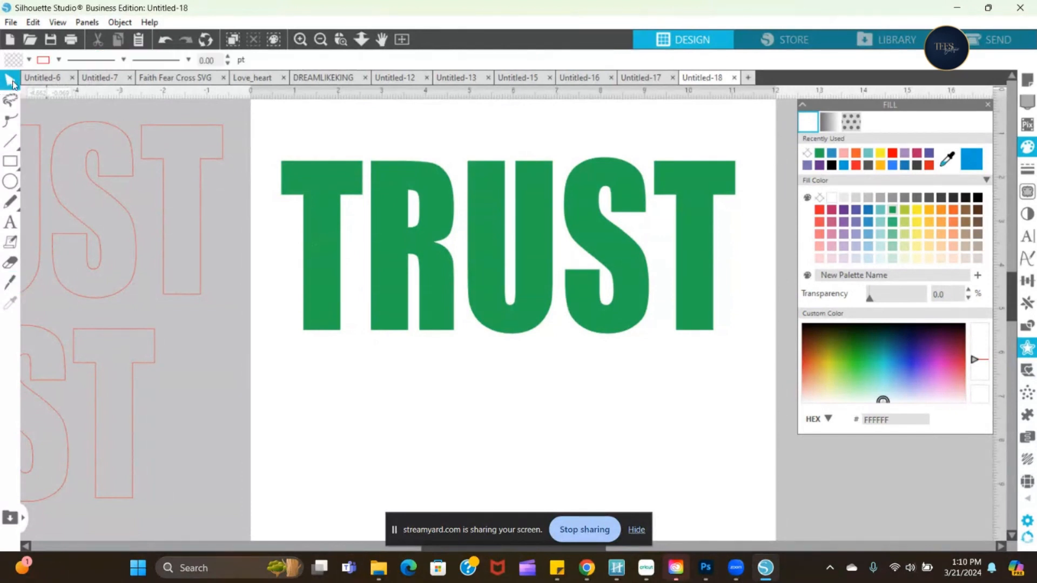
pyautogui.click(831, 165)
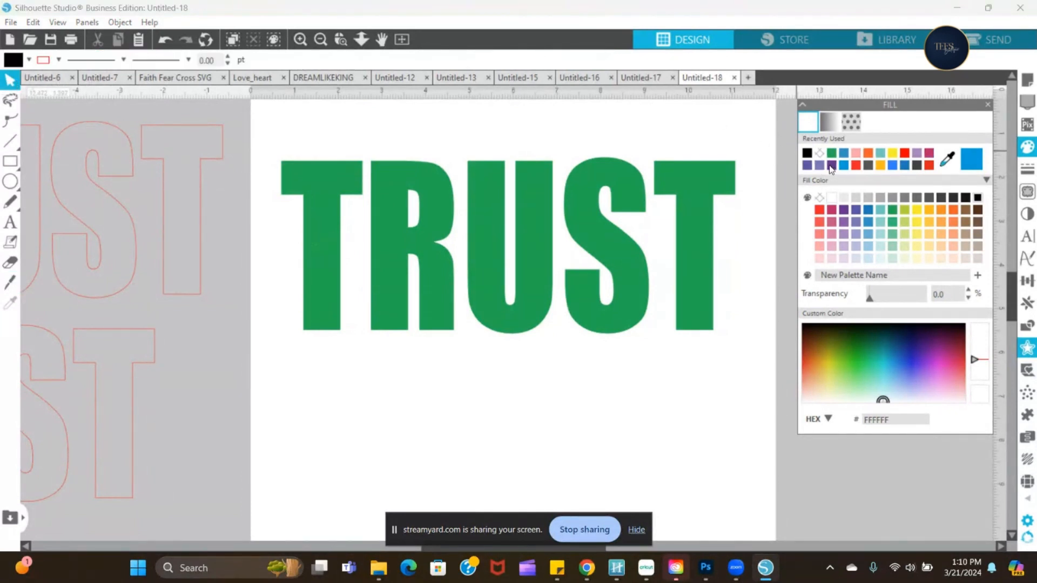
pyautogui.click(317, 188)
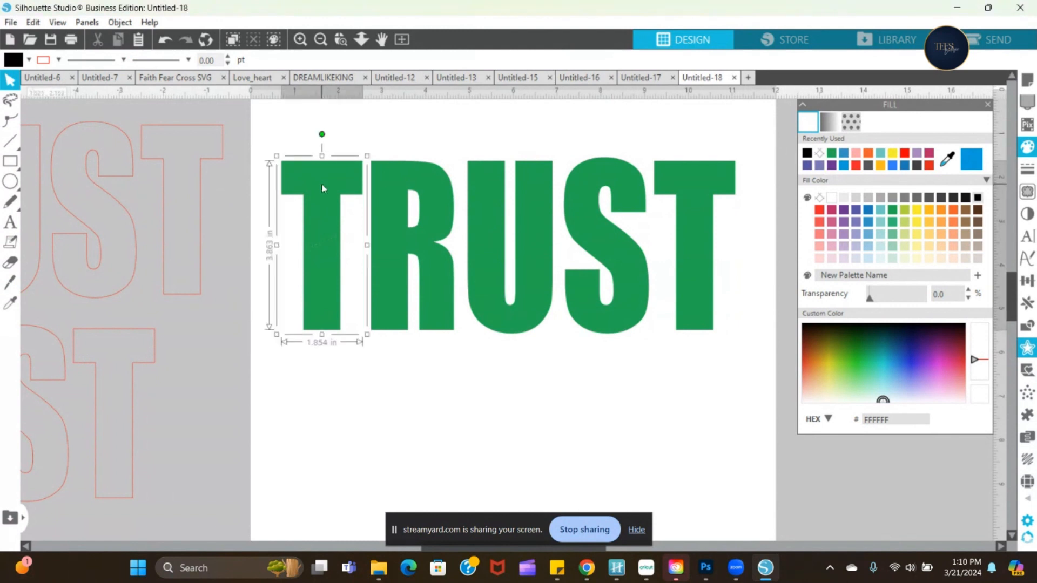
pyautogui.click(341, 151)
pyautogui.moveTo(328, 178)
pyautogui.mouseDown()
pyautogui.moveTo(322, 167)
pyautogui.moveTo(331, 184)
pyautogui.mouseUp()
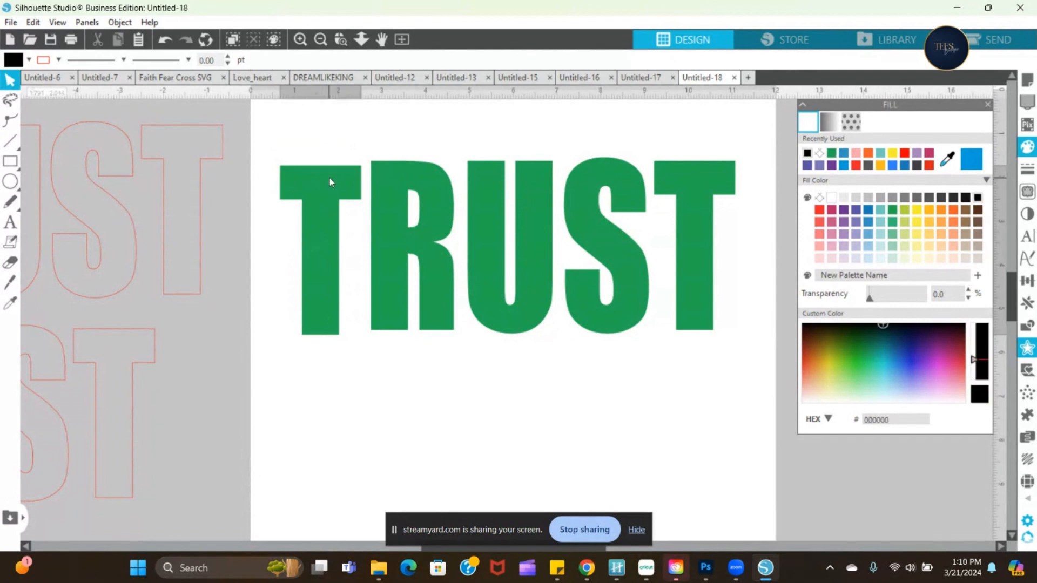
# - Undo the move of the first T and the last action before it
pyautogui.click(158, 47)
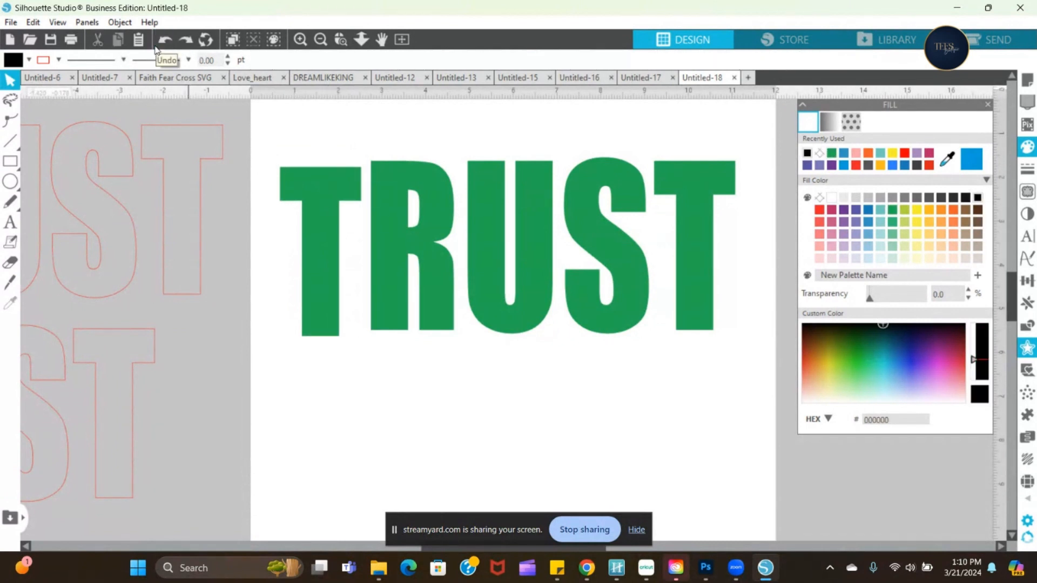
pyautogui.click(162, 48)
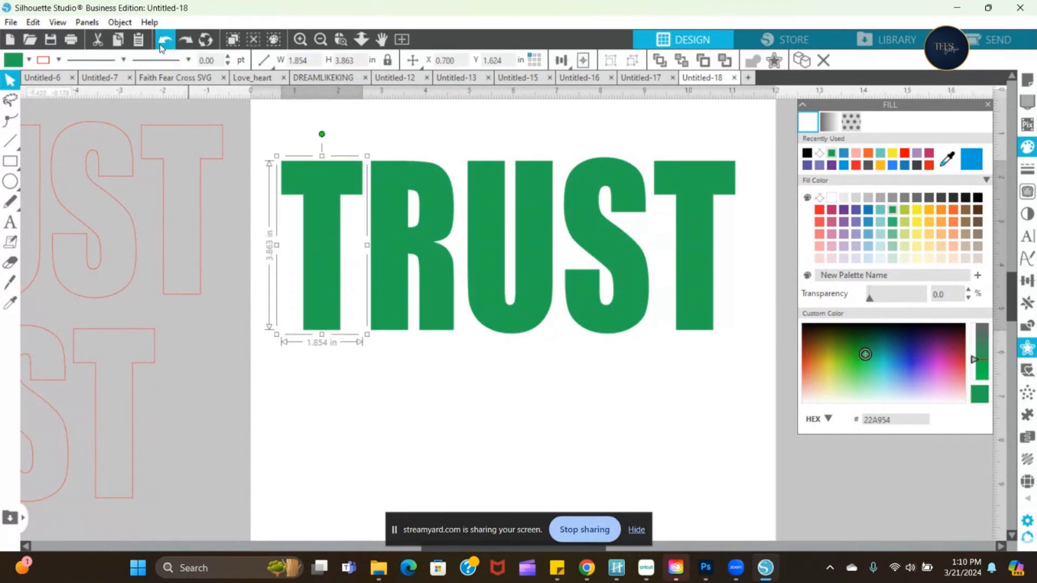
pyautogui.click(161, 47)
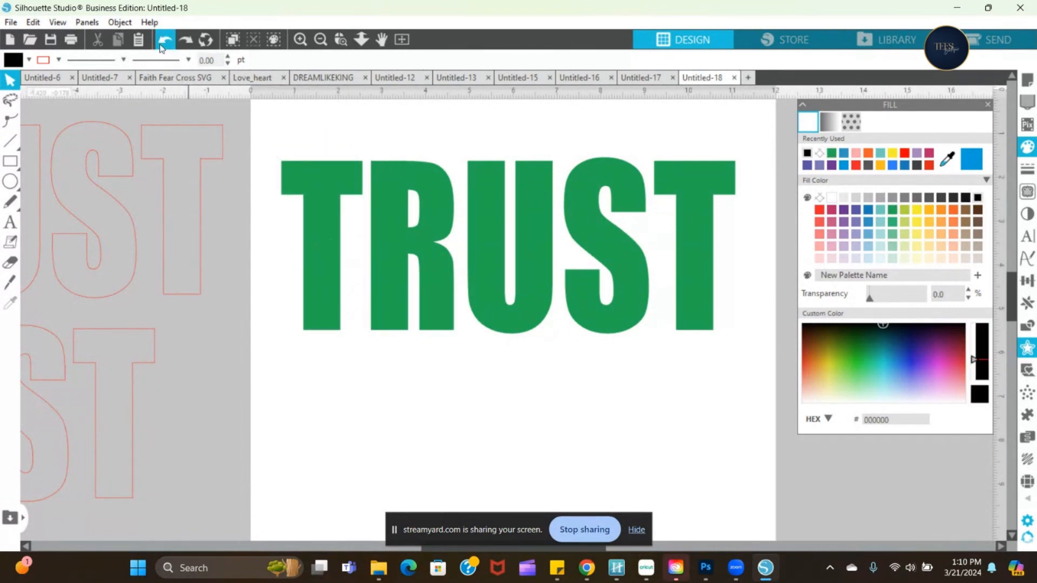
# - Slice diagonally with the Knife in straight Outline mode from the first T's lower left corner up through the R's right side
pyautogui.click(13, 285)
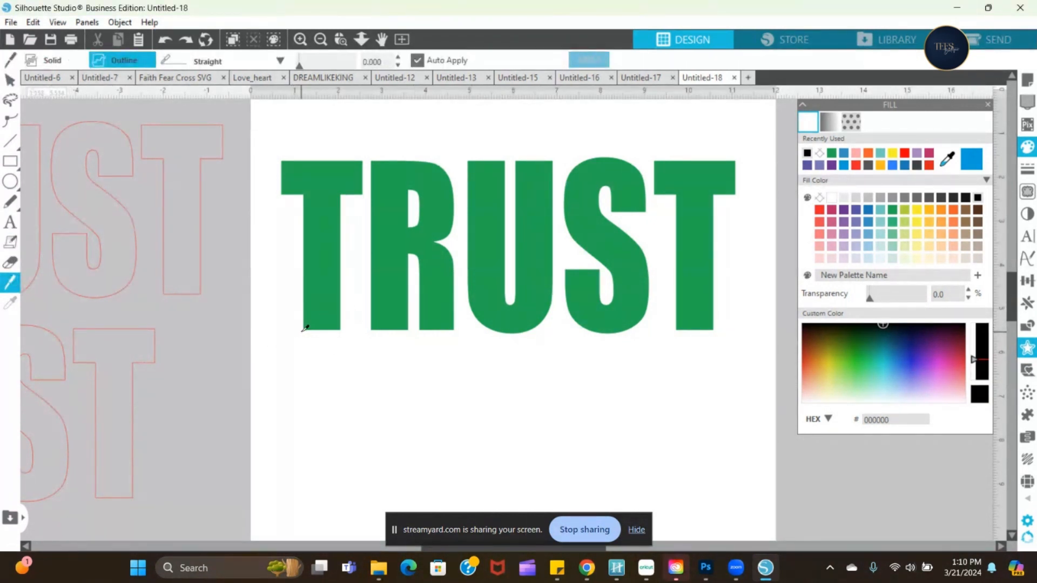
pyautogui.moveTo(299, 328); pyautogui.dragTo(461, 233)
pyautogui.click(11, 80)
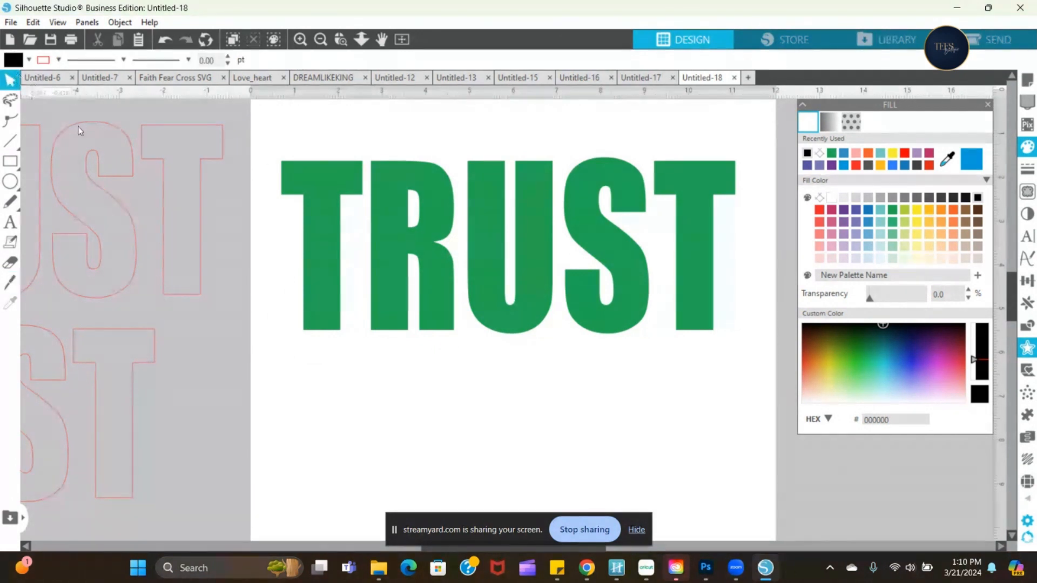
# - Pull the T's upper piece up and the R's lower leg pieces down to show the cut, and move the T's piece back
pyautogui.moveTo(317, 296); pyautogui.dragTo(312, 267)
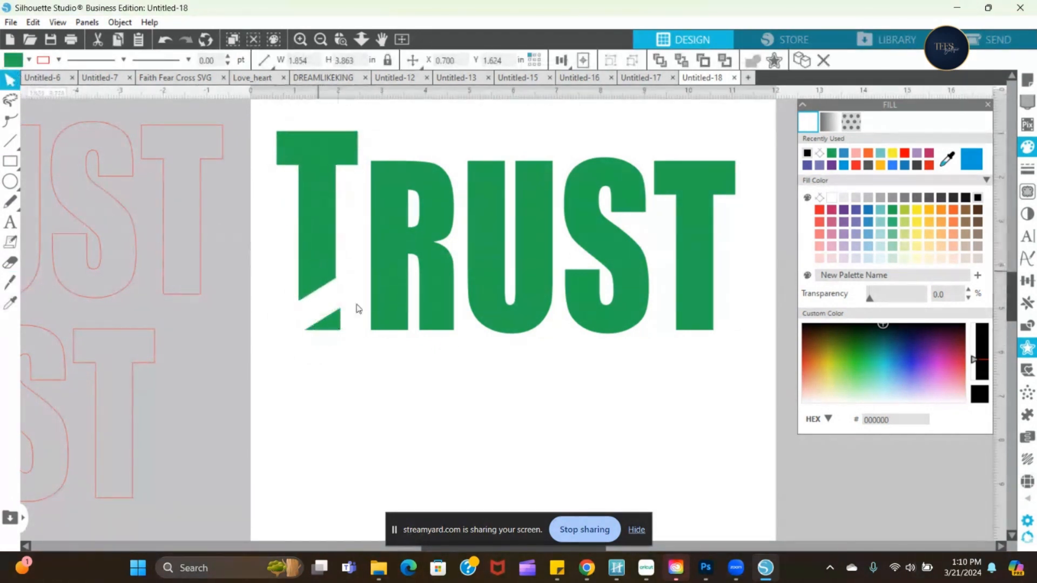
pyautogui.moveTo(397, 315); pyautogui.dragTo(394, 329)
pyautogui.moveTo(435, 301); pyautogui.dragTo(448, 323)
pyautogui.click(362, 219)
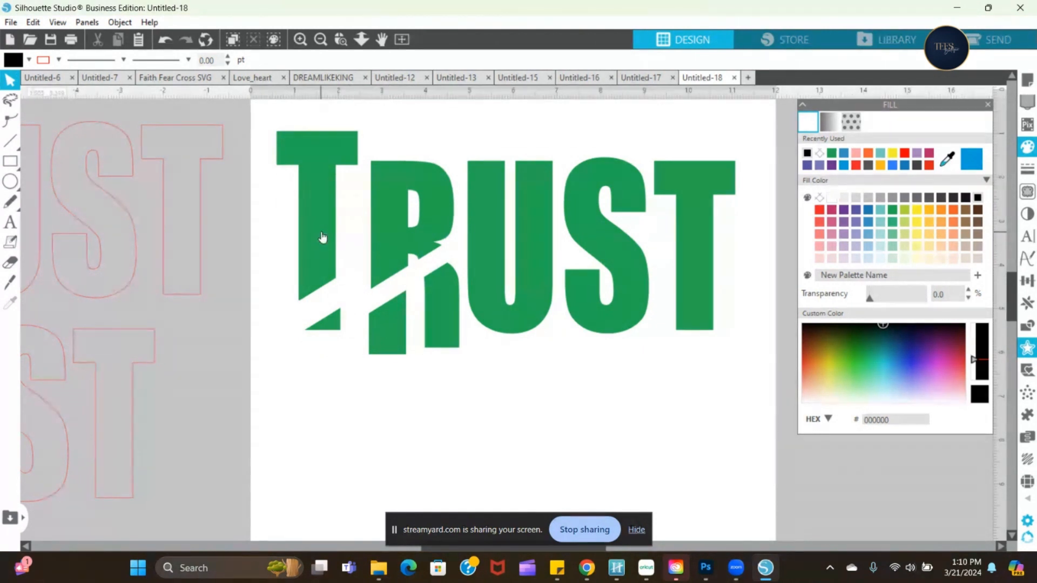
pyautogui.moveTo(322, 235); pyautogui.dragTo(327, 262)
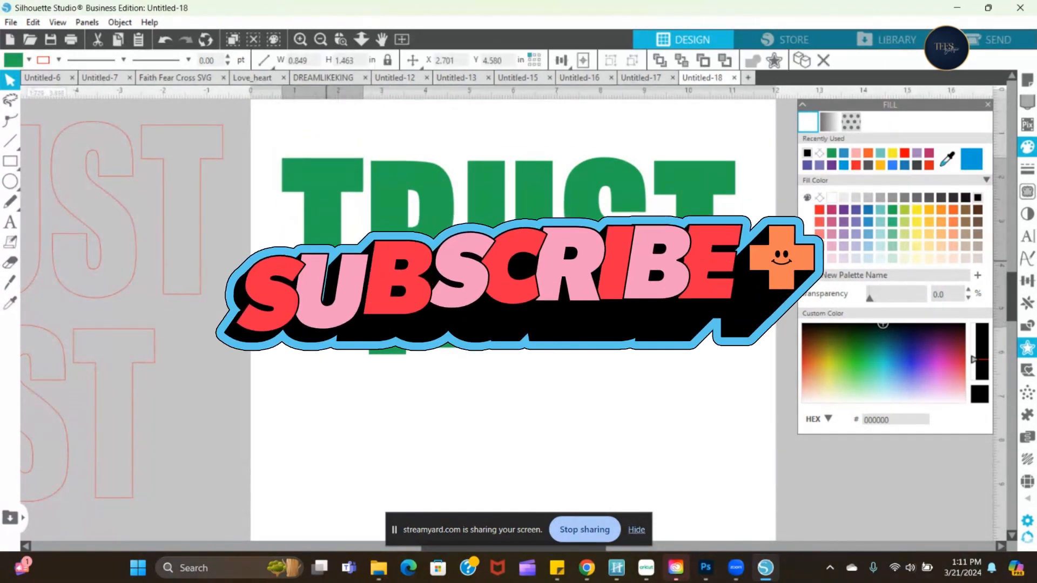
pyautogui.click(209, 122)
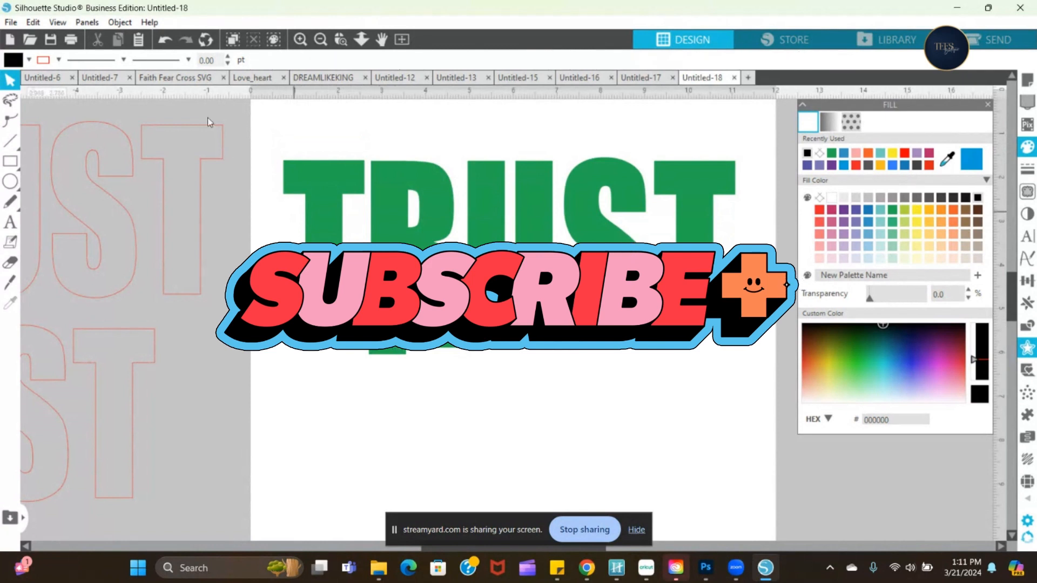
# - Undo the moves of the cut T and R pieces
pyautogui.click(164, 40)
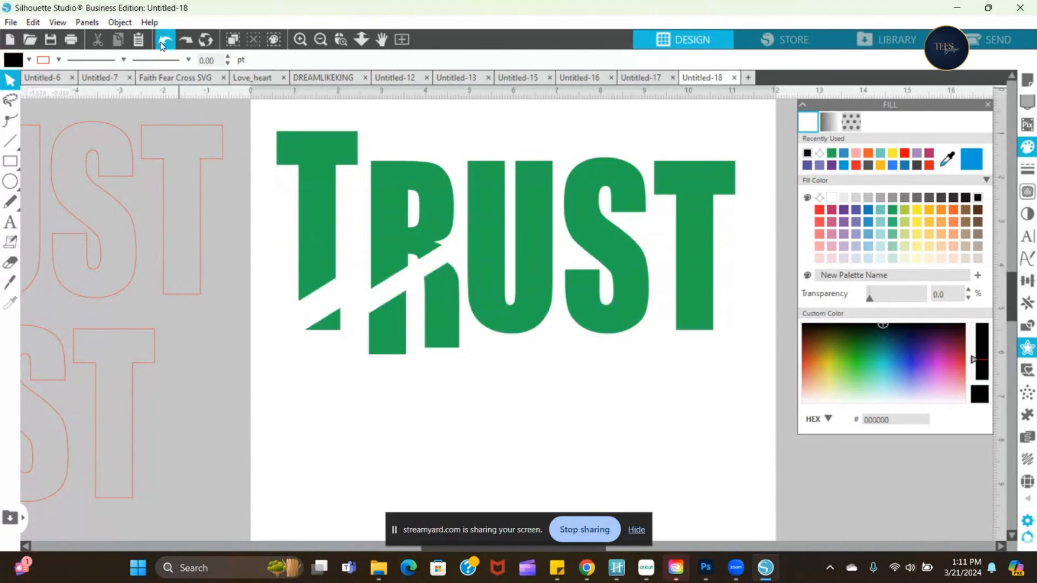
pyautogui.click(163, 42)
pyautogui.click(163, 42)
pyautogui.click(163, 42)
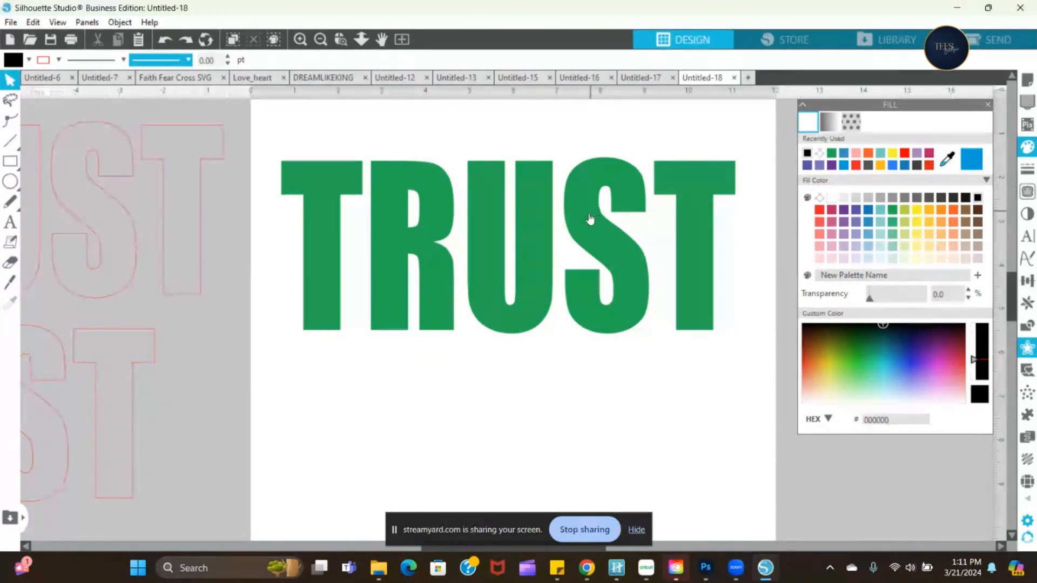
# - Fill the first T's lower piece blue (3393C4), the R's right leg teal (6EC9C0) and its left leg purple (A786BD)
pyautogui.click(333, 324)
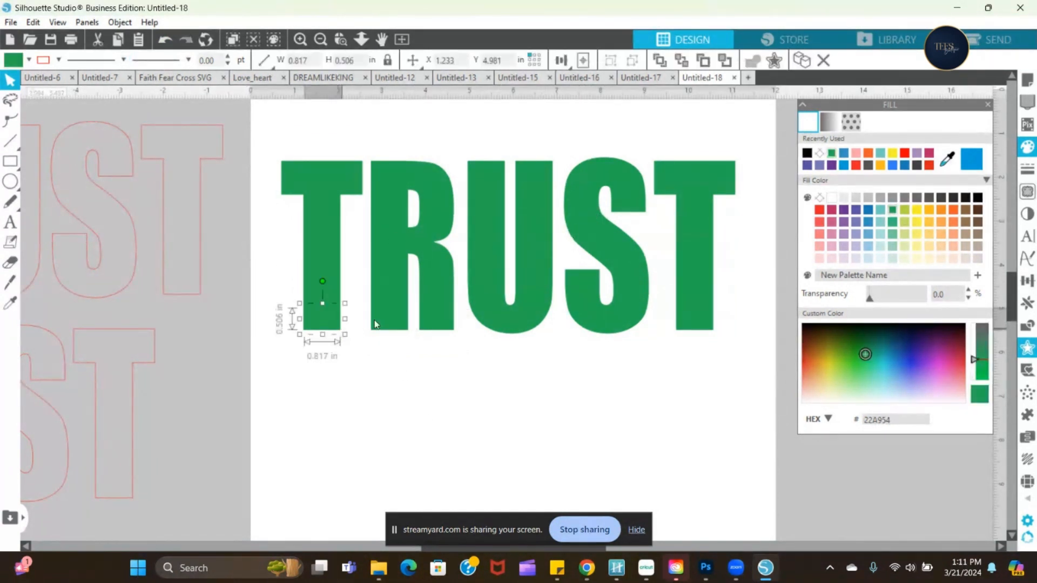
pyautogui.click(843, 157)
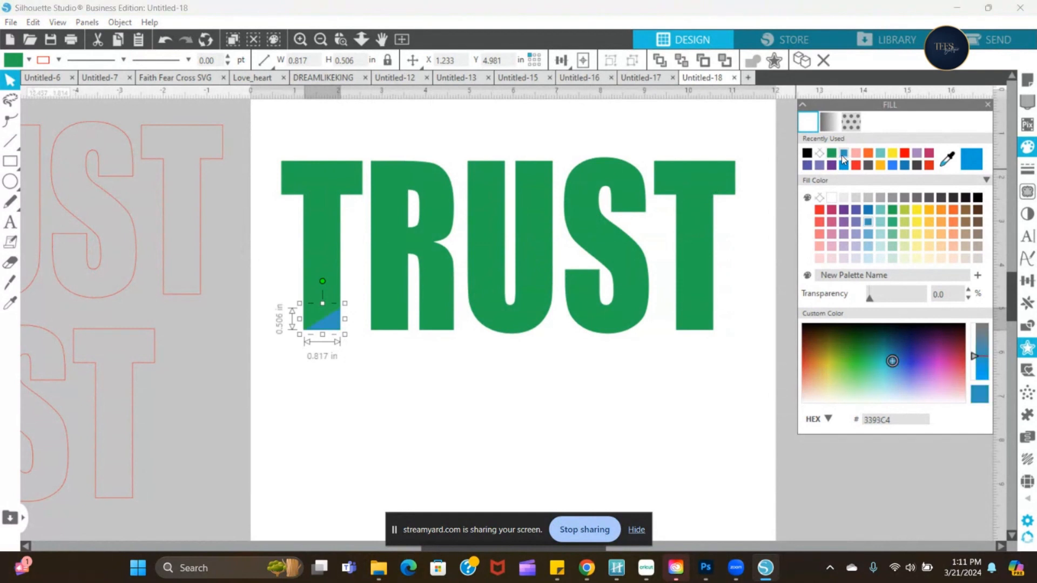
pyautogui.click(445, 279)
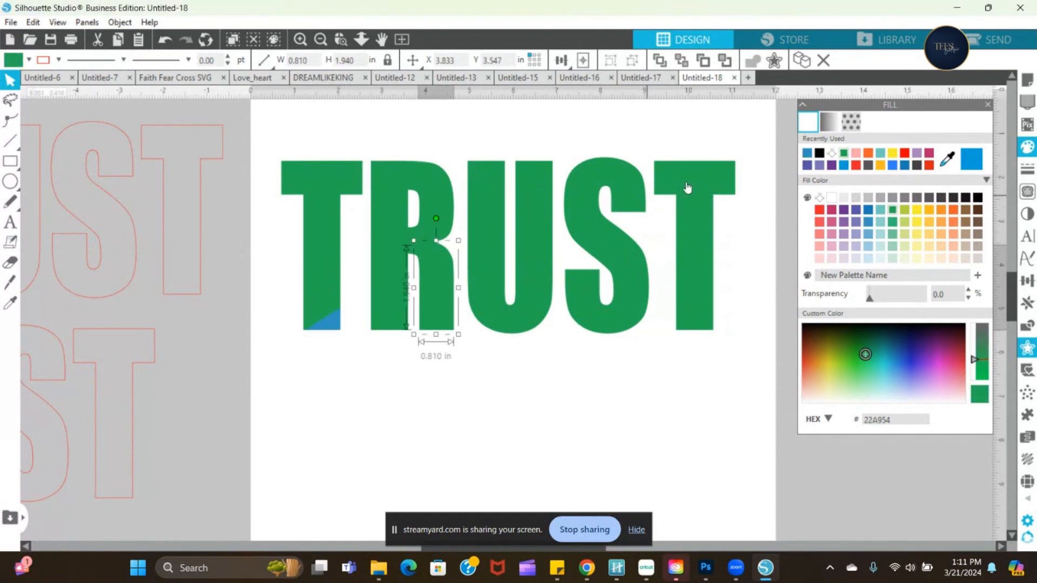
pyautogui.click(882, 153)
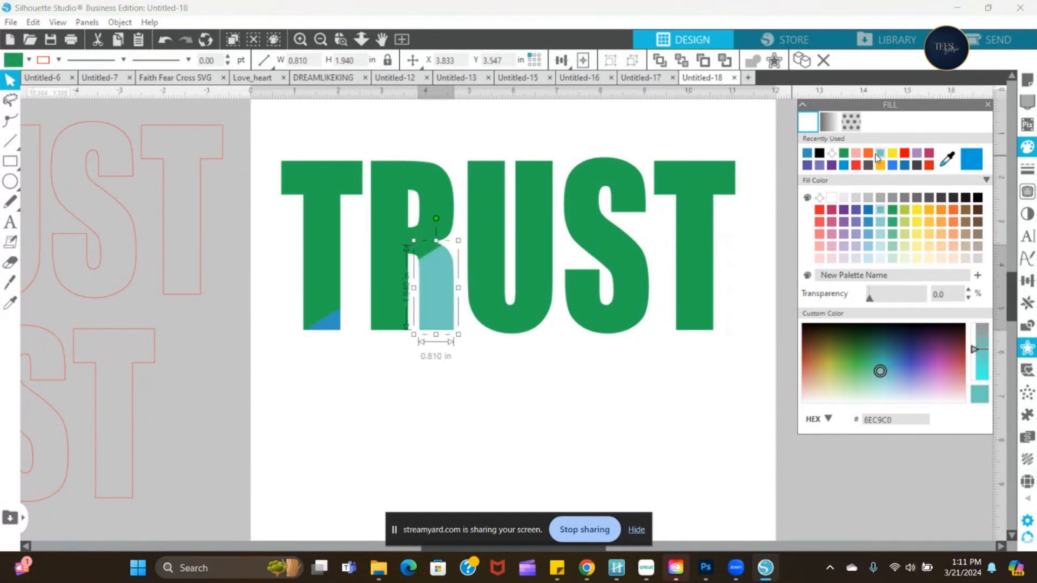
pyautogui.click(406, 308)
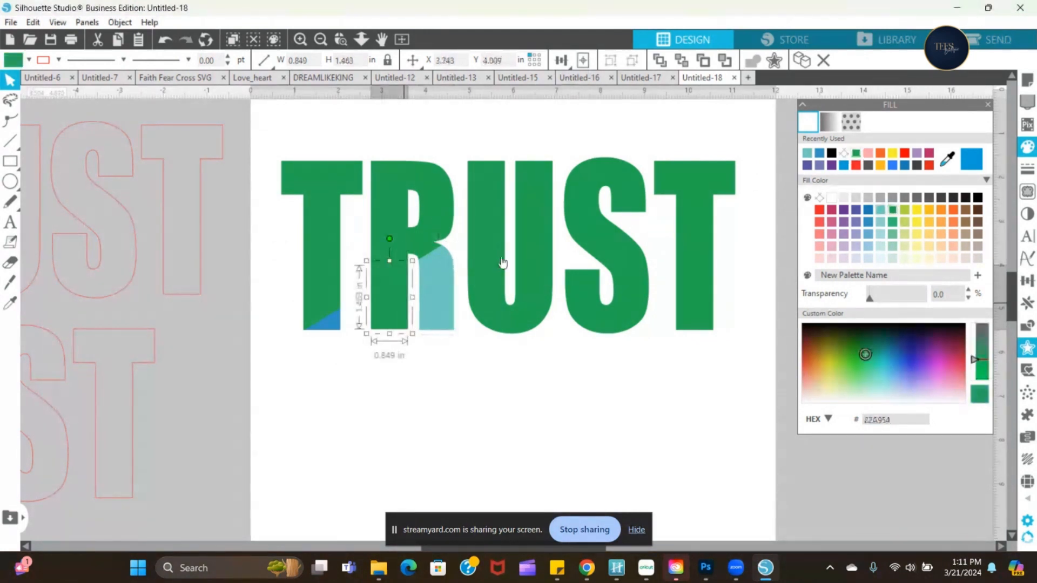
pyautogui.click(918, 153)
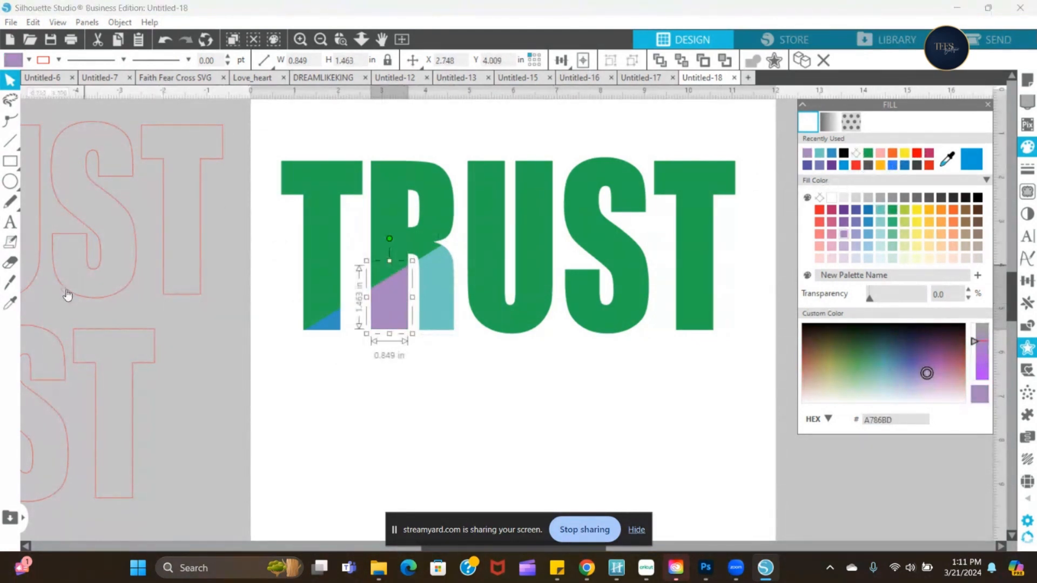
# - Try a short diagonal Knife cut across the R's upper bowl and shift the upper R piece up to check it
pyautogui.click(12, 287)
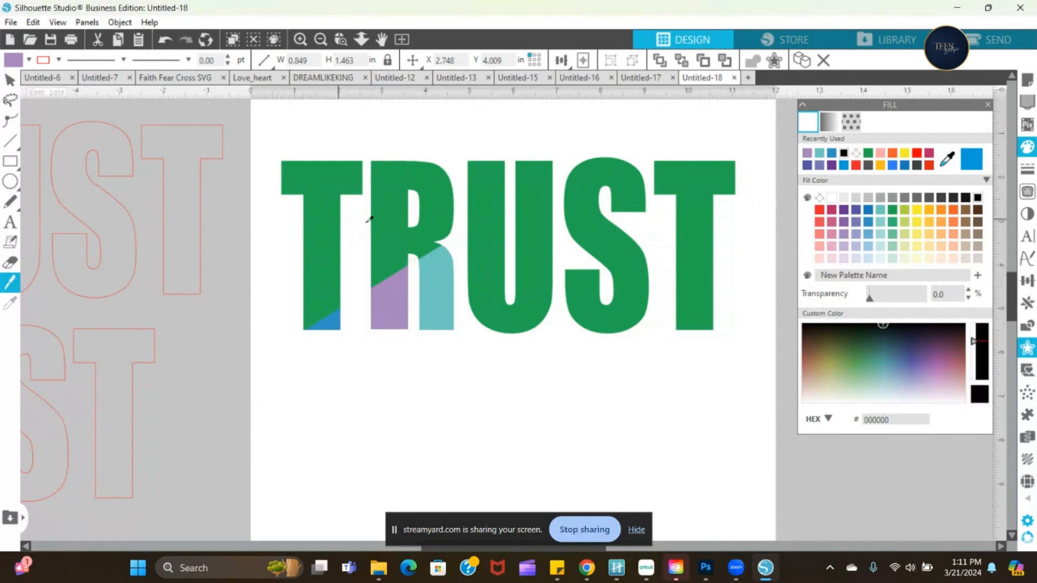
pyautogui.moveTo(414, 191); pyautogui.dragTo(460, 169)
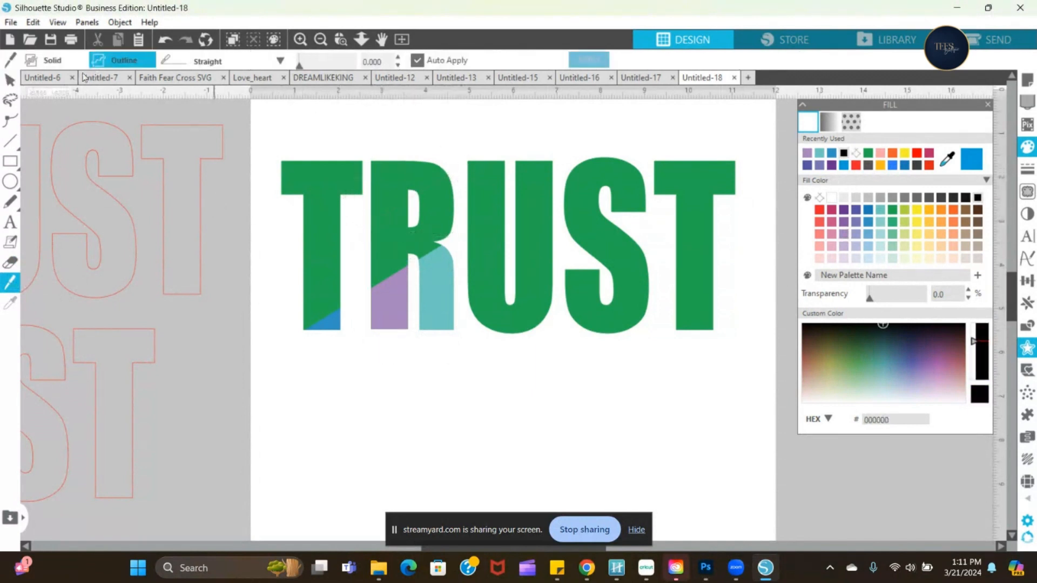
pyautogui.click(10, 80)
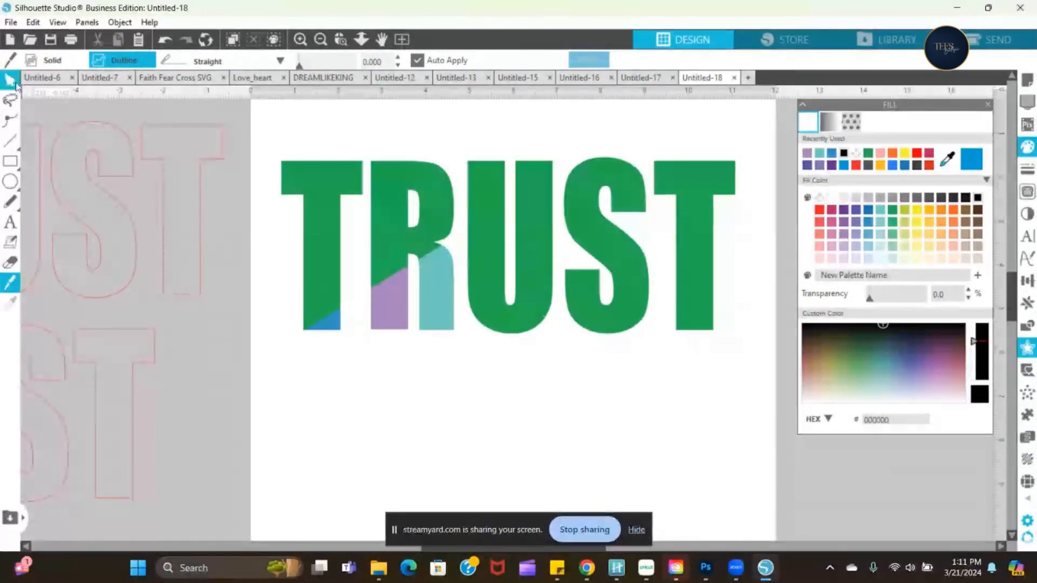
pyautogui.moveTo(388, 179); pyautogui.dragTo(387, 163)
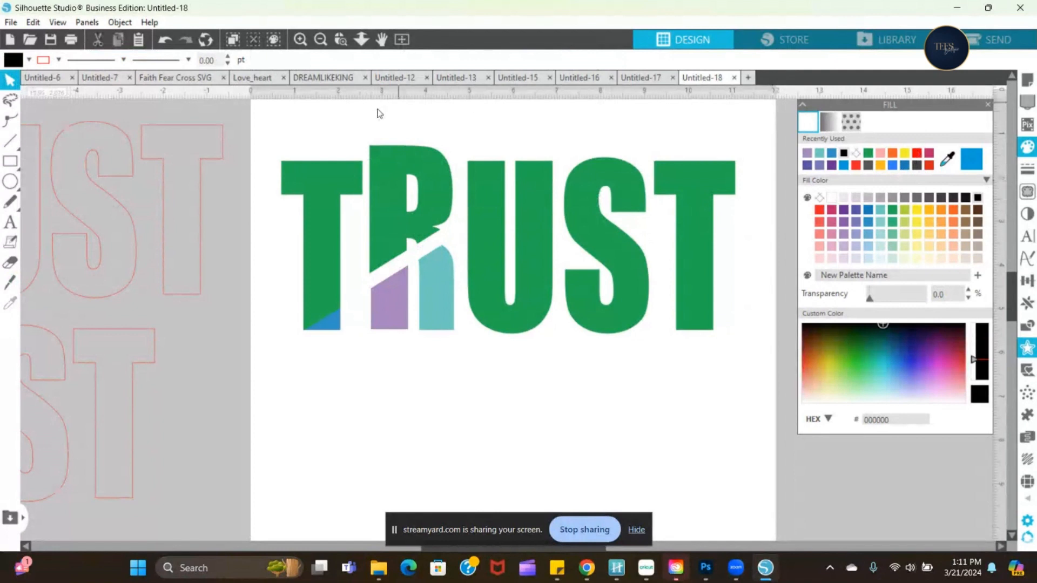
# - Fill the R's upper piece red (FF0000) and move it back down against the leg pieces
pyautogui.click(389, 150)
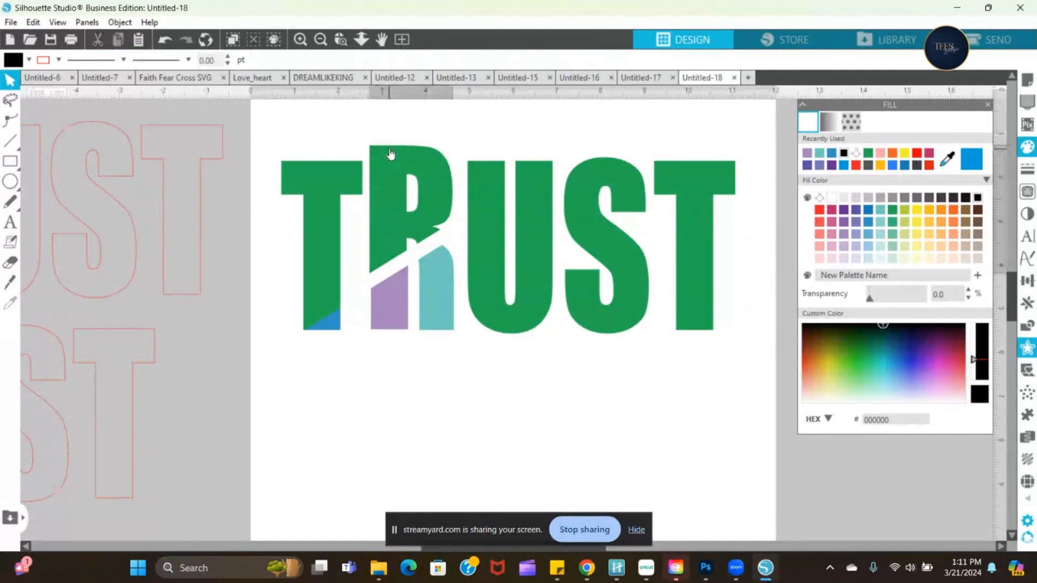
pyautogui.click(917, 153)
pyautogui.moveTo(414, 176); pyautogui.dragTo(417, 193)
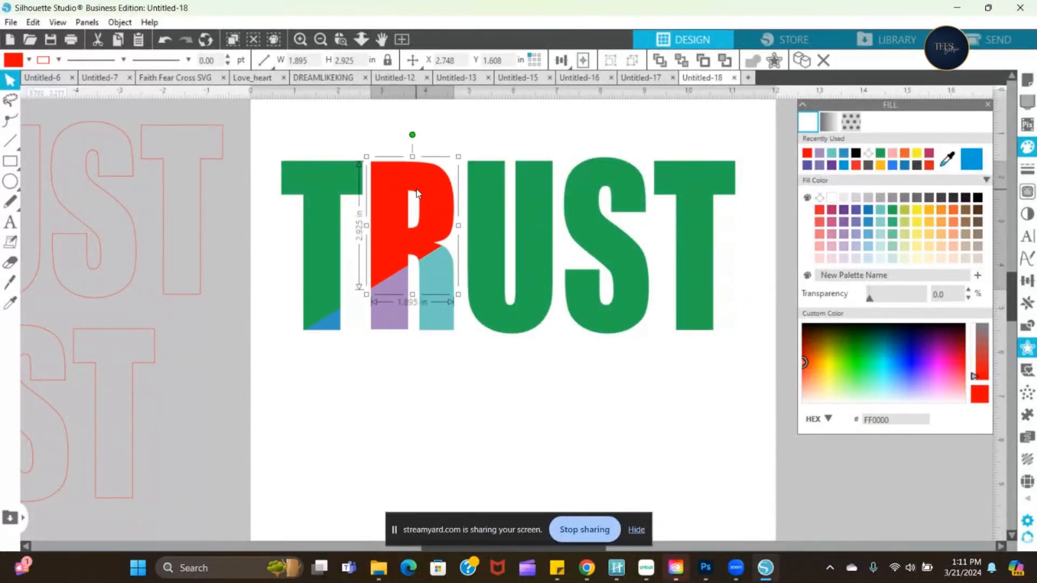
pyautogui.click(438, 440)
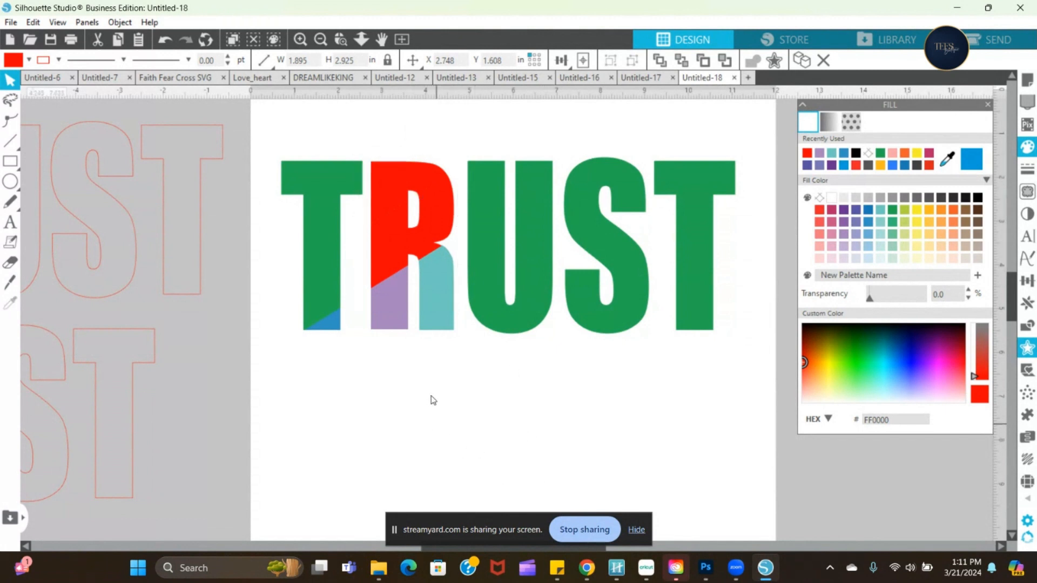
# - Try a short diagonal Knife cut about 0.82 in wide across the top of the U's left stem, and undo the test
pyautogui.click(13, 288)
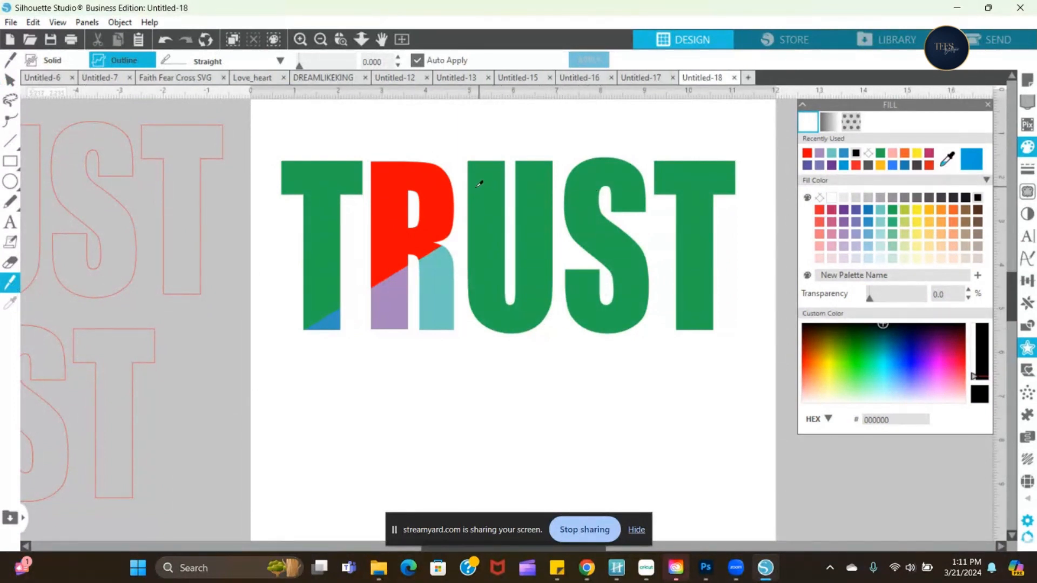
pyautogui.moveTo(473, 190); pyautogui.dragTo(509, 168)
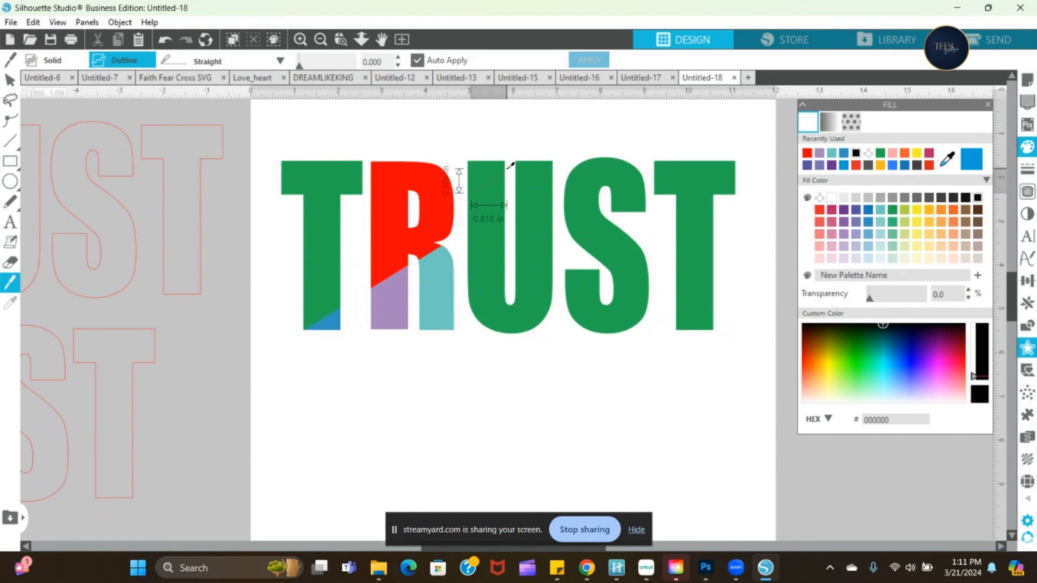
pyautogui.moveTo(506, 170); pyautogui.dragTo(508, 167)
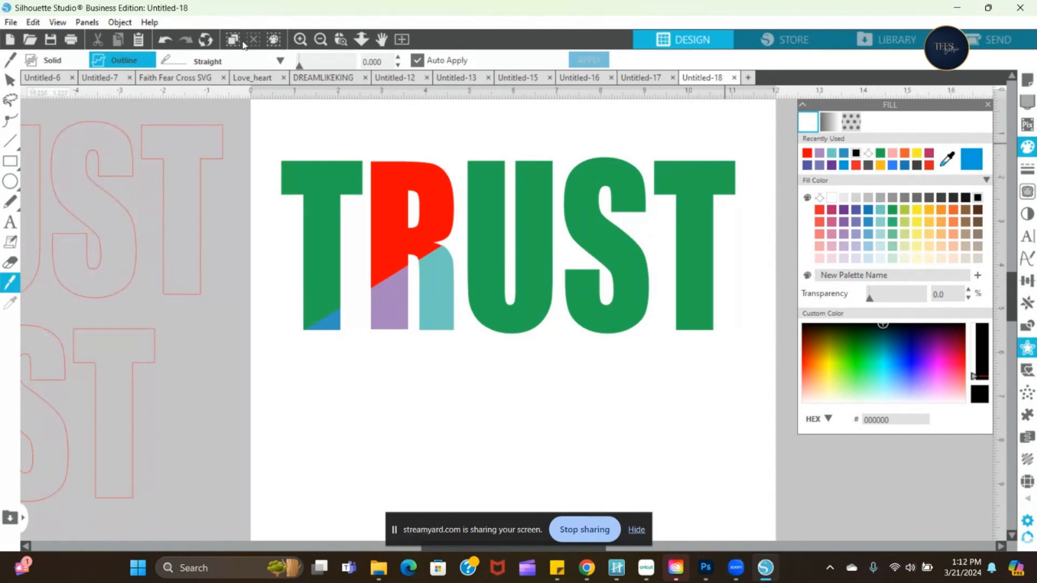
pyautogui.click(9, 81)
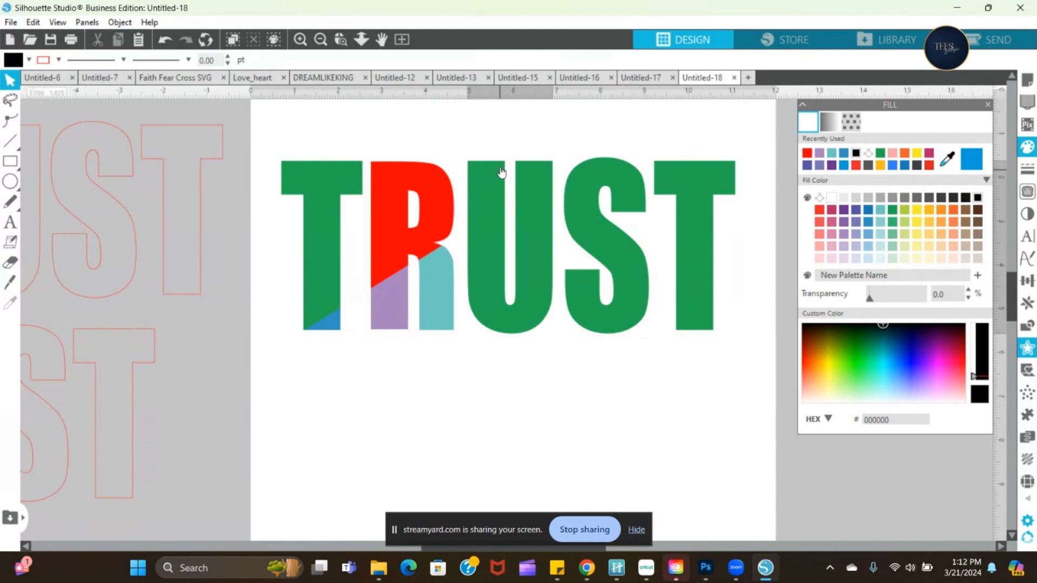
pyautogui.moveTo(503, 169); pyautogui.dragTo(501, 185)
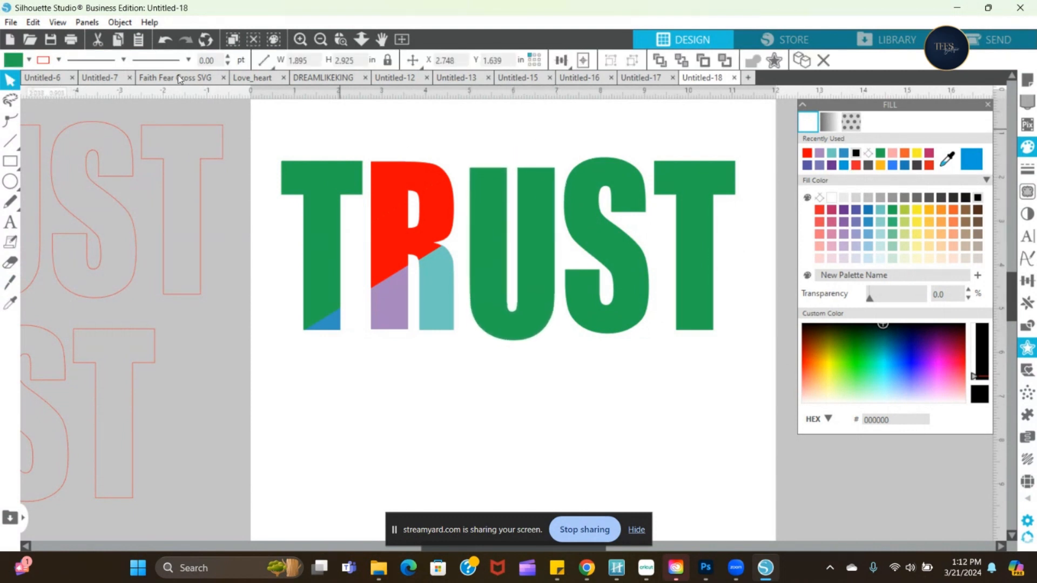
pyautogui.click(164, 41)
pyautogui.click(164, 41)
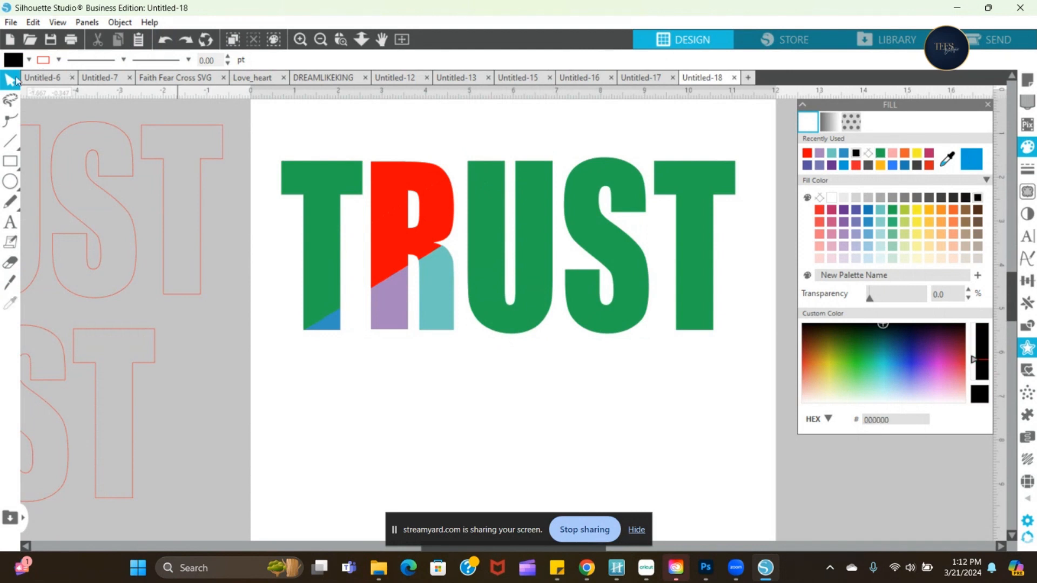
# - Slice diagonally with the Knife from the U's lower left side up through the S and past the last T's upper right corner
pyautogui.click(7, 289)
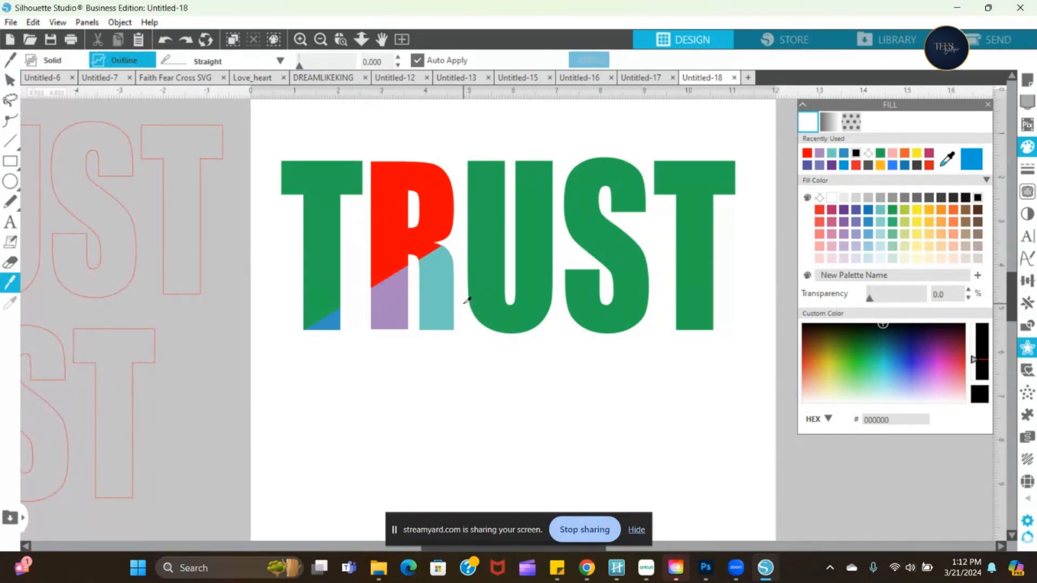
pyautogui.moveTo(467, 300); pyautogui.dragTo(759, 150)
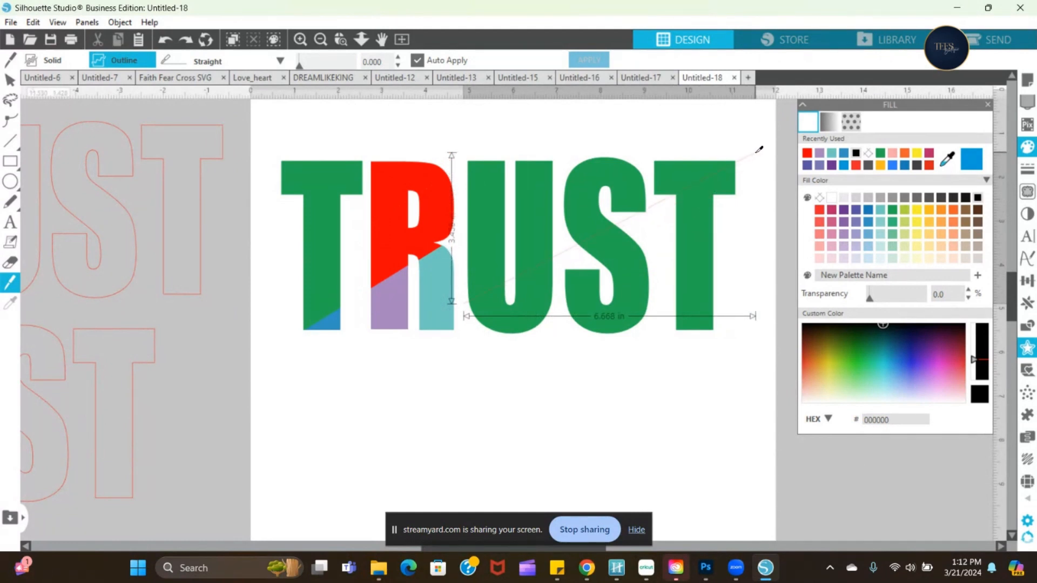
pyautogui.moveTo(758, 149); pyautogui.dragTo(759, 149)
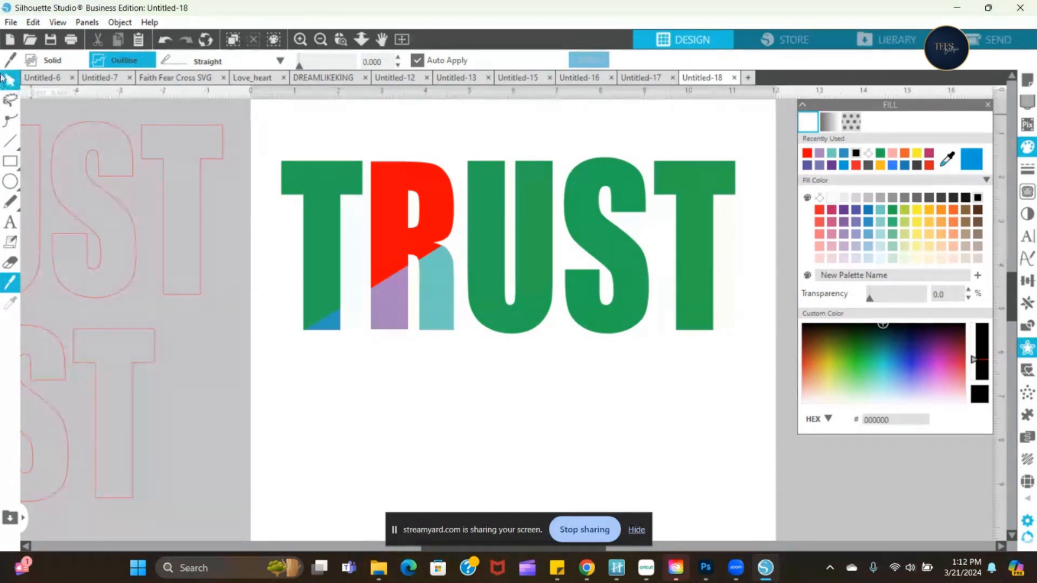
# - Pull the lower pieces of the U, S and last T down to show the cut
pyautogui.click(8, 79)
pyautogui.moveTo(527, 329); pyautogui.dragTo(526, 363)
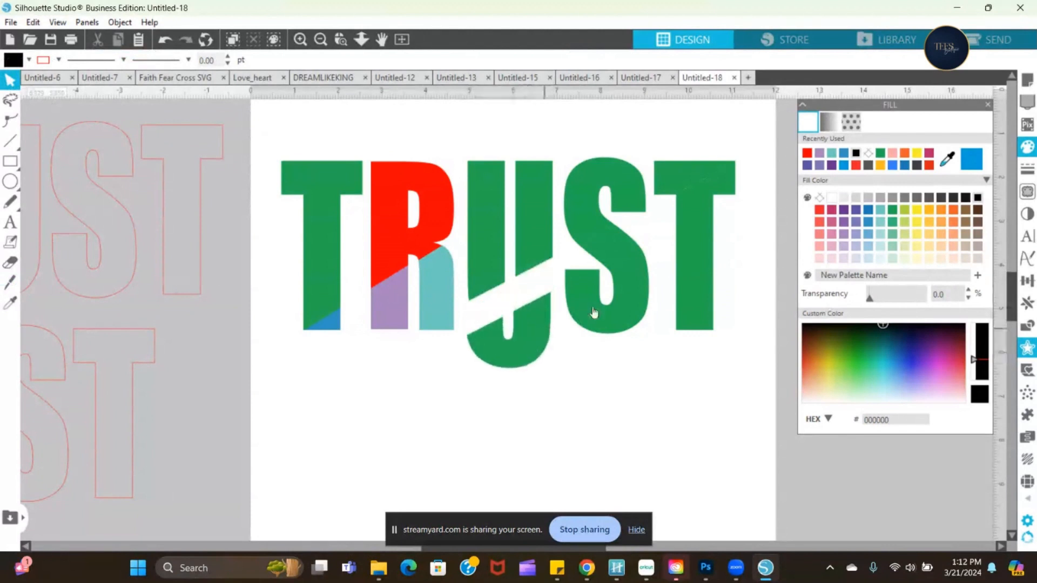
pyautogui.moveTo(595, 310); pyautogui.dragTo(627, 342)
pyautogui.moveTo(695, 301); pyautogui.dragTo(696, 310)
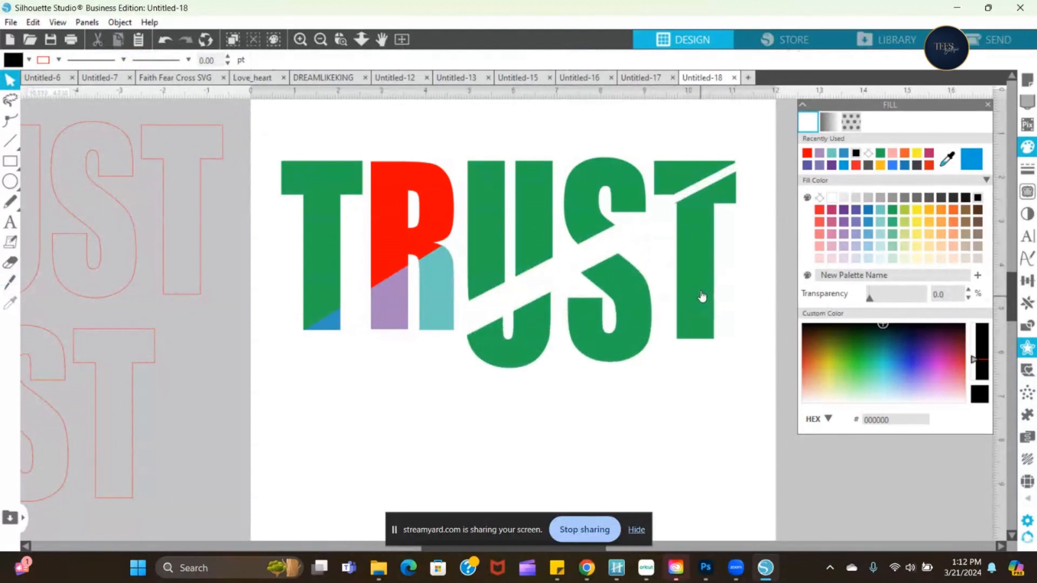
# - Undo the moves of the cut U, S and T pieces
pyautogui.click(164, 42)
pyautogui.click(165, 43)
pyautogui.click(167, 44)
pyautogui.click(167, 45)
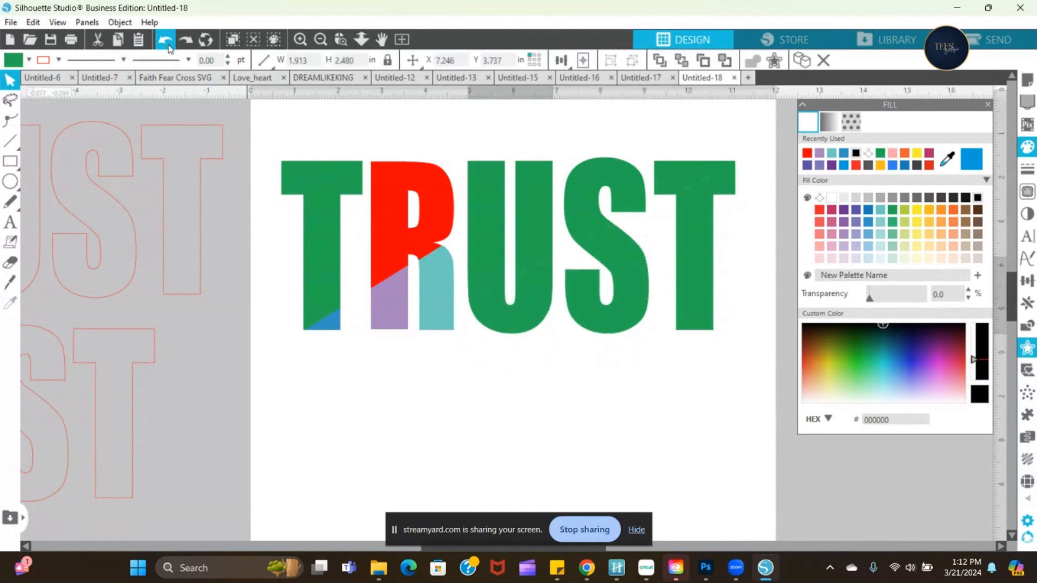
# - Fill the U's upper left piece blue (3393C4)
pyautogui.click(545, 308)
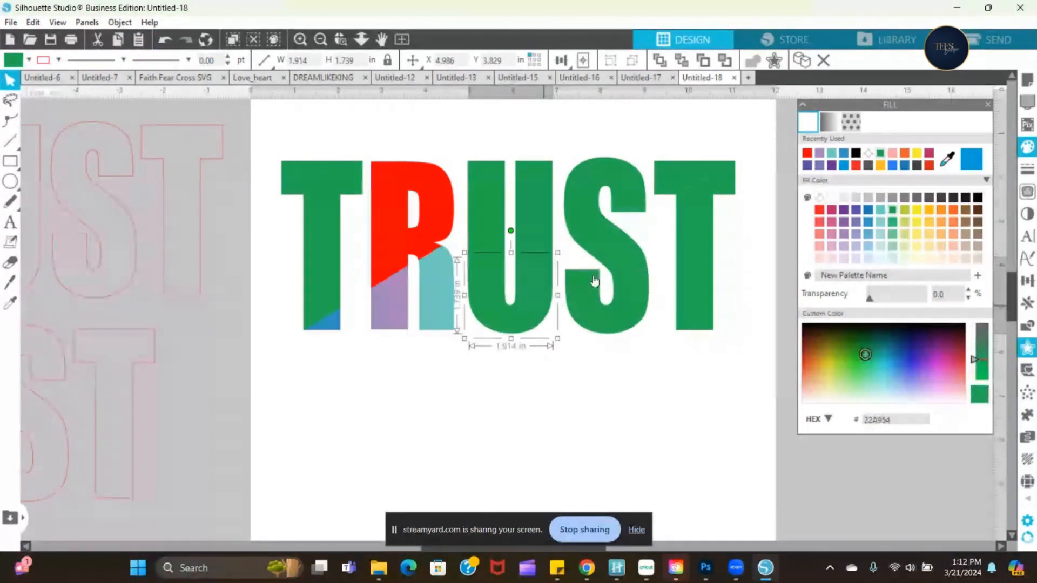
pyautogui.click(300, 39)
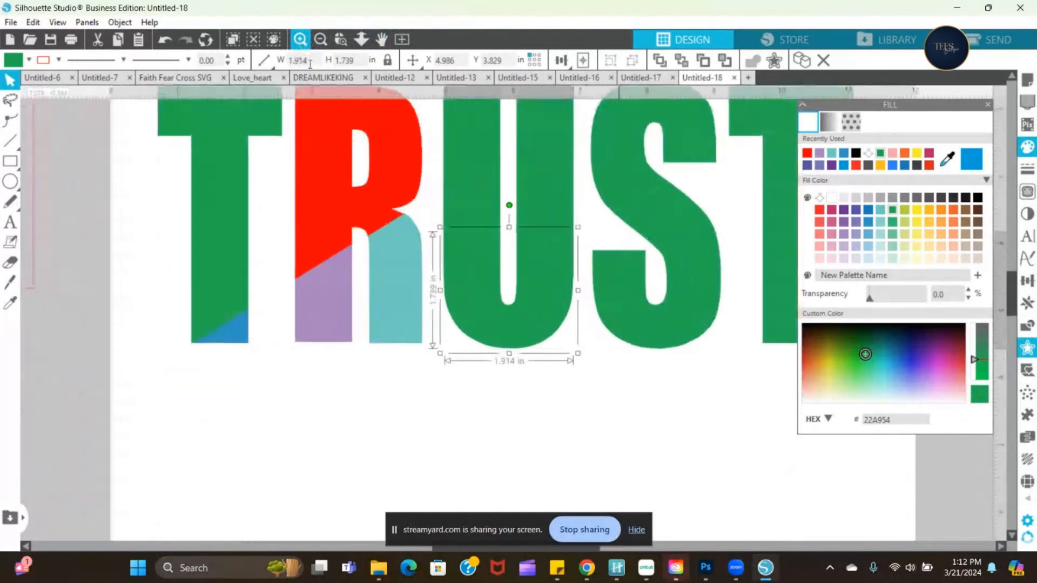
pyautogui.click(300, 39)
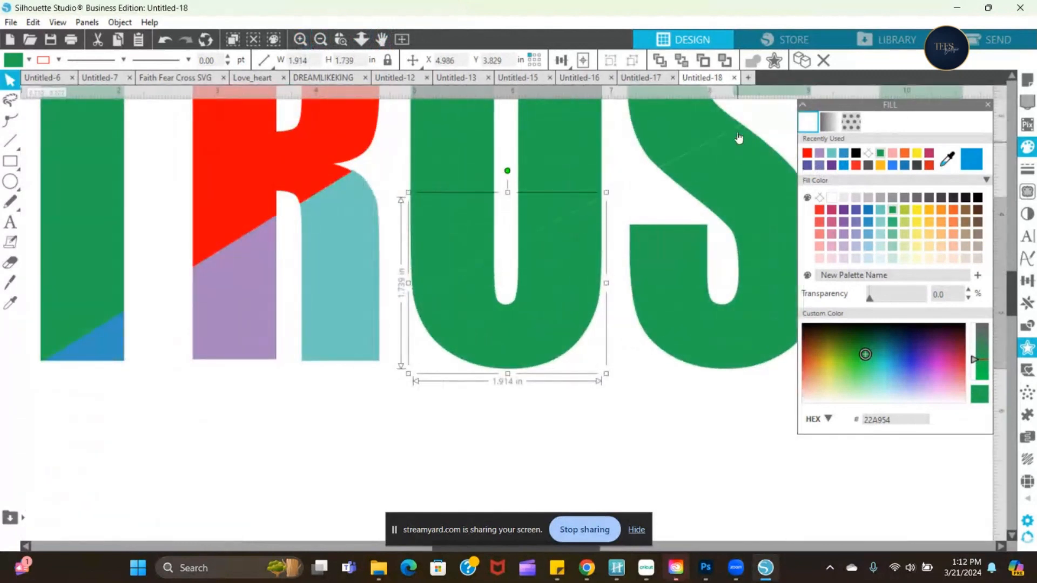
pyautogui.click(264, 61)
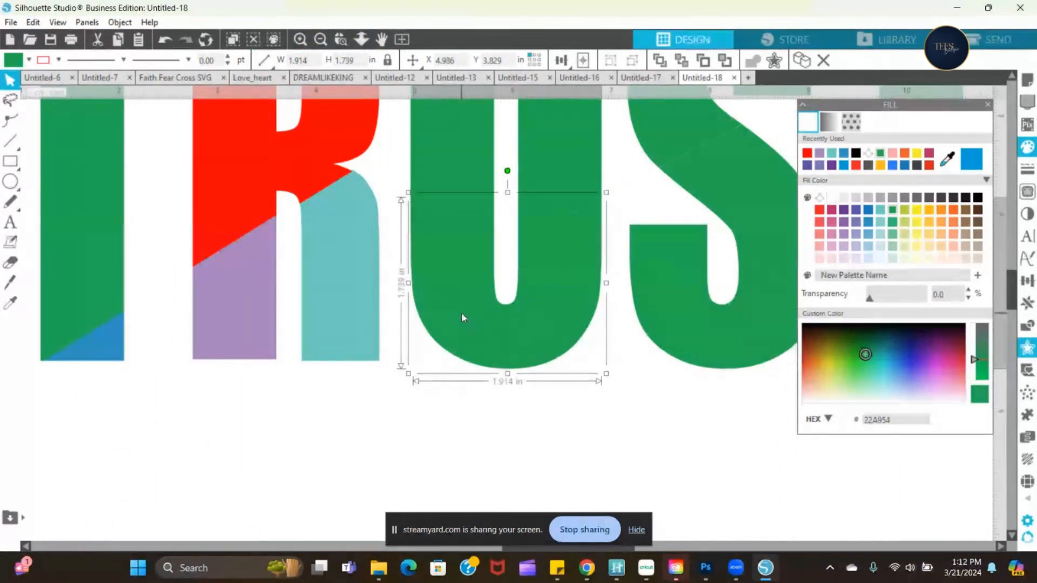
pyautogui.click(459, 262)
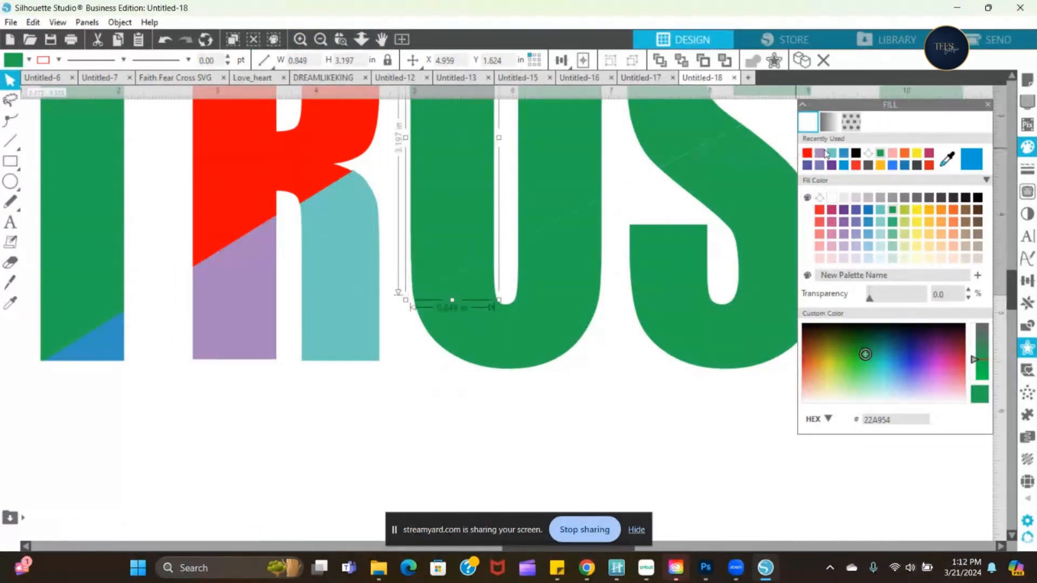
pyautogui.click(843, 153)
# - Fill the U's lower piece red (E02319) and its upper right piece yellow (F7EF28)
pyautogui.click(581, 312)
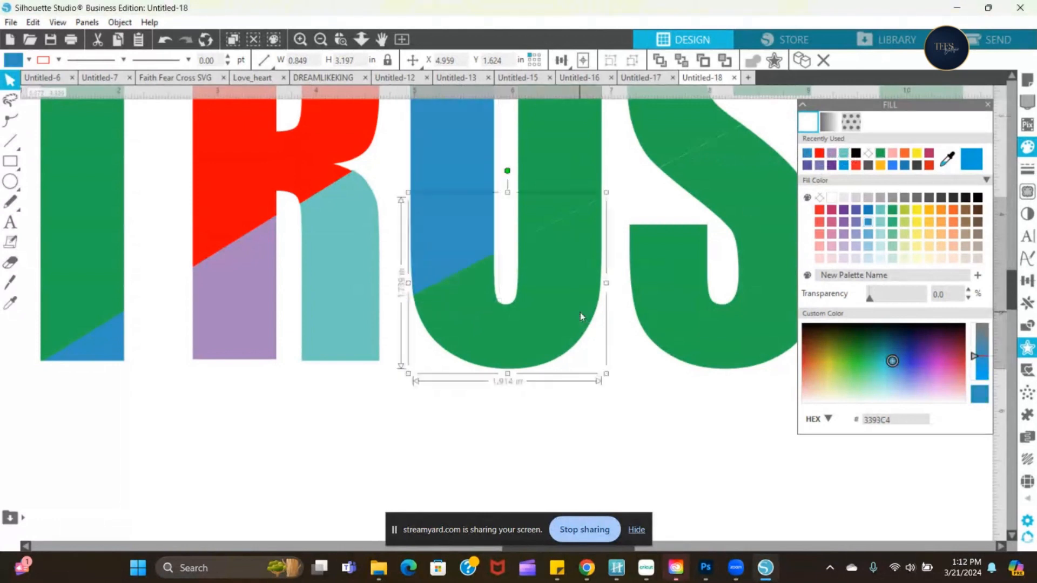
pyautogui.click(929, 165)
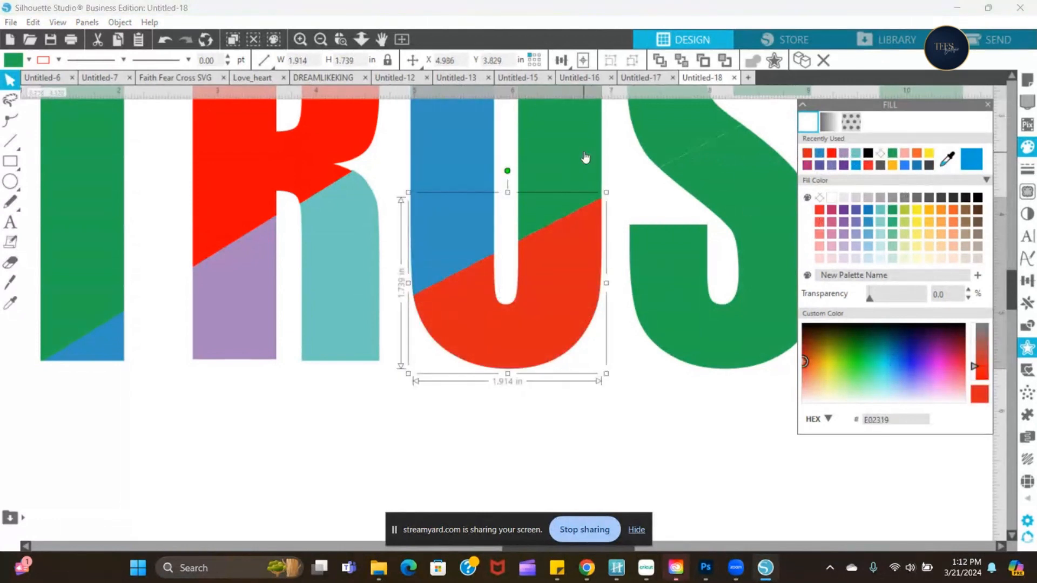
pyautogui.click(555, 221)
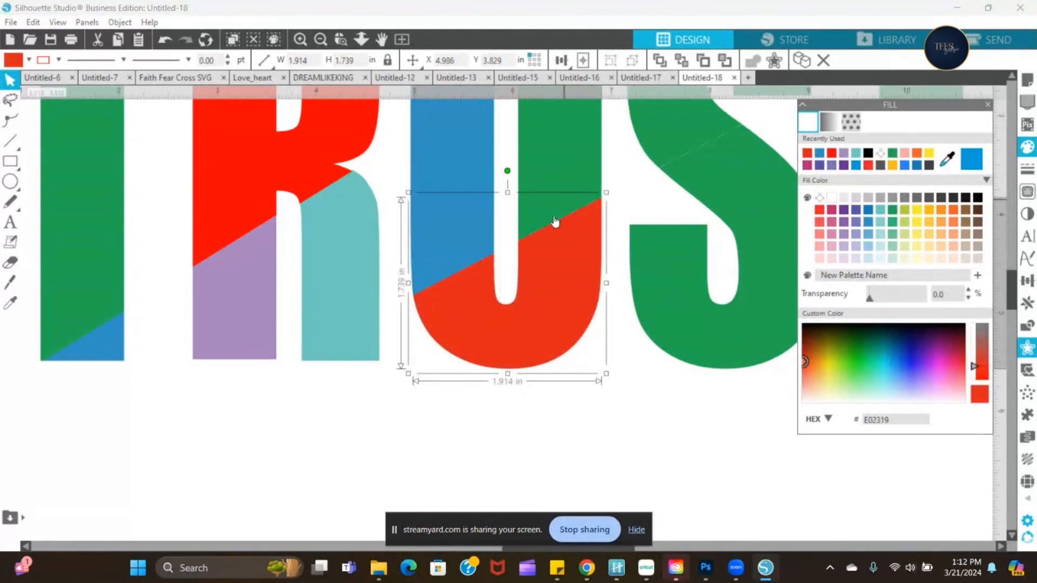
pyautogui.click(929, 154)
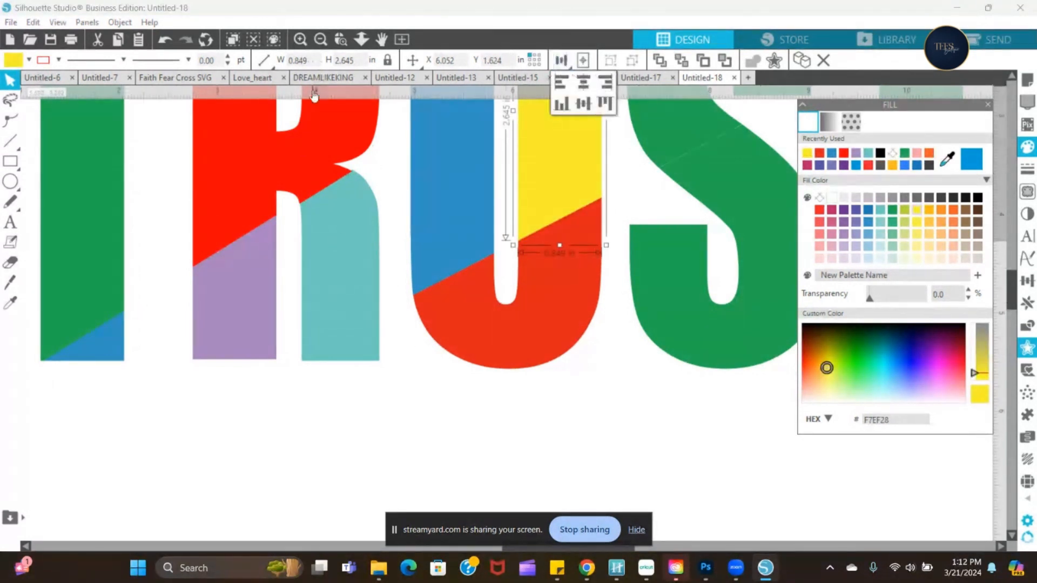
pyautogui.click(321, 39)
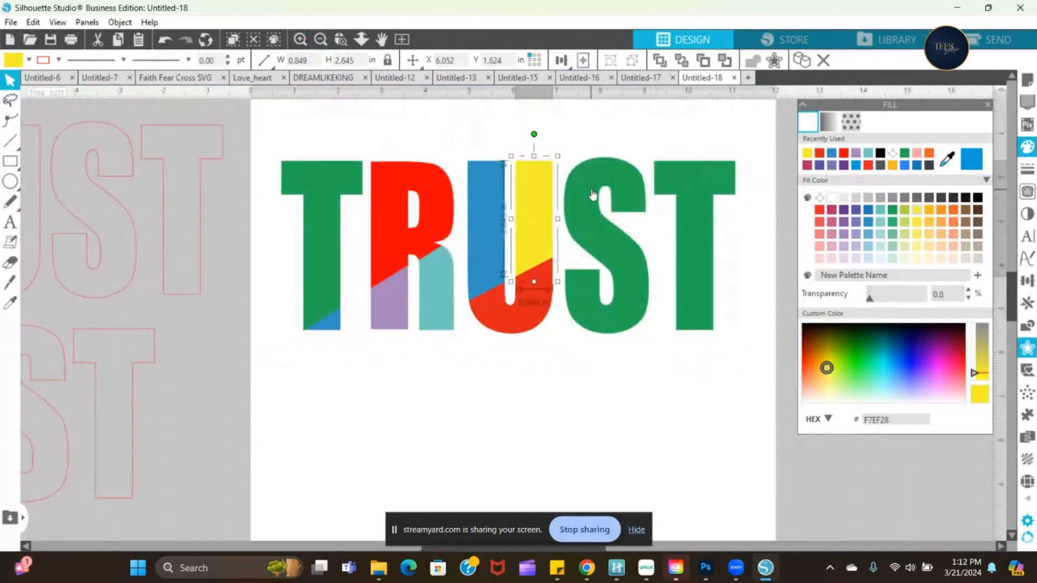
# - Fill the S's upper piece purple (A786BD) and its lower piece yellow
pyautogui.click(593, 194)
pyautogui.click(856, 153)
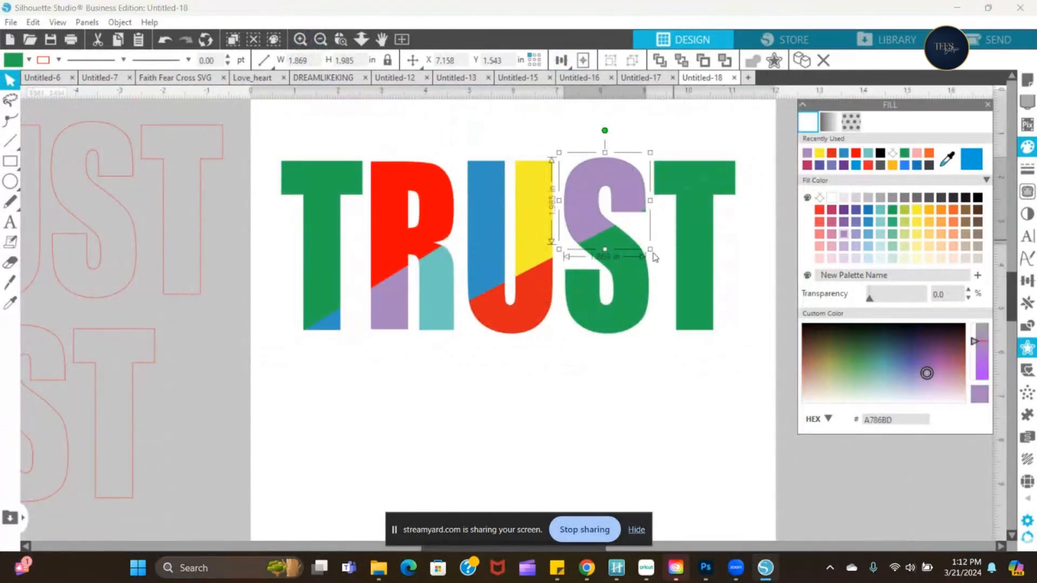
pyautogui.click(624, 269)
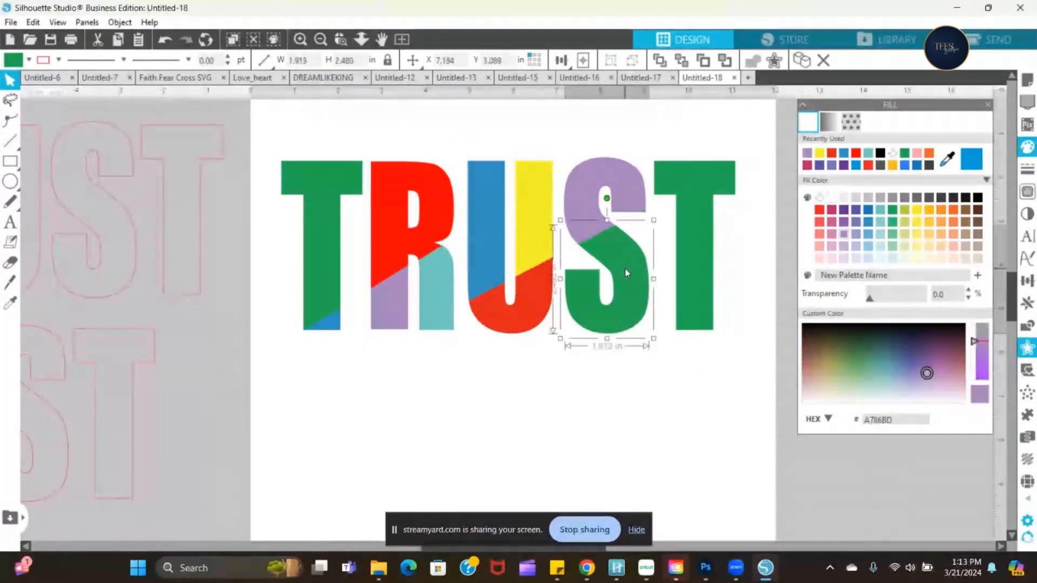
pyautogui.click(819, 153)
# - Fill the last T's upper piece magenta (B72569)
pyautogui.click(673, 189)
pyautogui.click(805, 165)
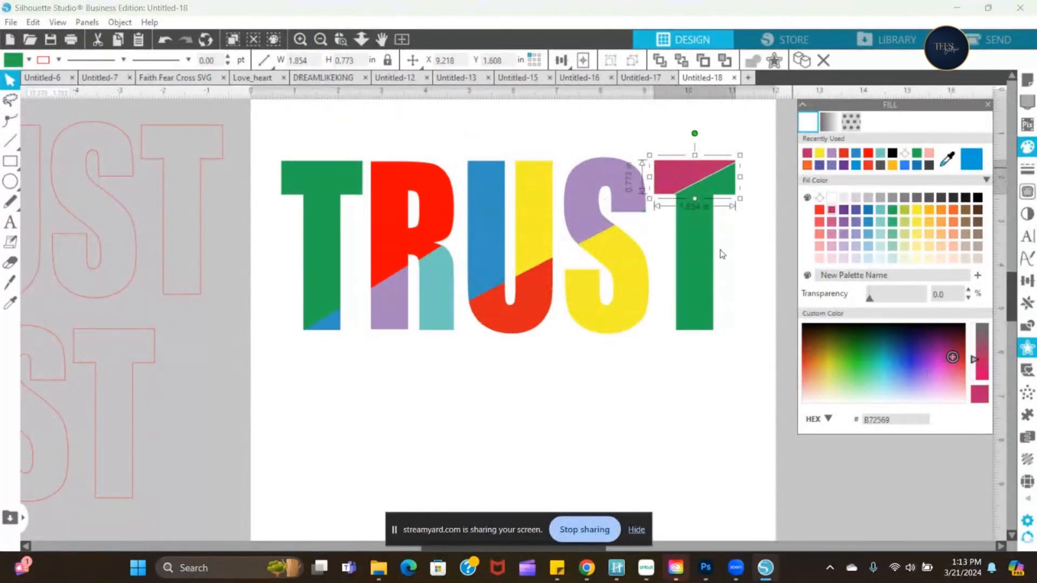
pyautogui.click(695, 263)
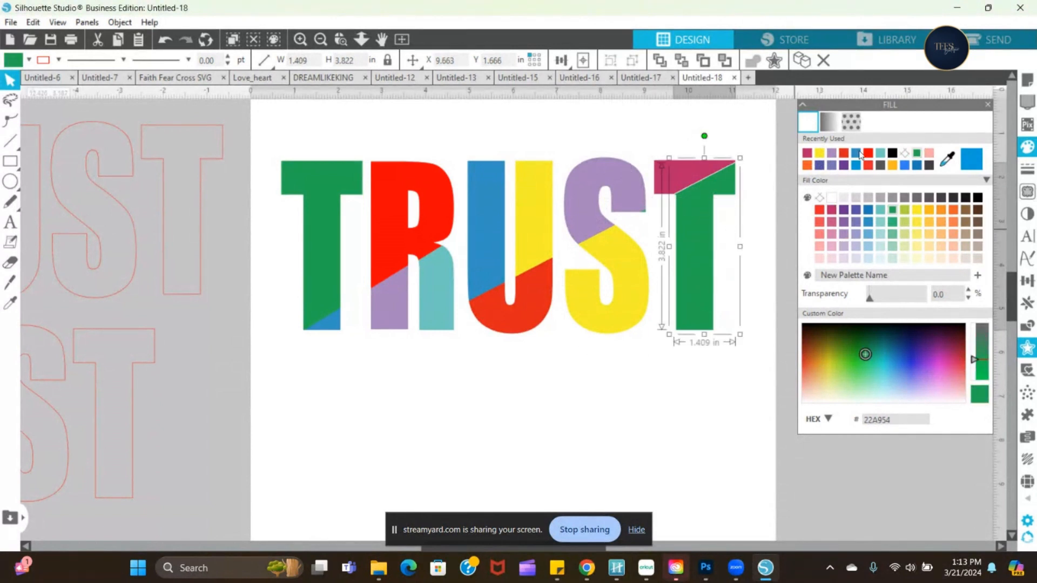
pyautogui.click(565, 417)
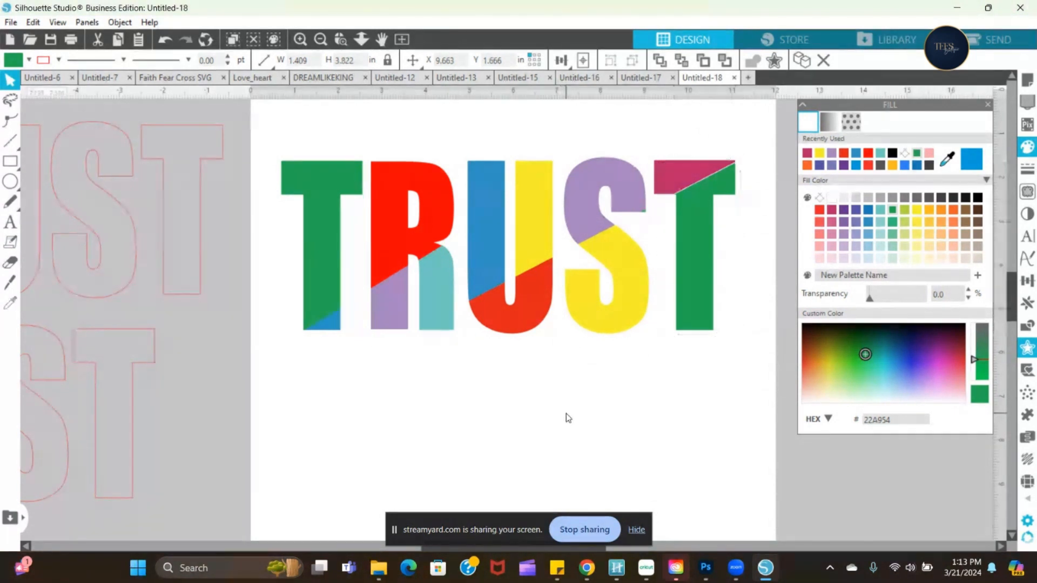
# - Group all the colored pieces of TRUST into one object
pyautogui.click(691, 246)
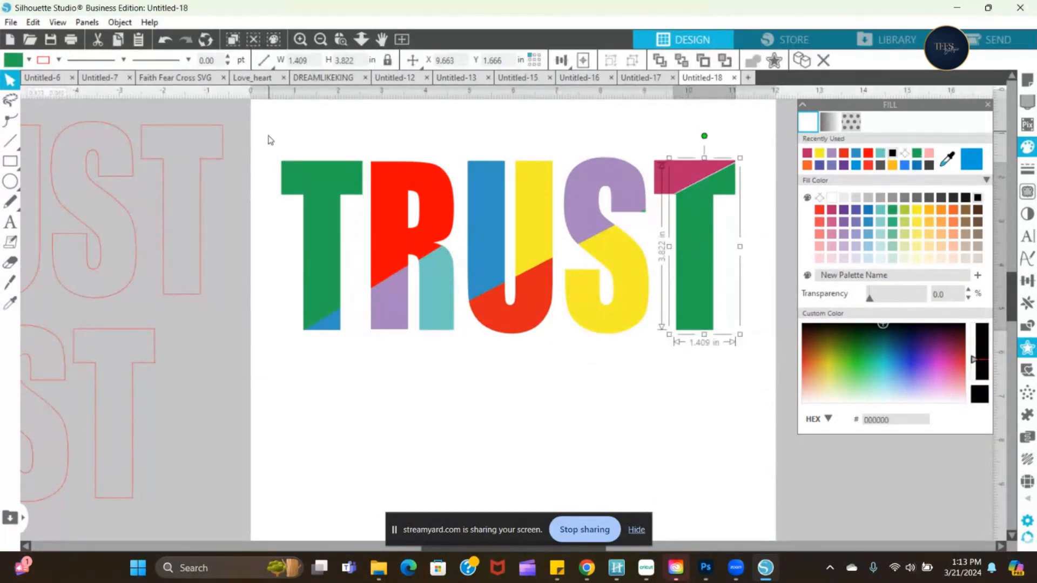
pyautogui.moveTo(270, 138); pyautogui.dragTo(723, 385)
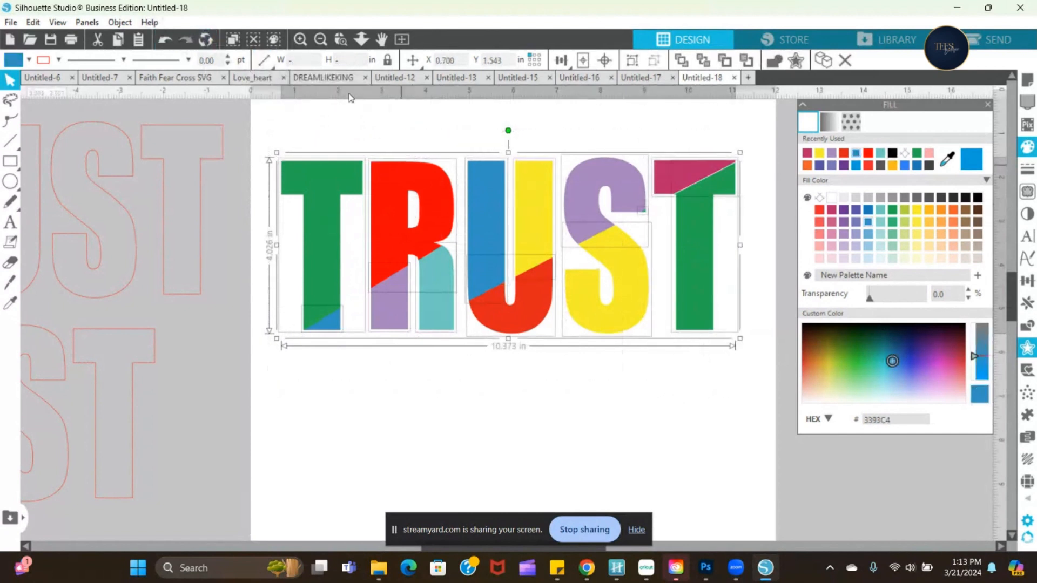
pyautogui.click(116, 22)
pyautogui.moveTo(159, 61)
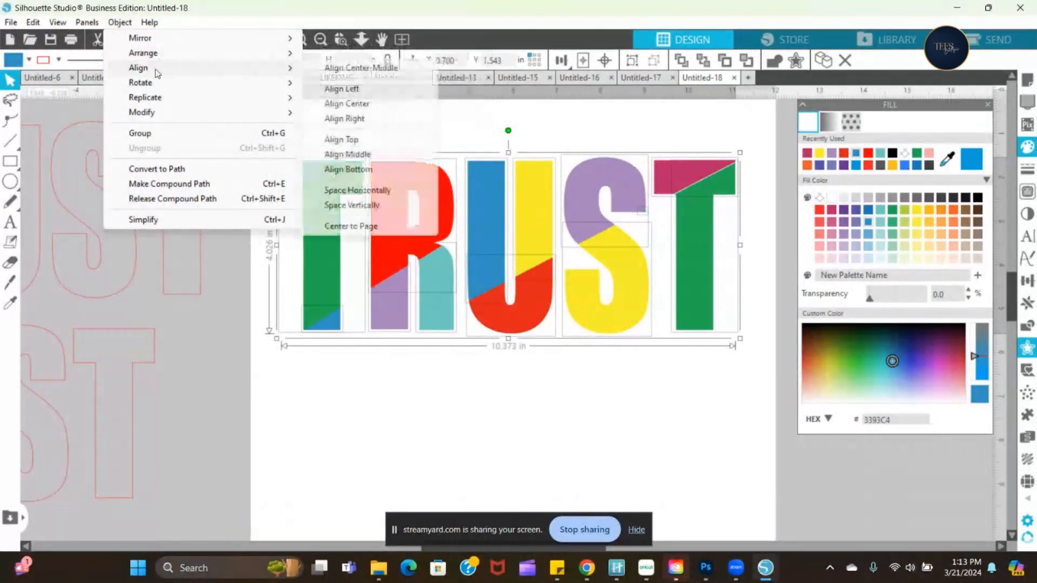
pyautogui.click(332, 104)
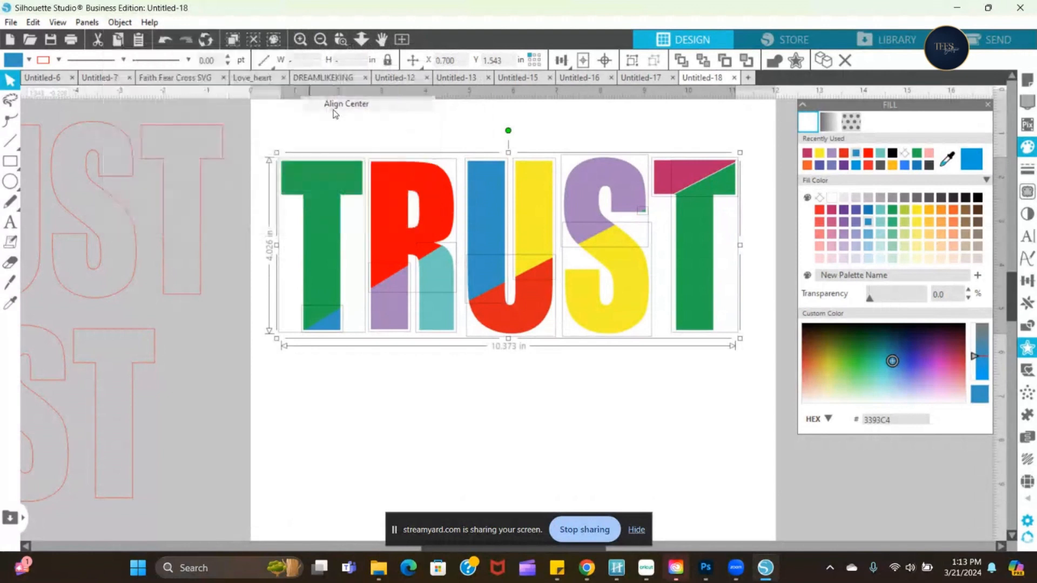
pyautogui.click(164, 38)
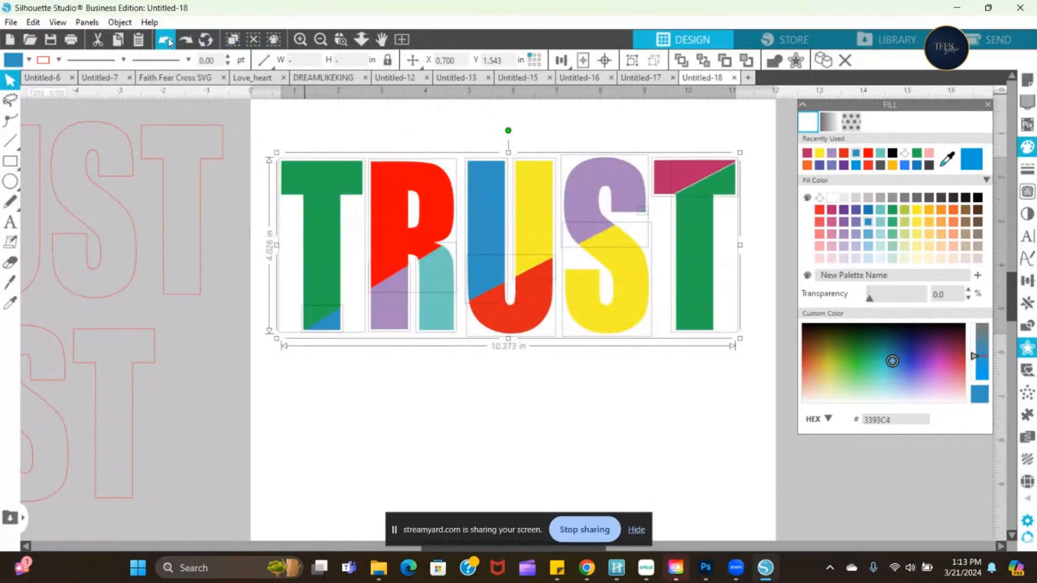
pyautogui.click(121, 22)
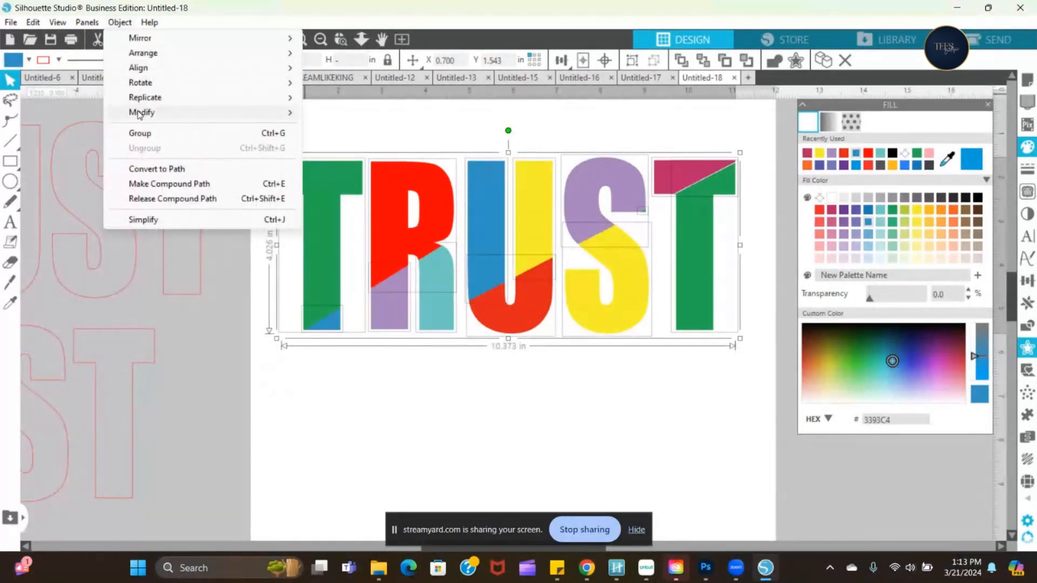
pyautogui.click(141, 133)
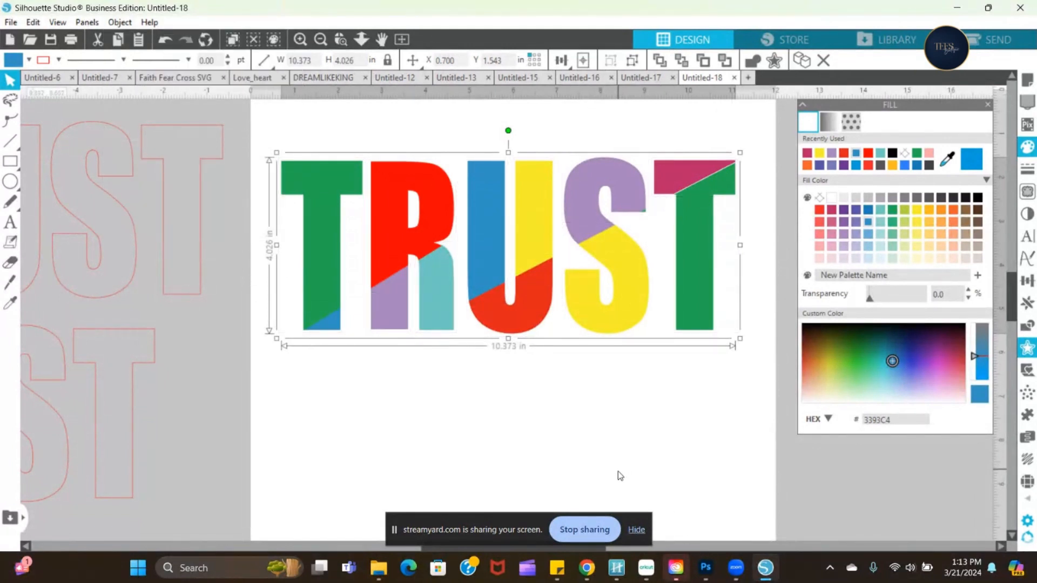
# - Undo the grouping of the TRUST pieces
pyautogui.click(165, 41)
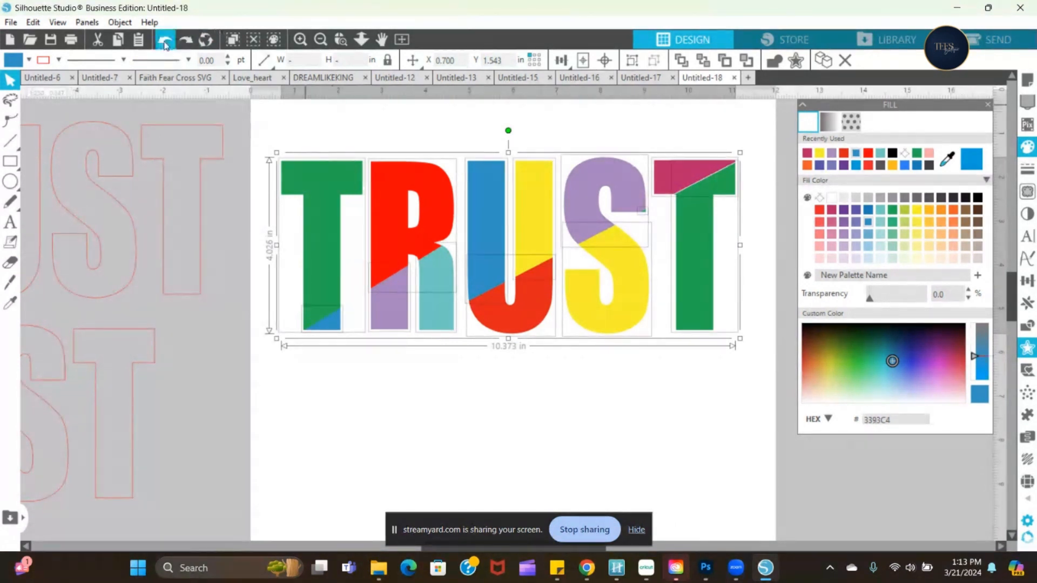
pyautogui.click(165, 46)
pyautogui.click(165, 45)
pyautogui.click(166, 46)
pyautogui.click(165, 45)
pyautogui.click(165, 45)
pyautogui.click(165, 45)
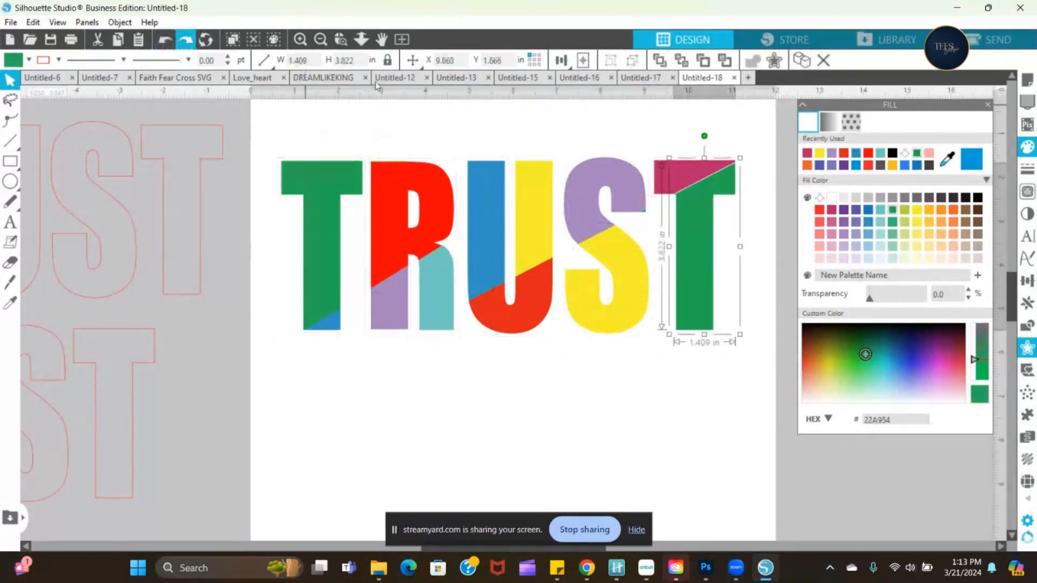
# - Nudge the last T's magenta upper piece down to about Y 1.639 in, closing the gap above the green piece
pyautogui.click(672, 143)
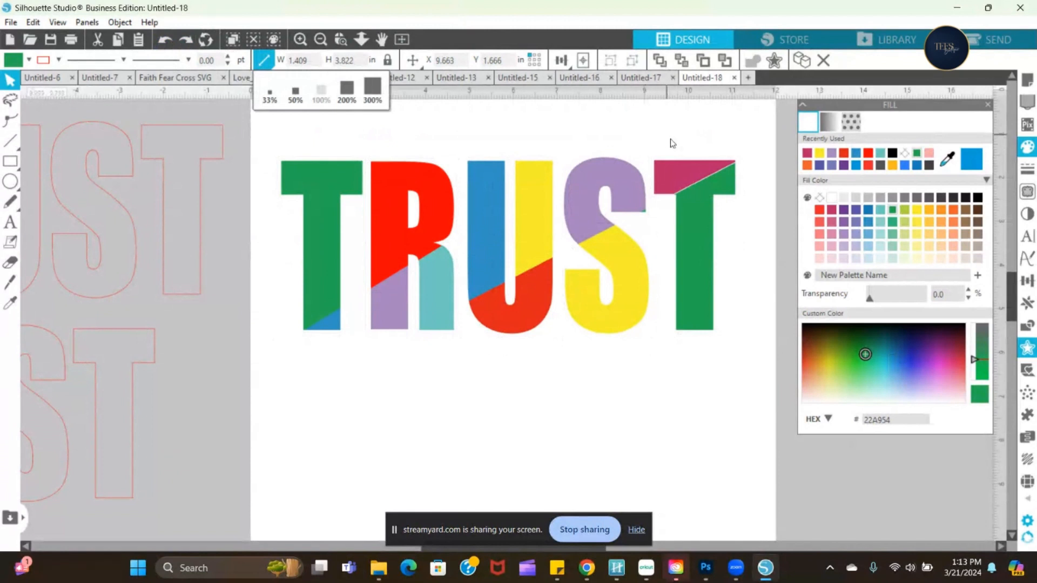
pyautogui.click(680, 166)
pyautogui.moveTo(680, 165); pyautogui.dragTo(679, 164)
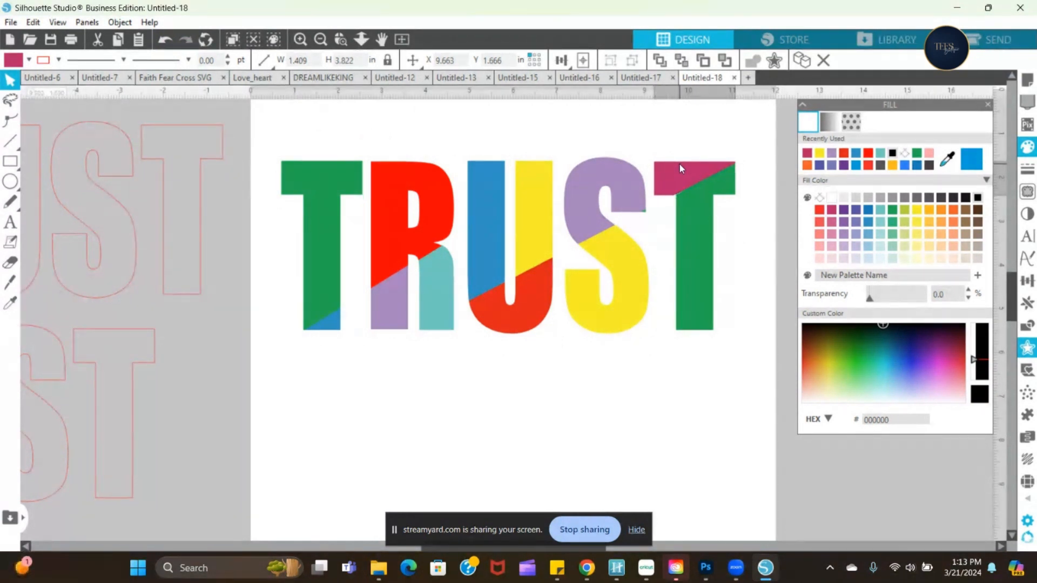
pyautogui.moveTo(680, 164); pyautogui.dragTo(679, 163)
# - Select every piece of the multicolored TRUST and group them together
pyautogui.moveTo(271, 120); pyautogui.dragTo(656, 354)
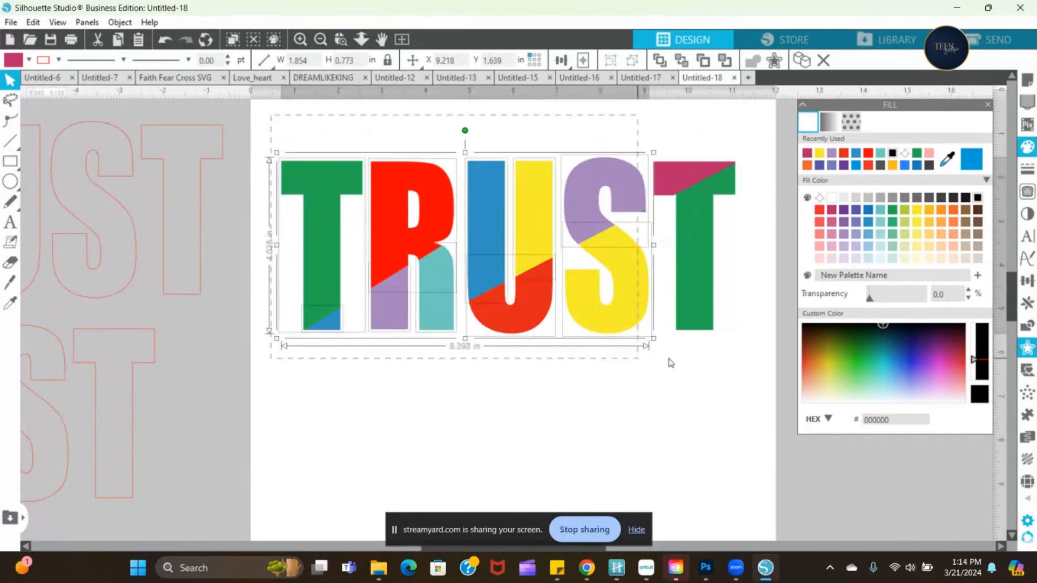
pyautogui.rightClick(517, 233)
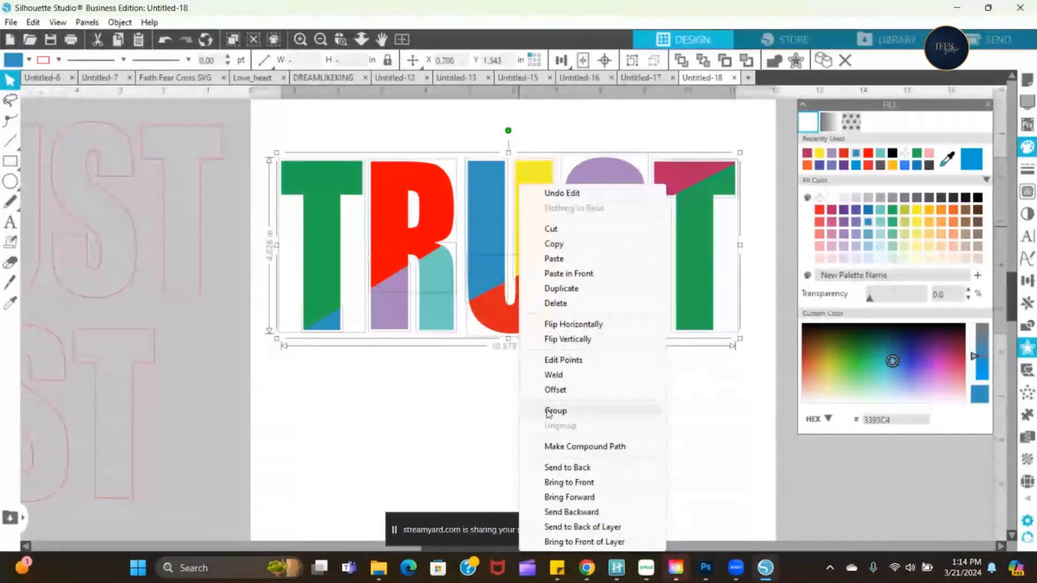
pyautogui.click(555, 411)
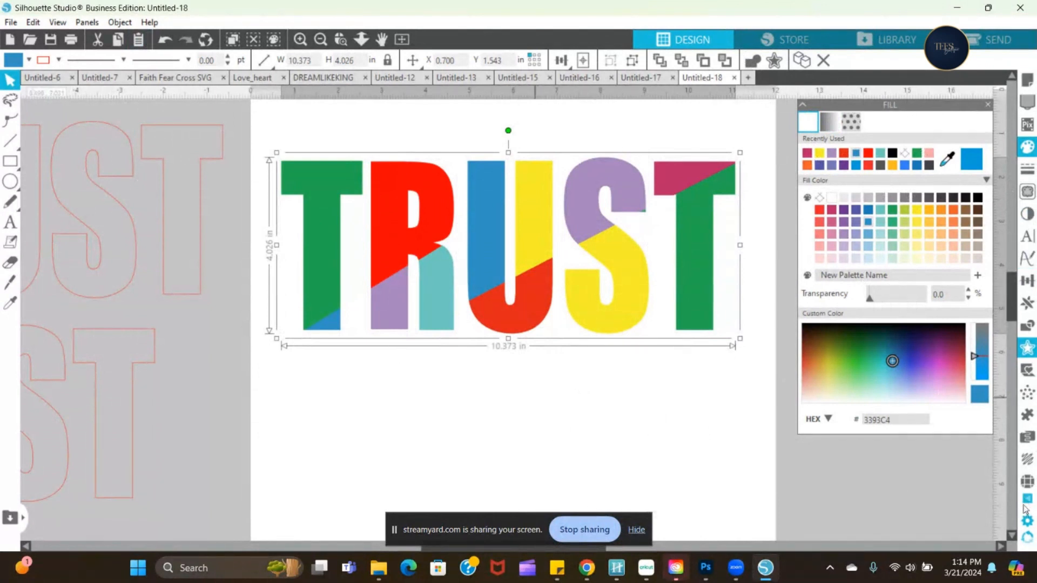
# - Apply the radial rhinestone fill in size 10ss to the grouped word and set the rhinestone spacing to 0.013 in
pyautogui.click(1027, 459)
pyautogui.click(968, 167)
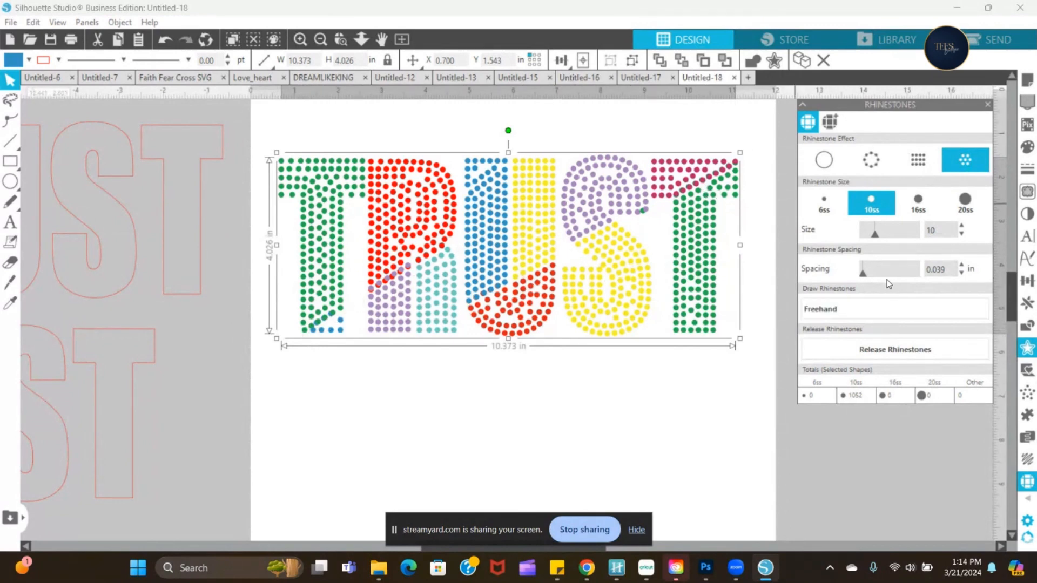
pyautogui.doubleClick(918, 269)
pyautogui.write('0.')
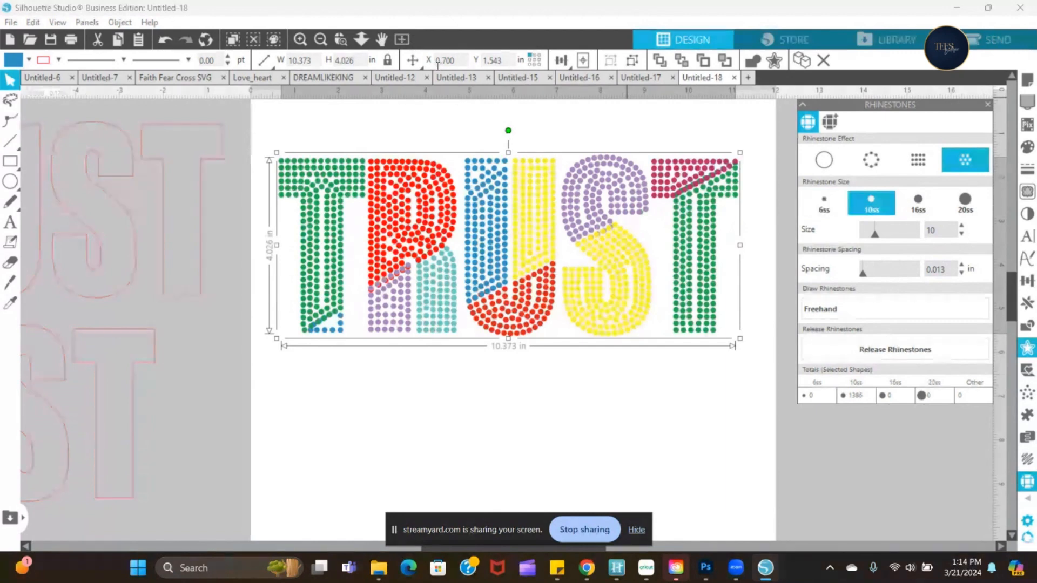
# - Move the multicolored rhinestone word off the page and place an outlined TRUST copy in the page's upper half
pyautogui.click(300, 40)
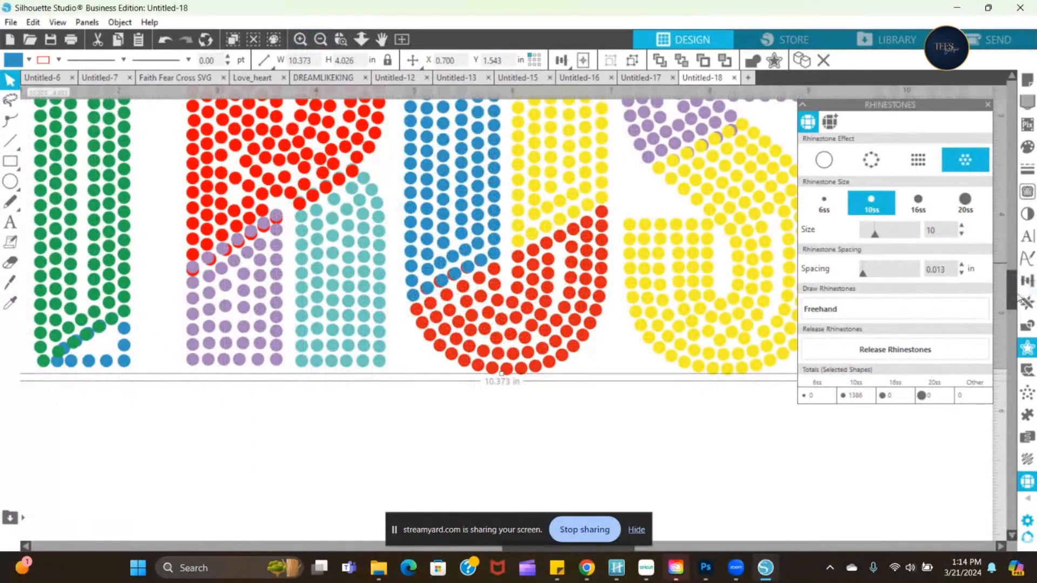
pyautogui.moveTo(1031, 286); pyautogui.dragTo(1032, 229)
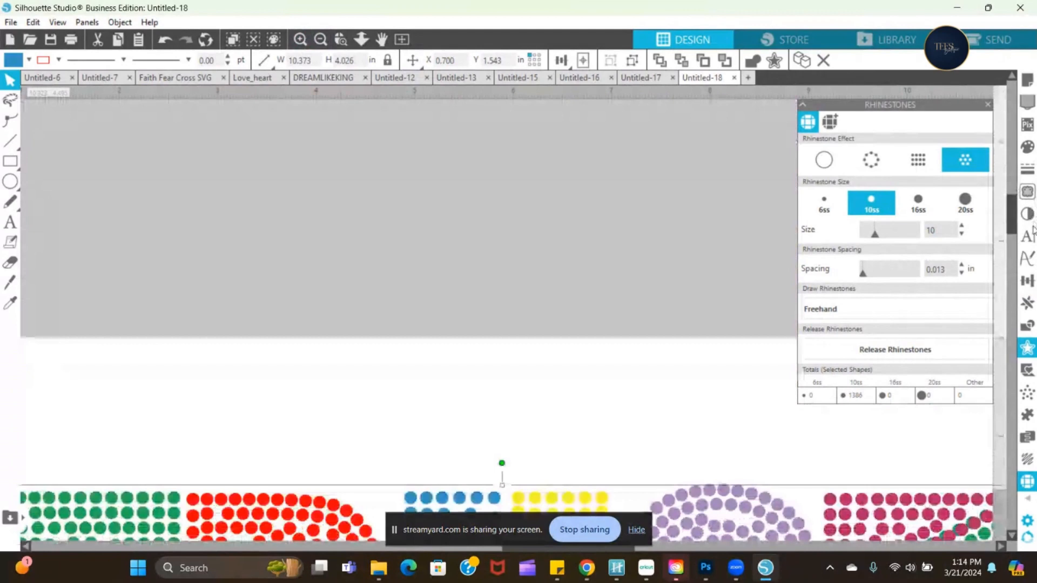
pyautogui.scroll(-2, 948, 206)
pyautogui.scroll(-5, 949, 207)
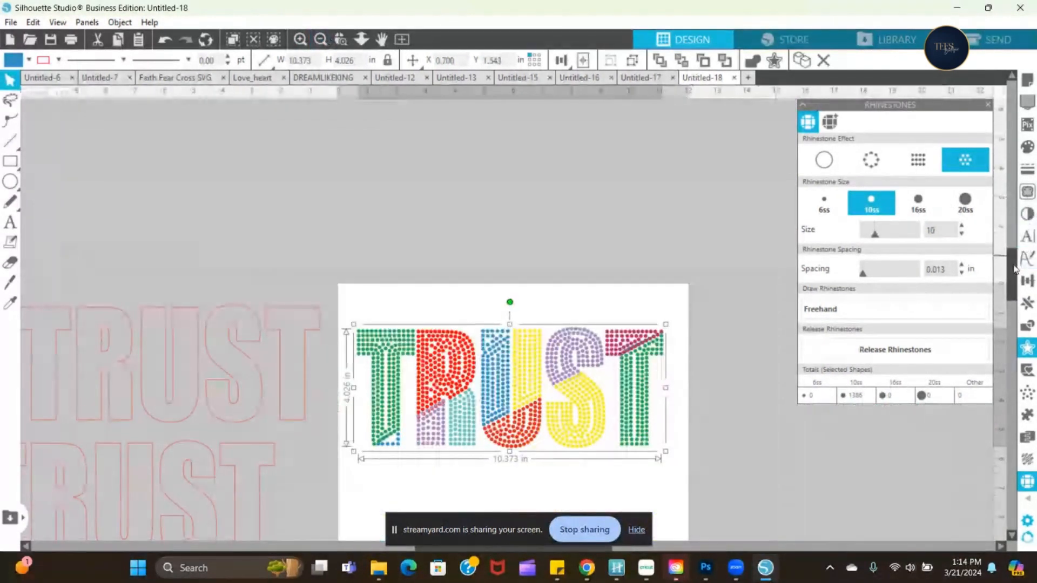
pyautogui.moveTo(1011, 274); pyautogui.dragTo(1000, 305)
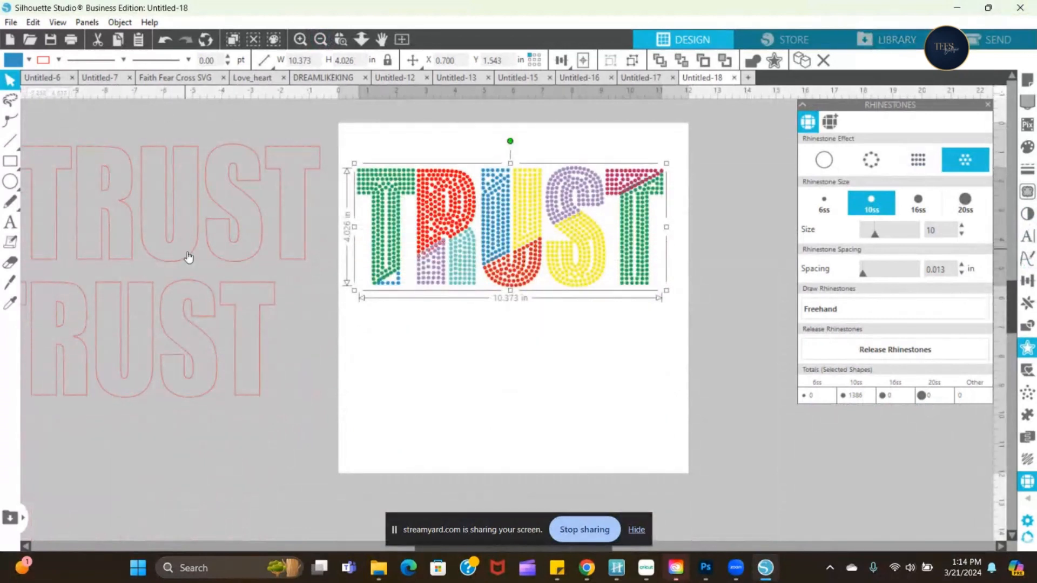
pyautogui.moveTo(190, 254); pyautogui.dragTo(533, 424)
pyautogui.moveTo(513, 247); pyautogui.dragTo(176, 198)
pyautogui.click(434, 368)
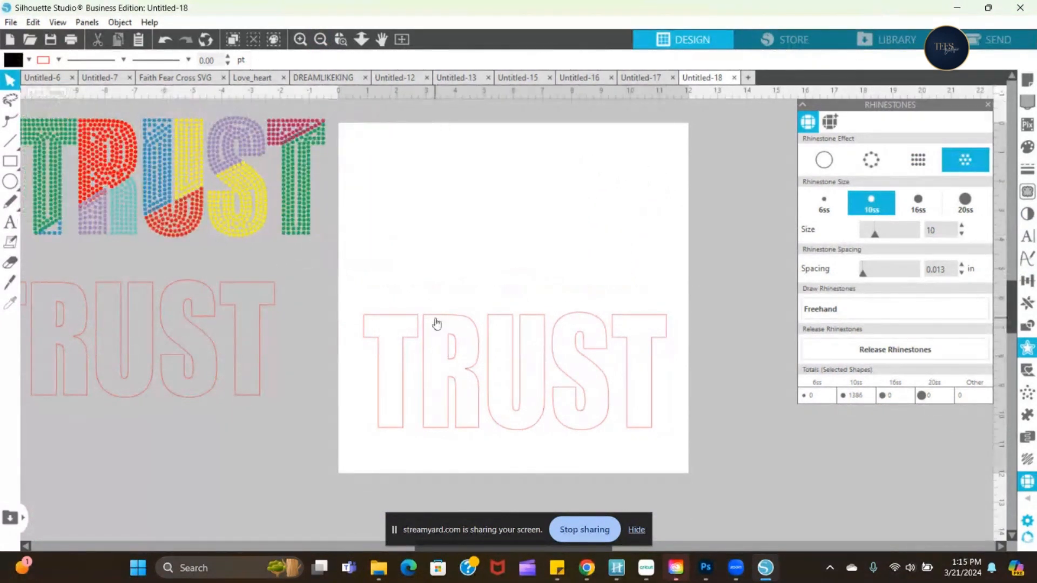
pyautogui.moveTo(435, 322); pyautogui.dragTo(437, 193)
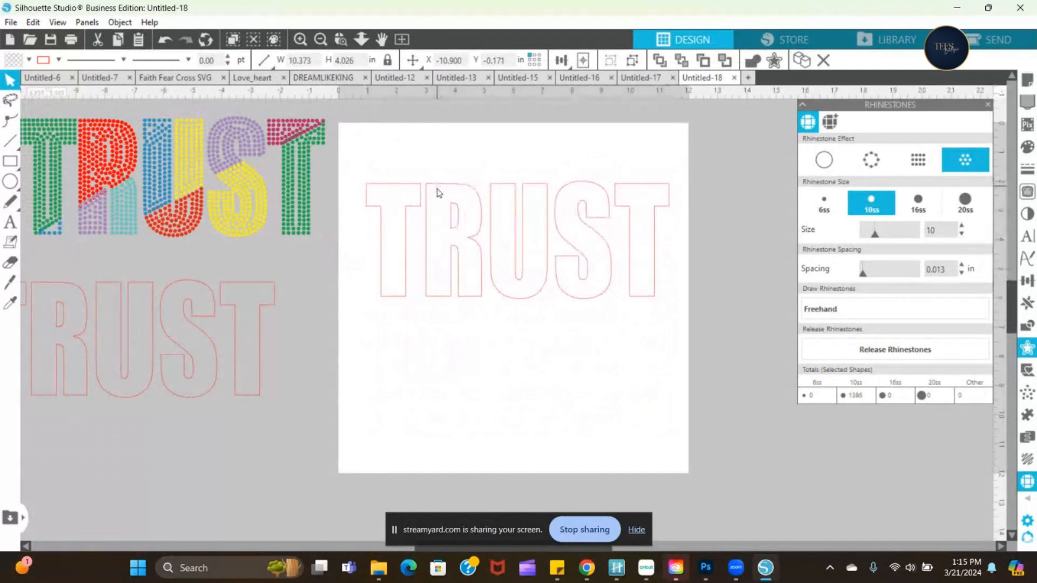
# - Fill the outlined TRUST with magenta (B72569) and set its line color to transparent
pyautogui.click(1027, 147)
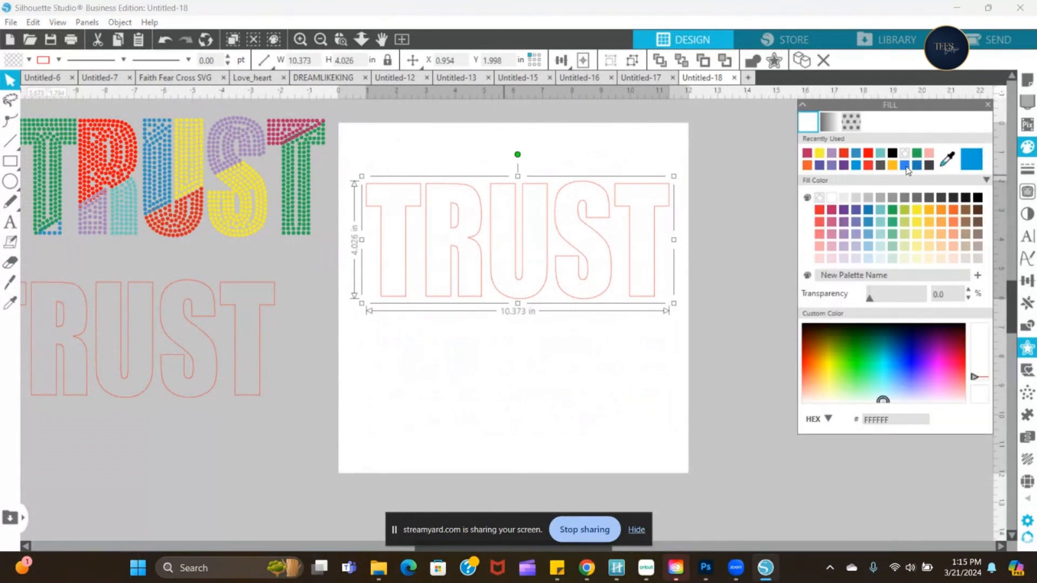
pyautogui.click(806, 154)
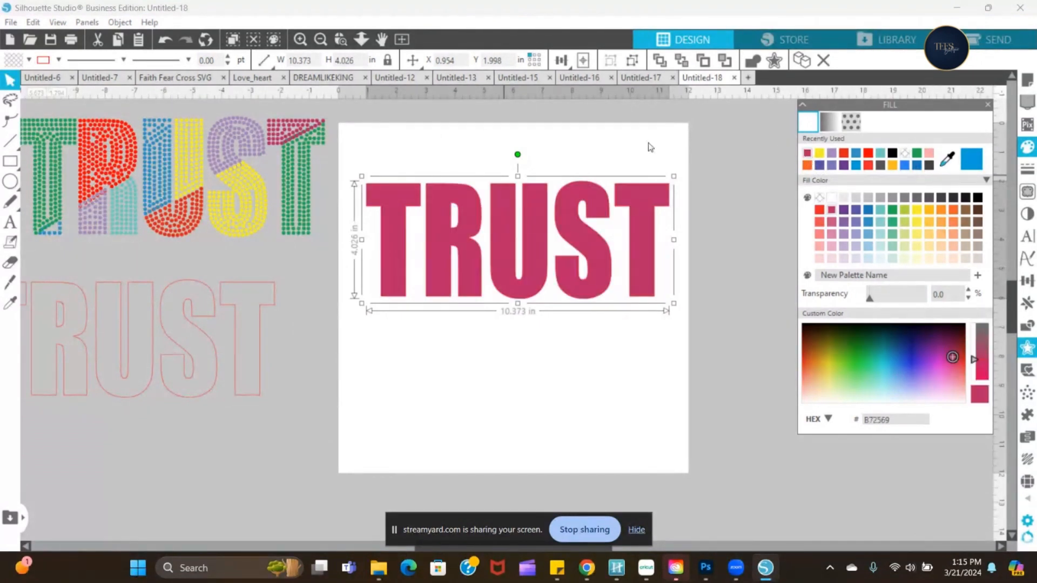
pyautogui.click(59, 62)
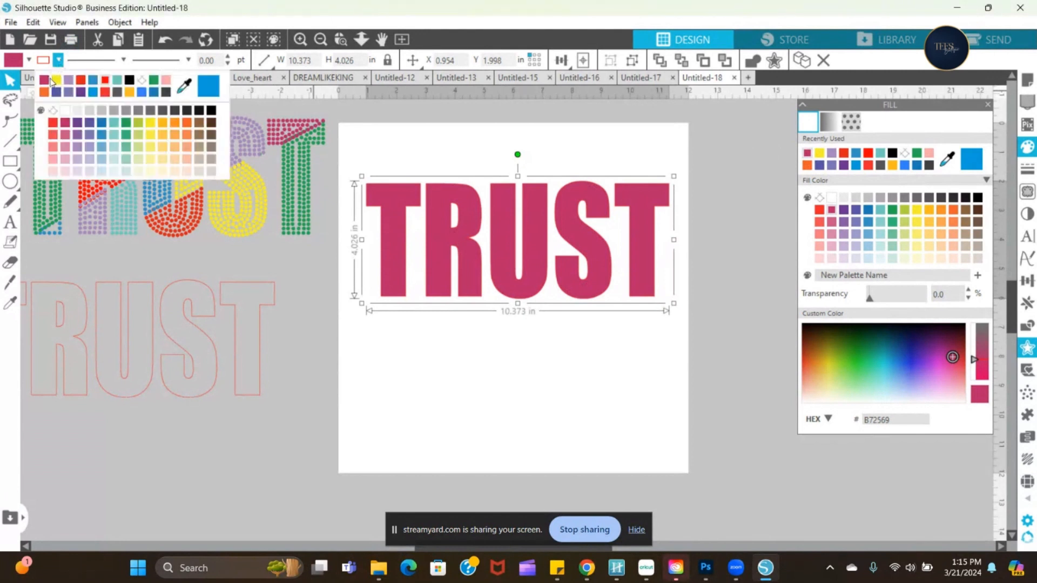
pyautogui.click(54, 111)
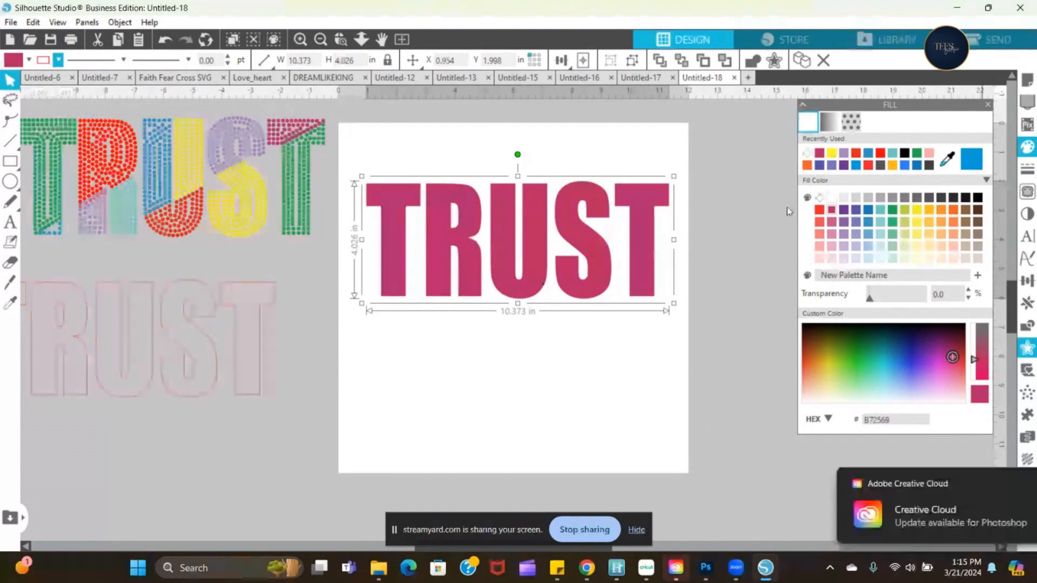
# - Apply the radial rhinestone fill in size 10ss with 0.013 in spacing to the magenta TRUST
pyautogui.click(297, 45)
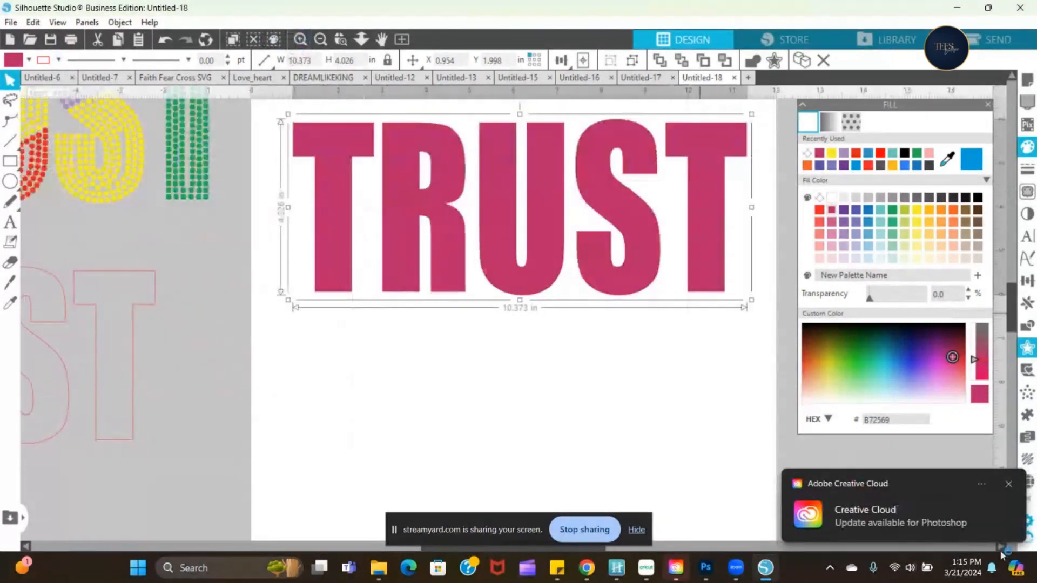
pyautogui.click(1009, 482)
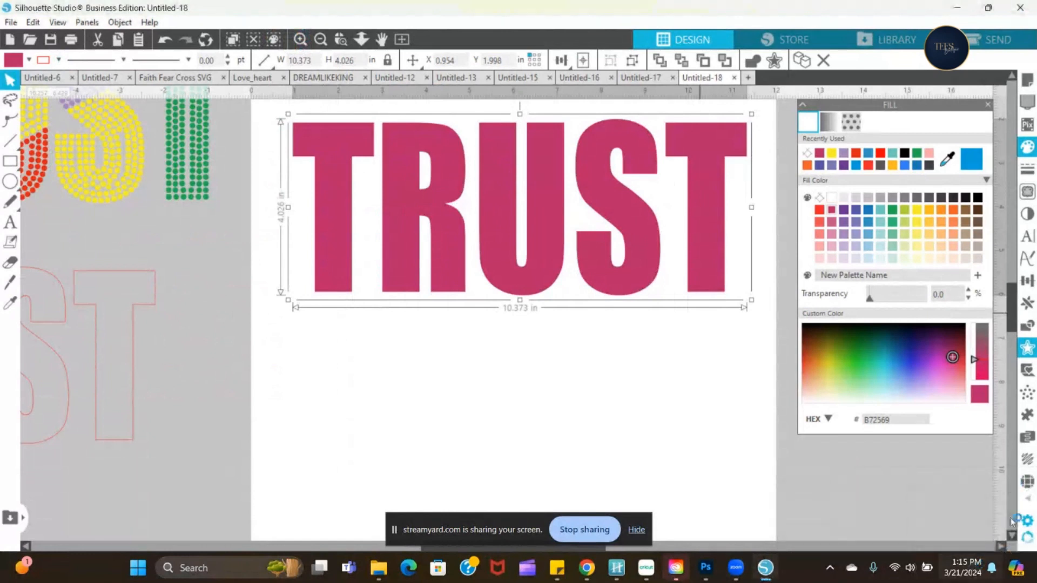
pyautogui.click(1027, 459)
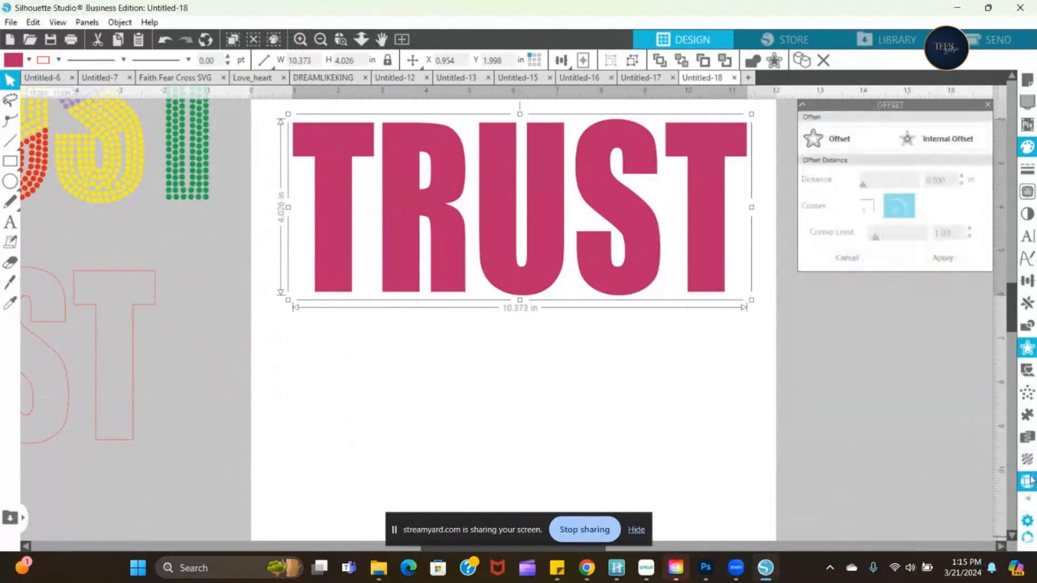
pyautogui.click(1027, 481)
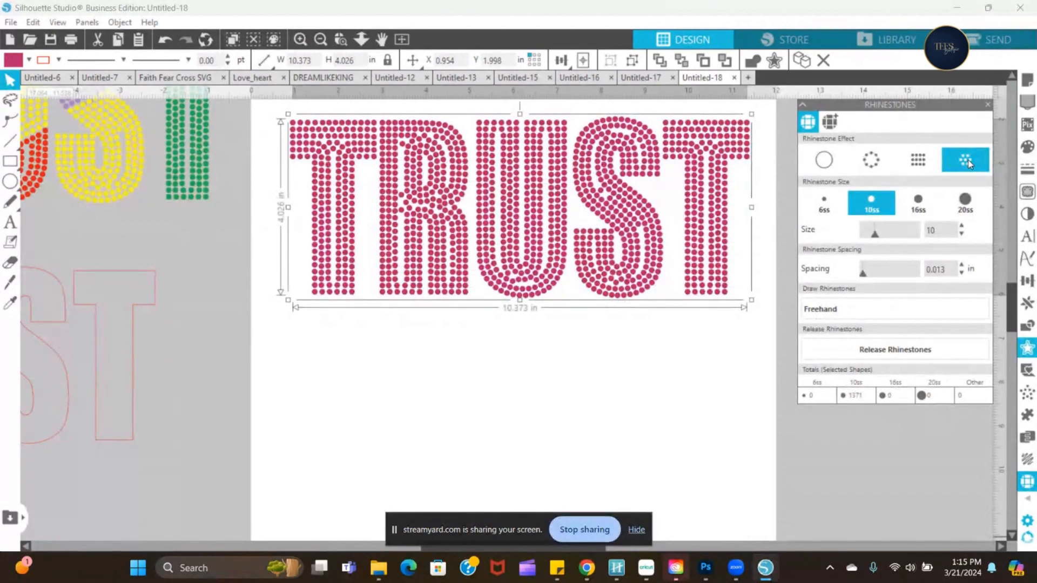
# - Set the magenta TRUST rhinestones to size 6ss and slice the word diagonally with the Knife from the first T's base to above the last T
pyautogui.click(826, 210)
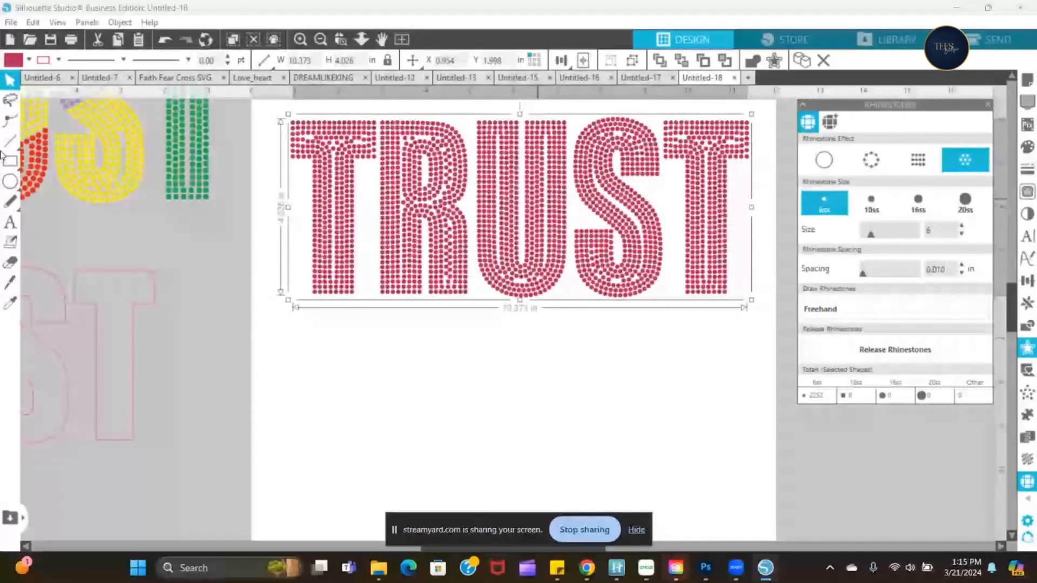
pyautogui.click(9, 287)
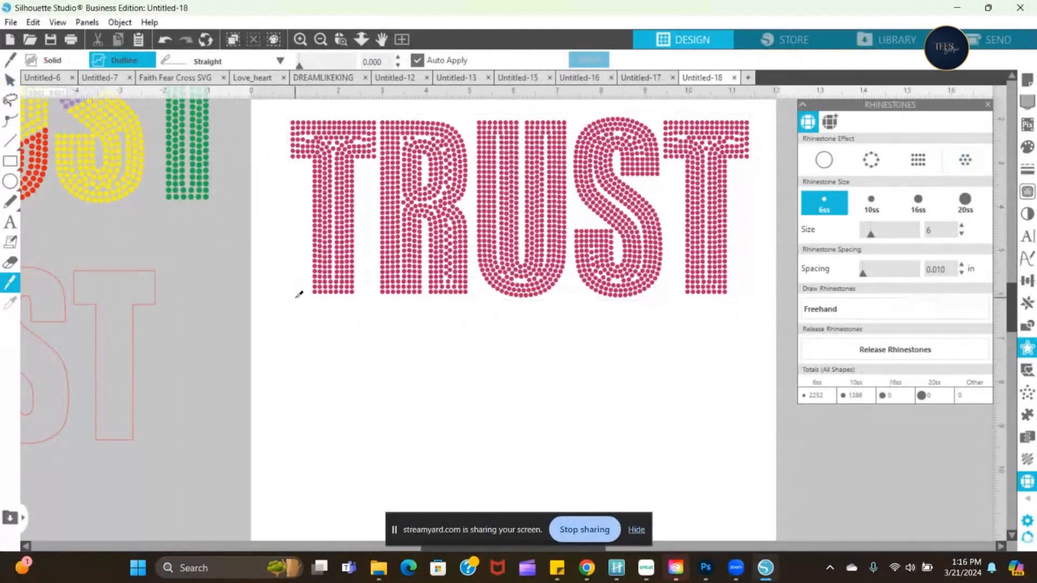
pyautogui.moveTo(311, 290); pyautogui.dragTo(760, 111)
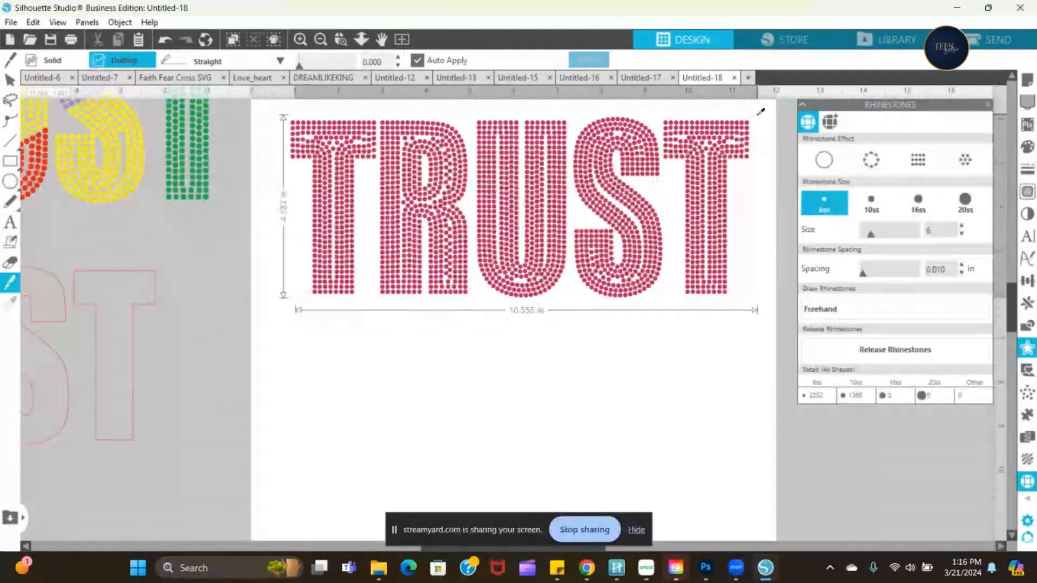
pyautogui.moveTo(760, 112); pyautogui.dragTo(763, 112)
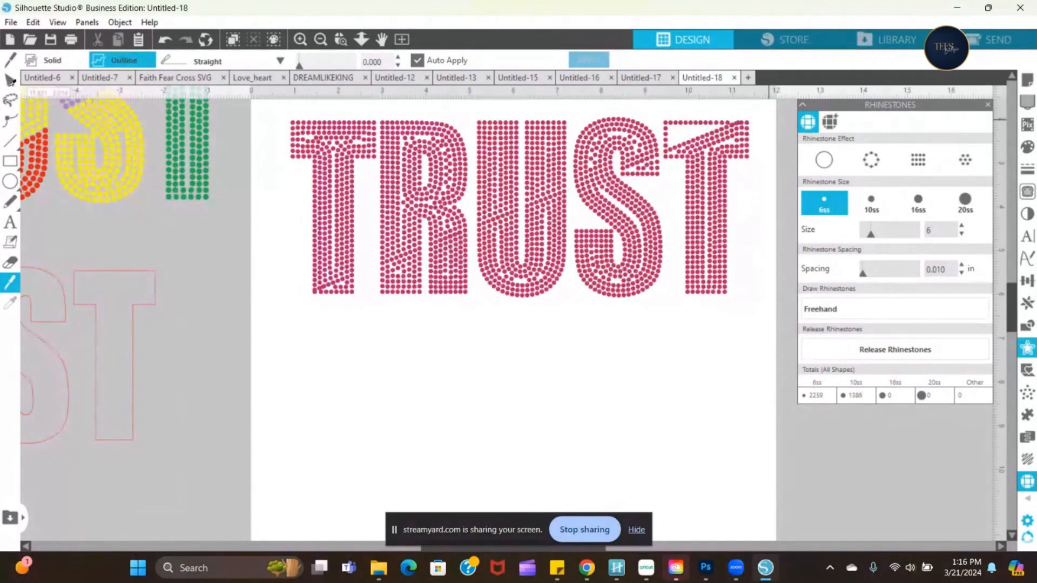
pyautogui.click(10, 81)
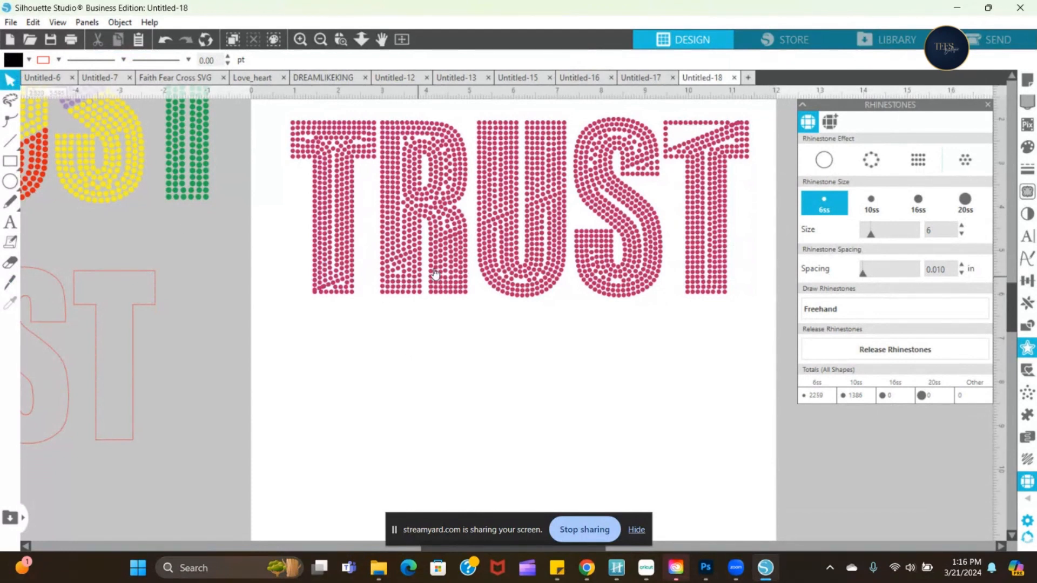
# - Separate the sliced R, fill its right leg lavender, left leg orange and upper part yellow (F7EF28), and fit the legs back in place
pyautogui.moveTo(455, 243); pyautogui.dragTo(406, 298)
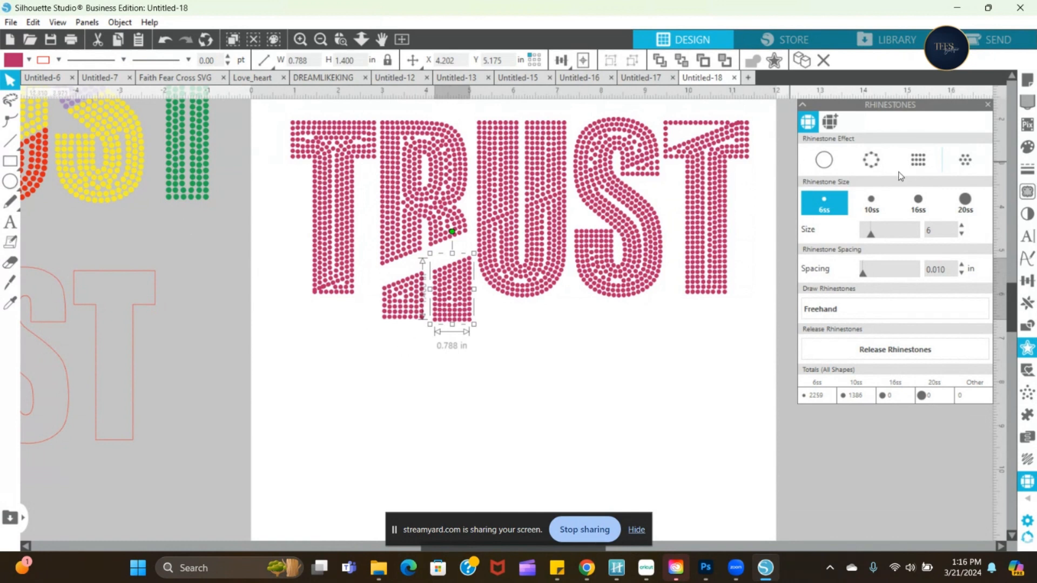
pyautogui.click(1025, 152)
pyautogui.click(1024, 151)
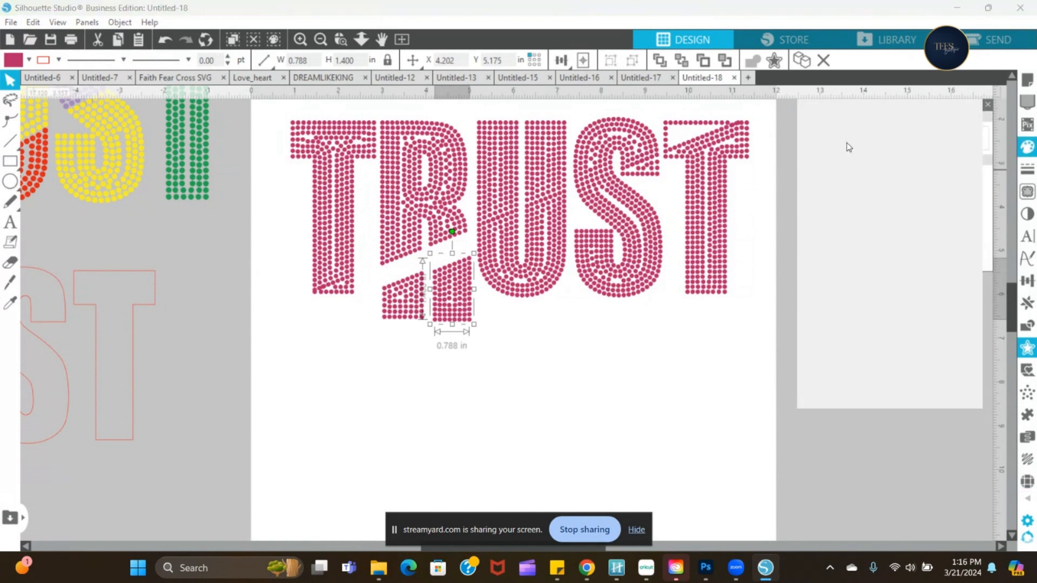
pyautogui.click(844, 154)
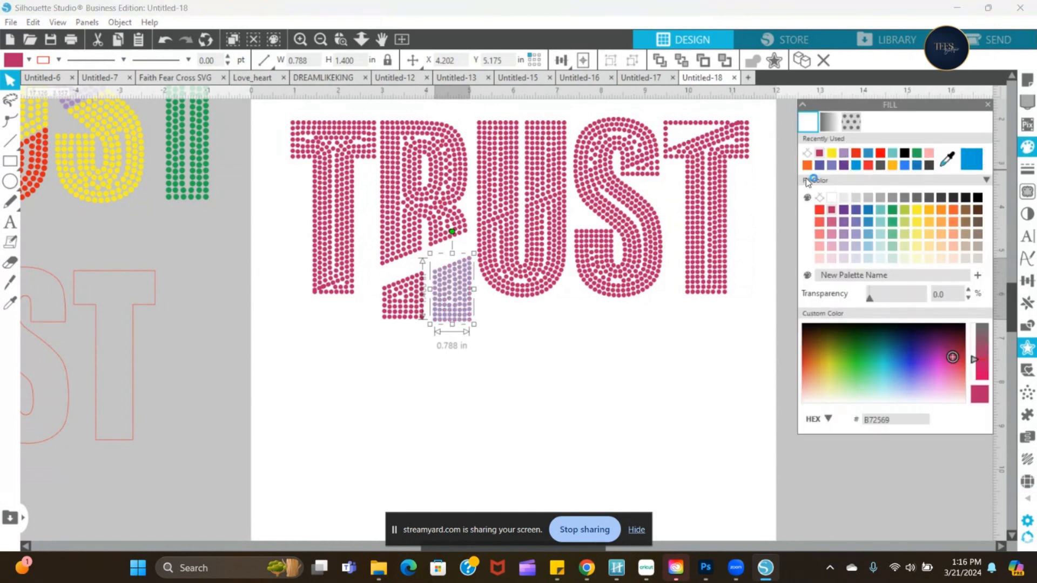
pyautogui.click(419, 309)
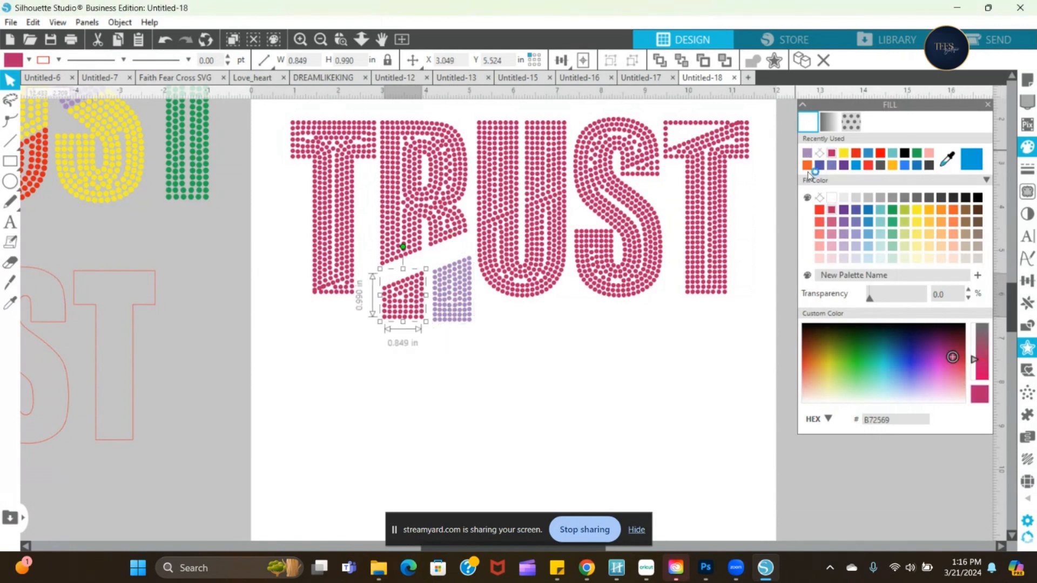
pyautogui.click(807, 166)
pyautogui.click(398, 238)
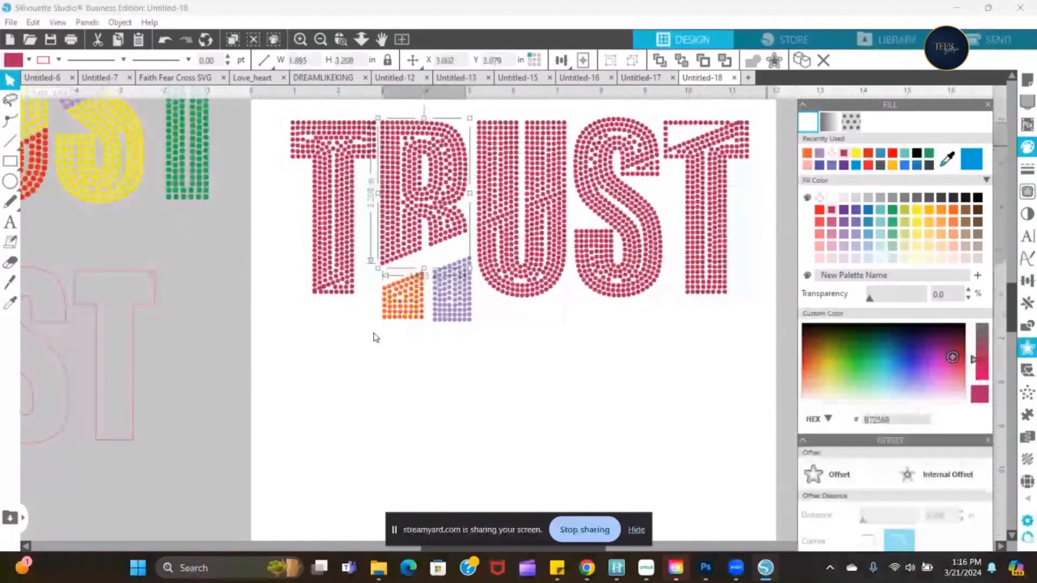
pyautogui.moveTo(413, 317); pyautogui.dragTo(417, 292)
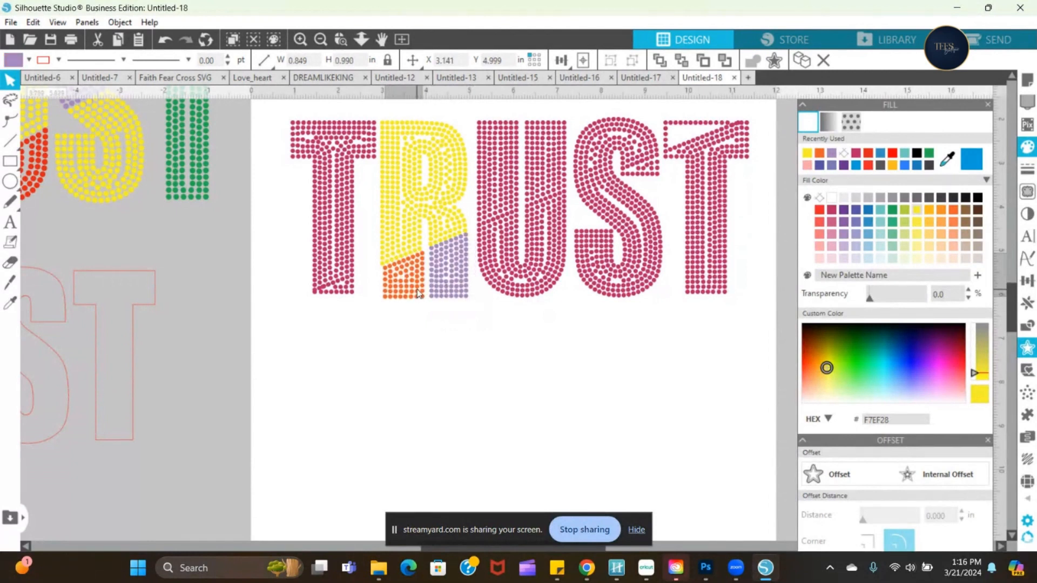
# - Fill the first T's bottom sliver and both upper U pieces with blue (5453A4), and the lower U piece with yellow (F7EF28)
pyautogui.click(348, 295)
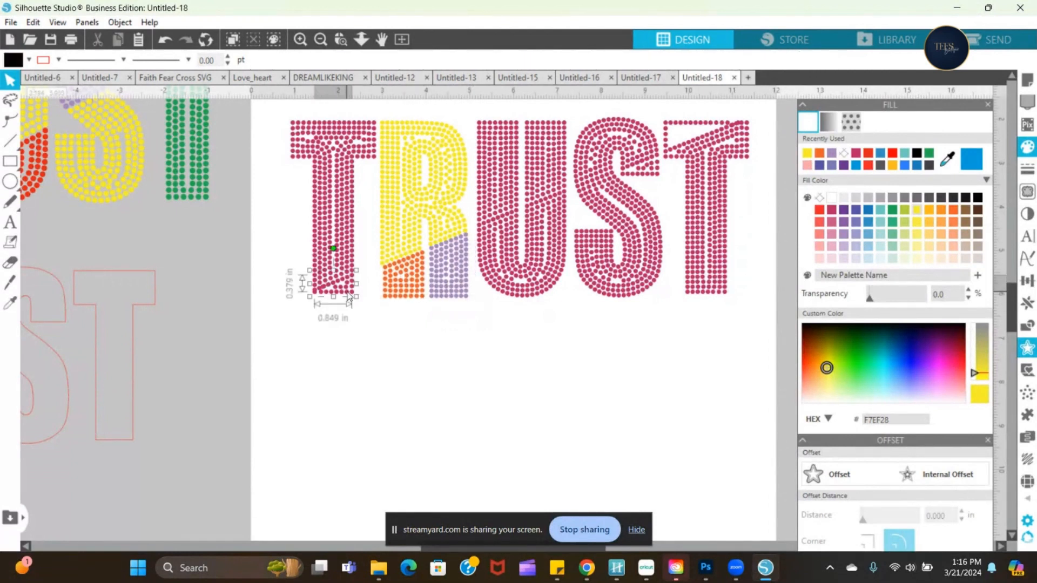
pyautogui.click(819, 165)
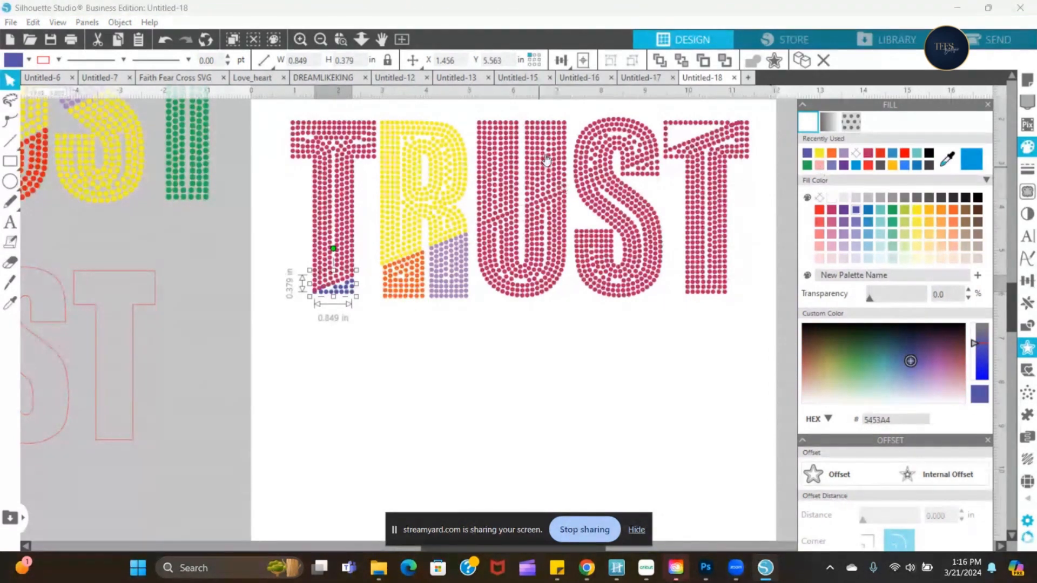
pyautogui.click(547, 160)
pyautogui.click(807, 154)
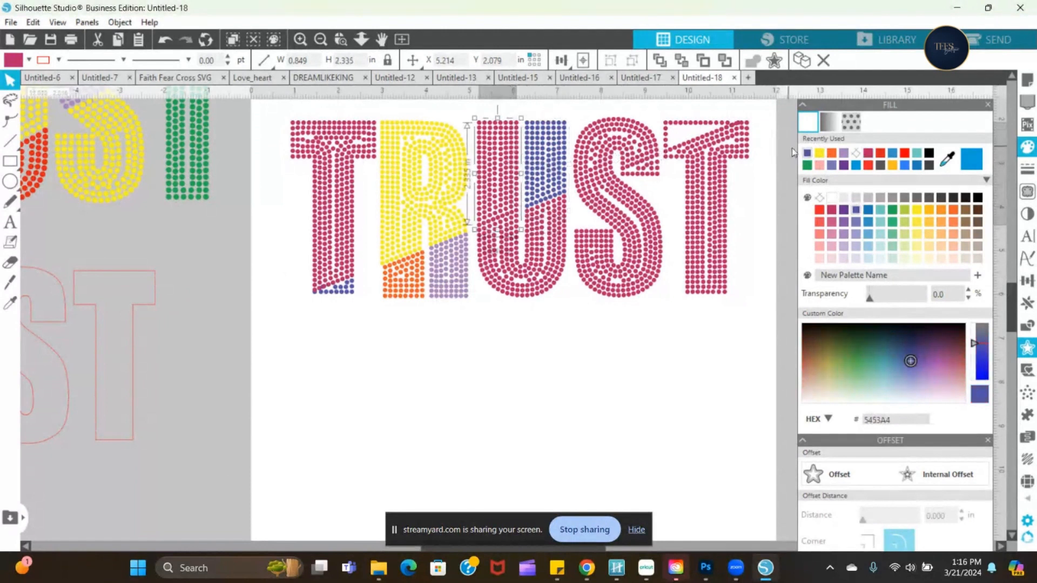
pyautogui.click(807, 153)
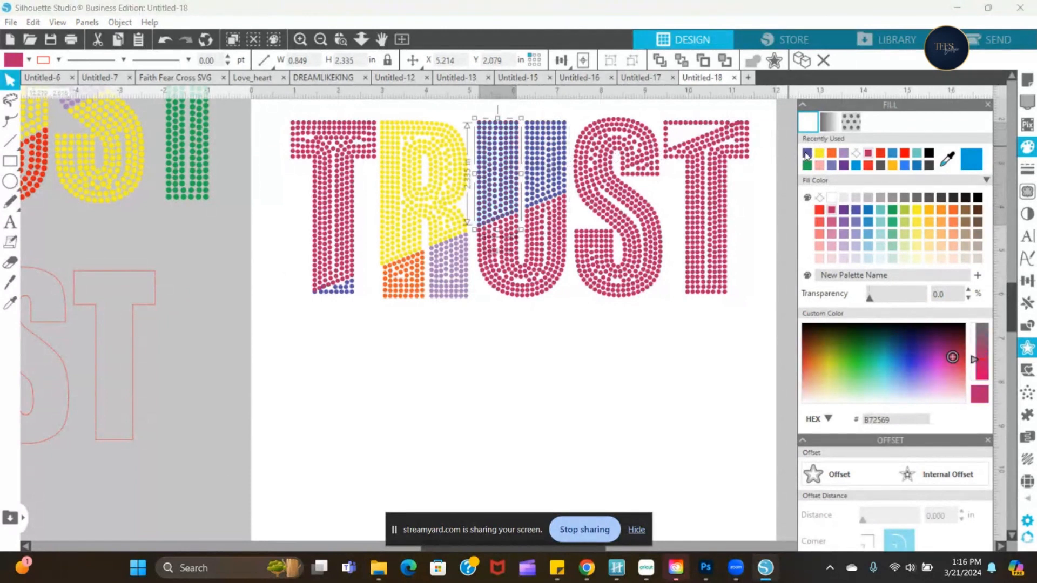
pyautogui.click(560, 281)
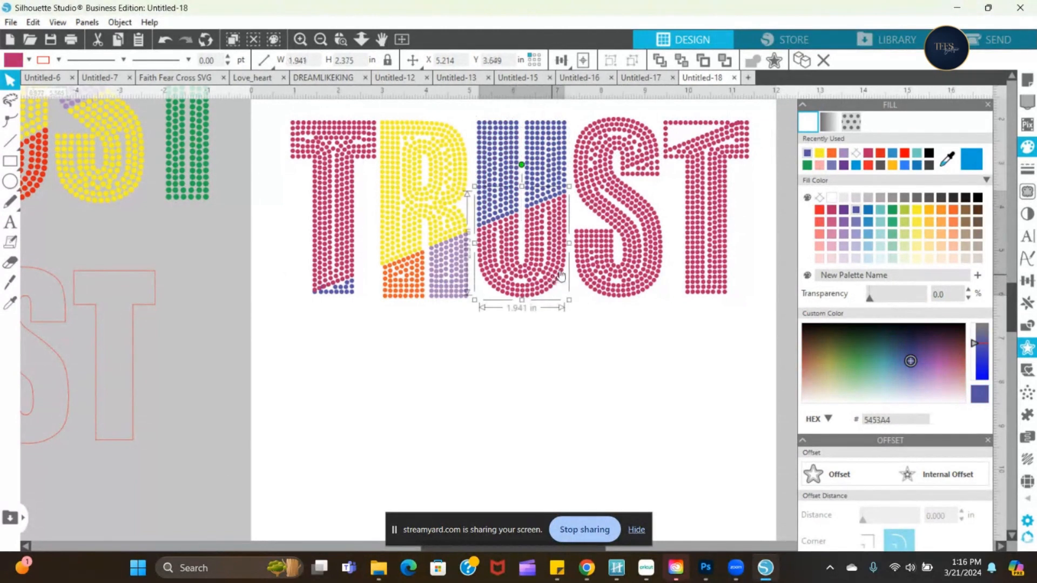
pyautogui.click(819, 155)
# - Color the sliced S: small tip piece yellow, upper curve green (22A954) and lower part red (FF0000)
pyautogui.click(621, 148)
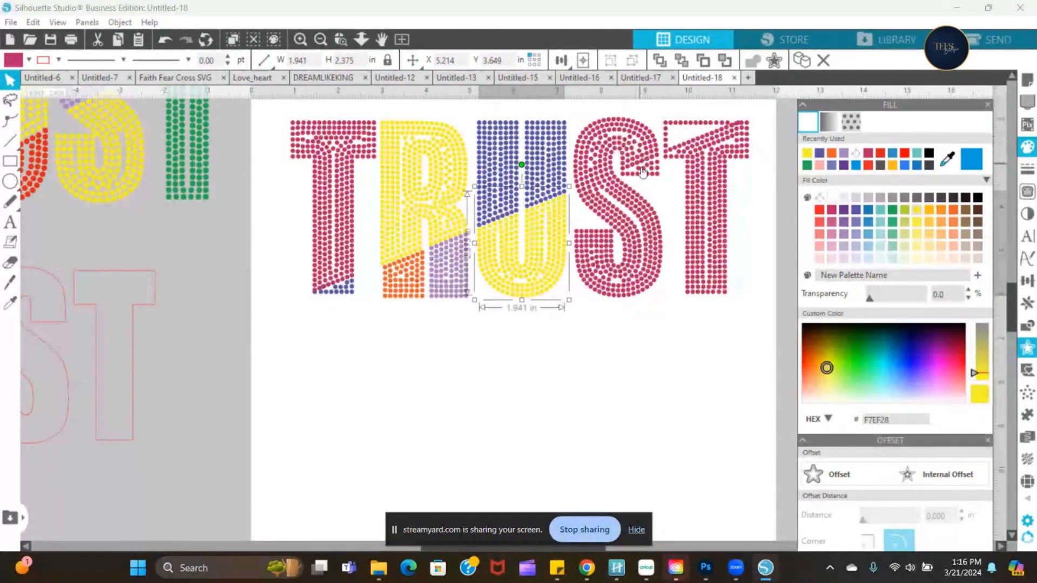
pyautogui.click(806, 153)
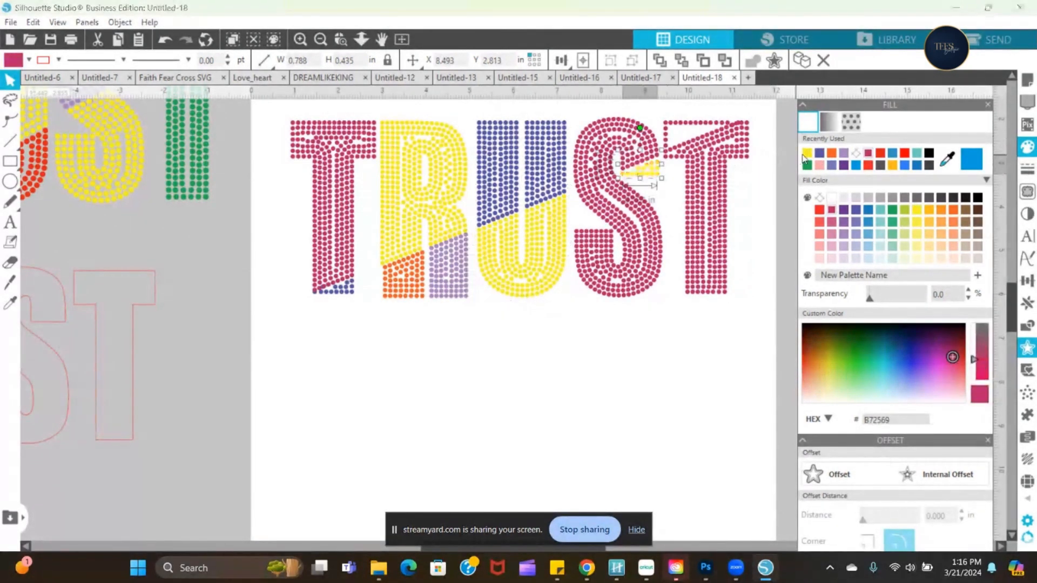
pyautogui.click(593, 152)
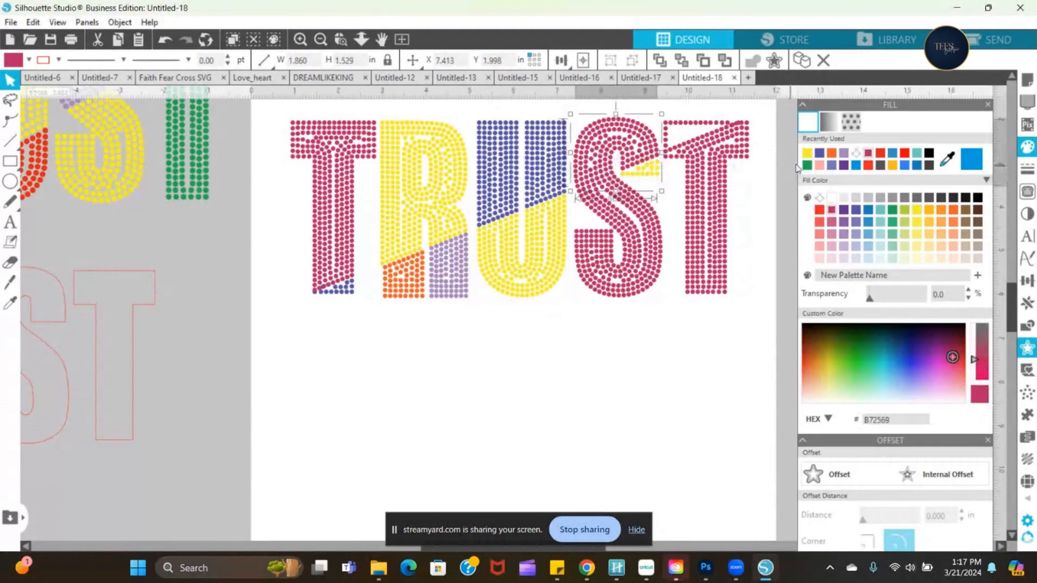
pyautogui.click(892, 210)
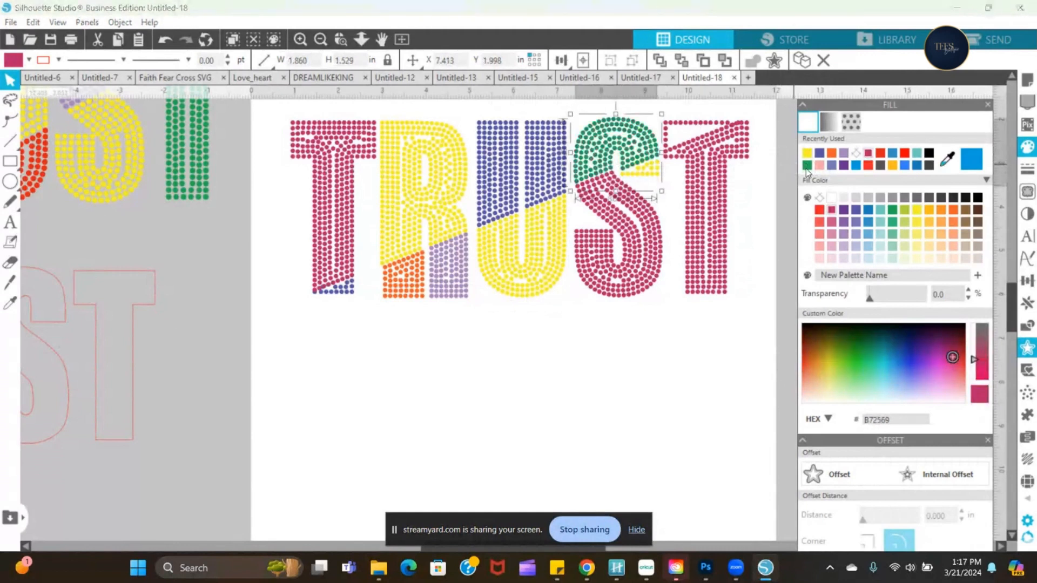
pyautogui.click(625, 222)
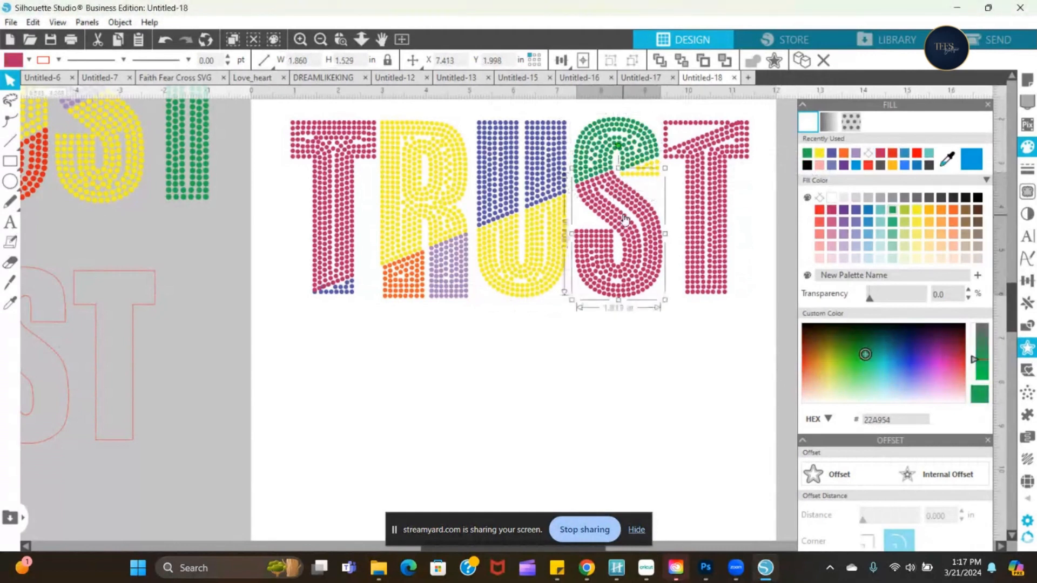
pyautogui.click(916, 153)
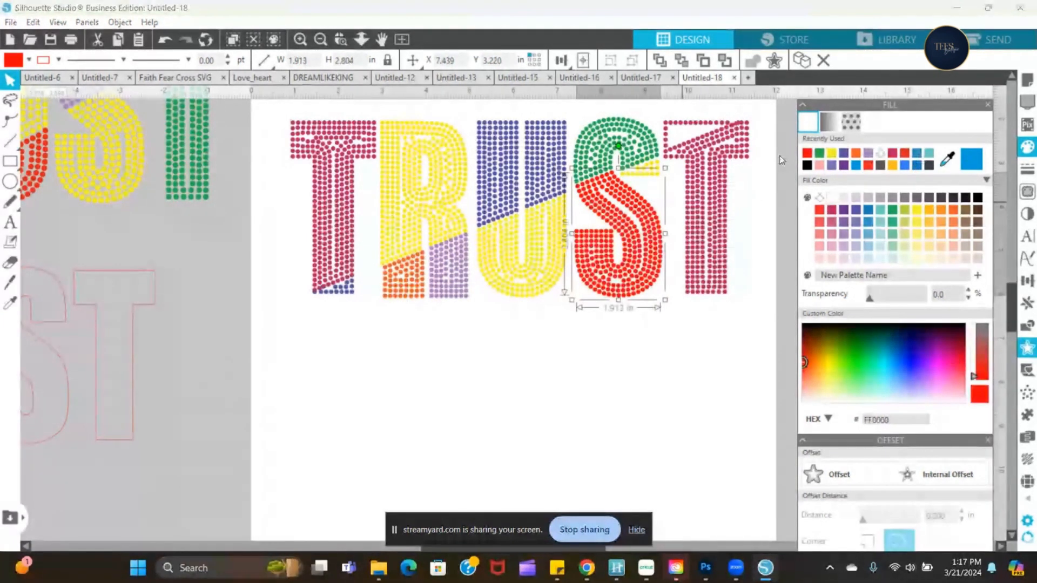
# - Move the last T's lower piece down and apply the linear rhinestone fill in size 6ss to its upper piece
pyautogui.moveTo(727, 165); pyautogui.dragTo(733, 196)
pyautogui.click(703, 142)
pyautogui.click(702, 139)
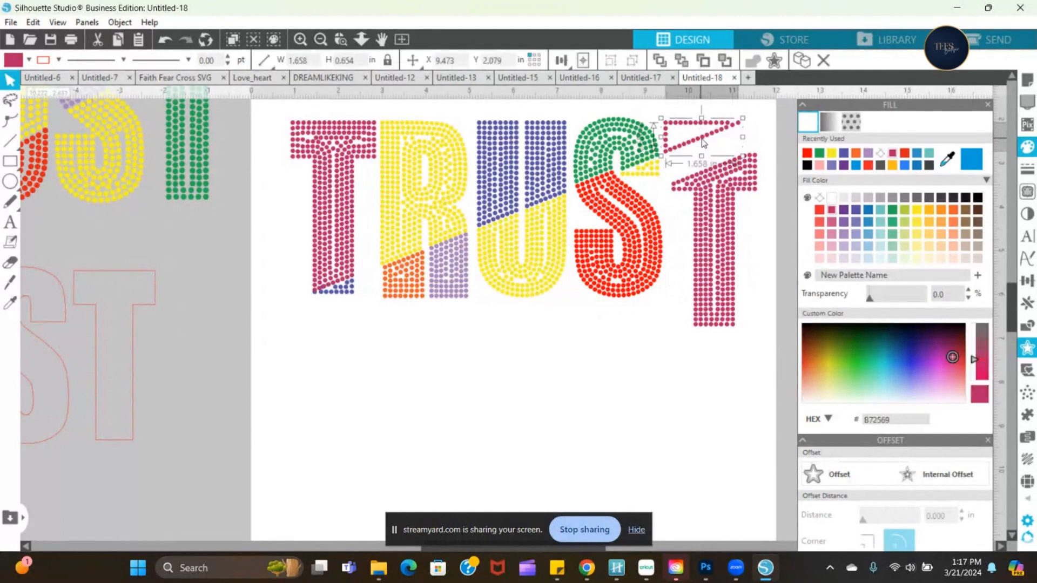
pyautogui.click(1027, 480)
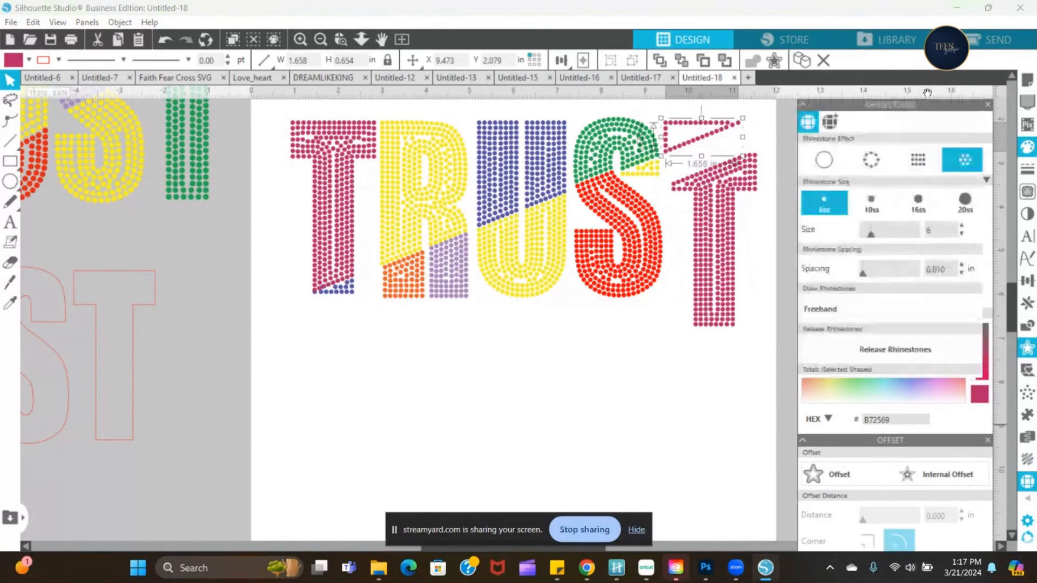
pyautogui.click(913, 161)
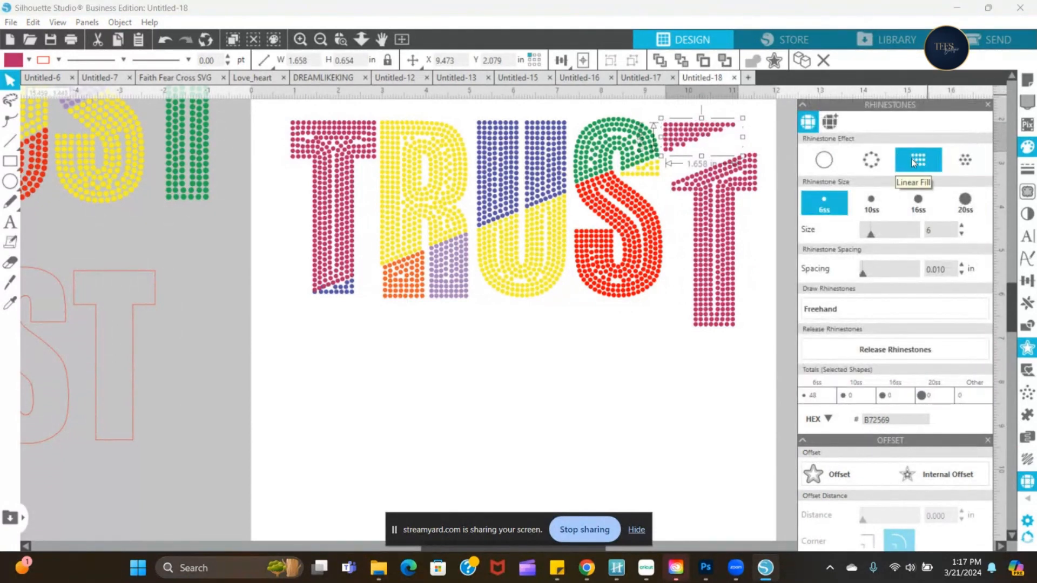
pyautogui.click(965, 160)
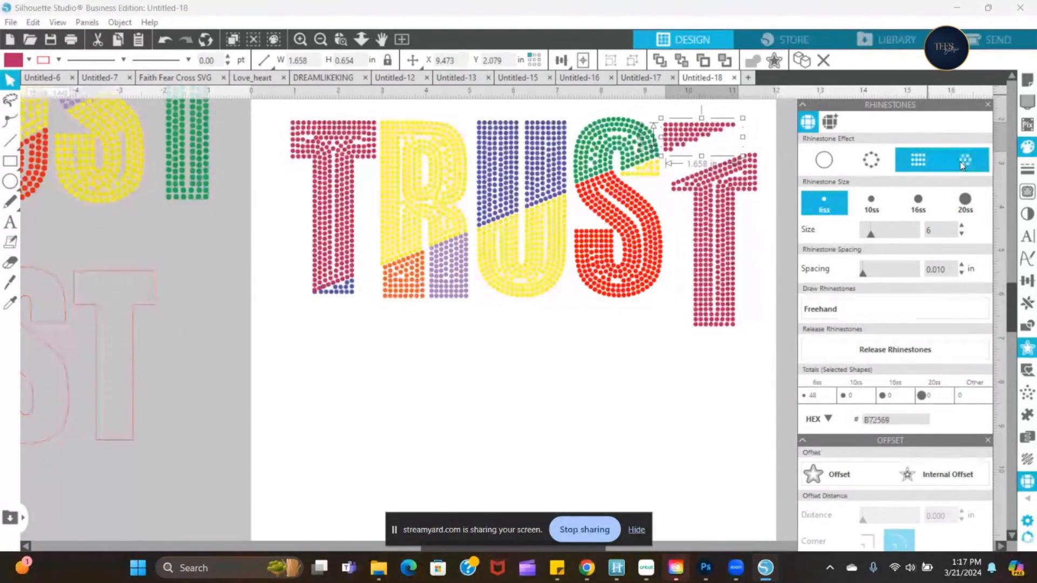
pyautogui.click(929, 161)
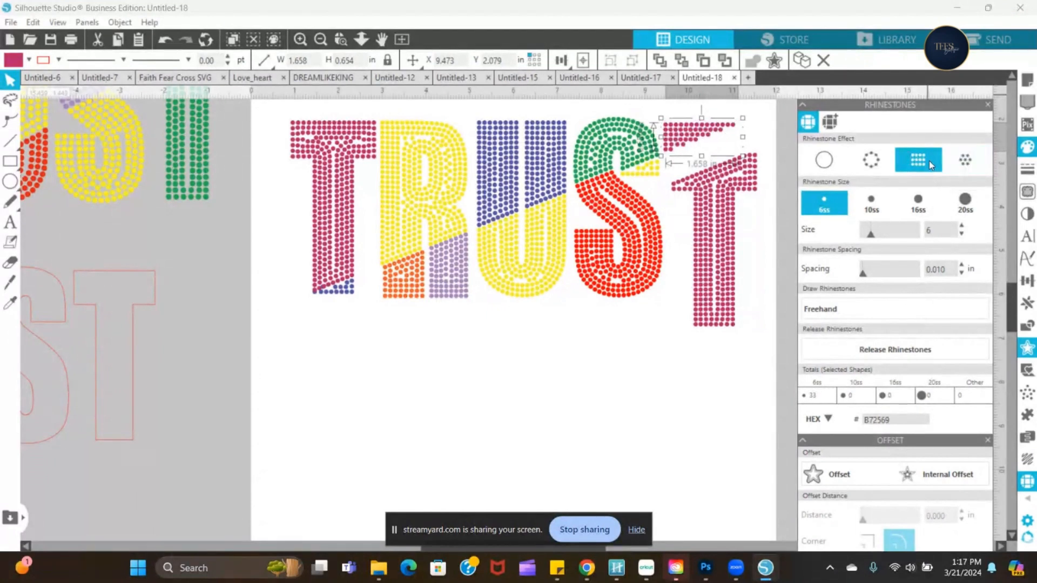
# - Fill the last T's lower piece with periwinkle (7774B6) and move it back up against its upper piece
pyautogui.click(721, 249)
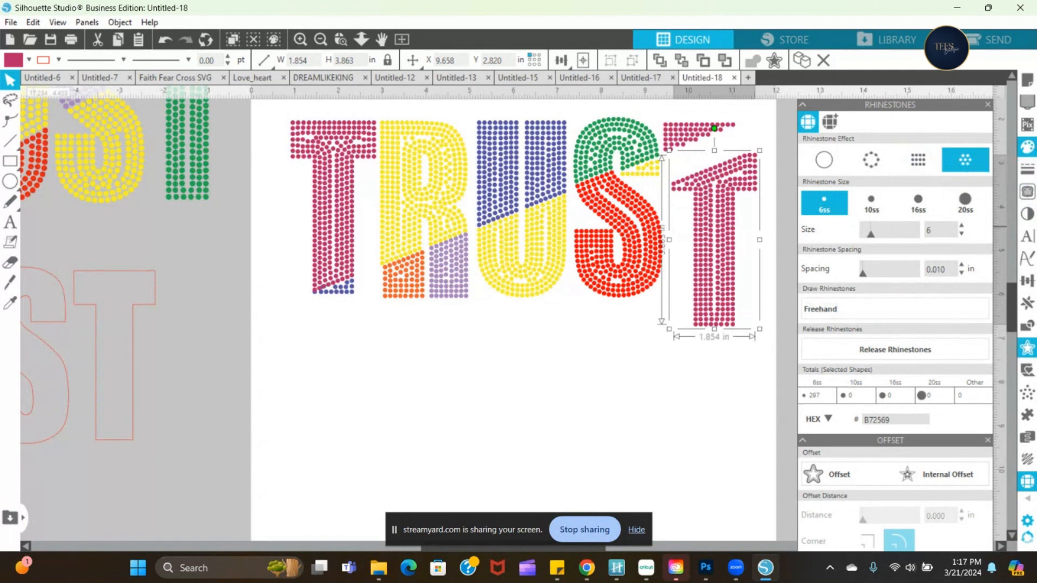
pyautogui.click(1027, 147)
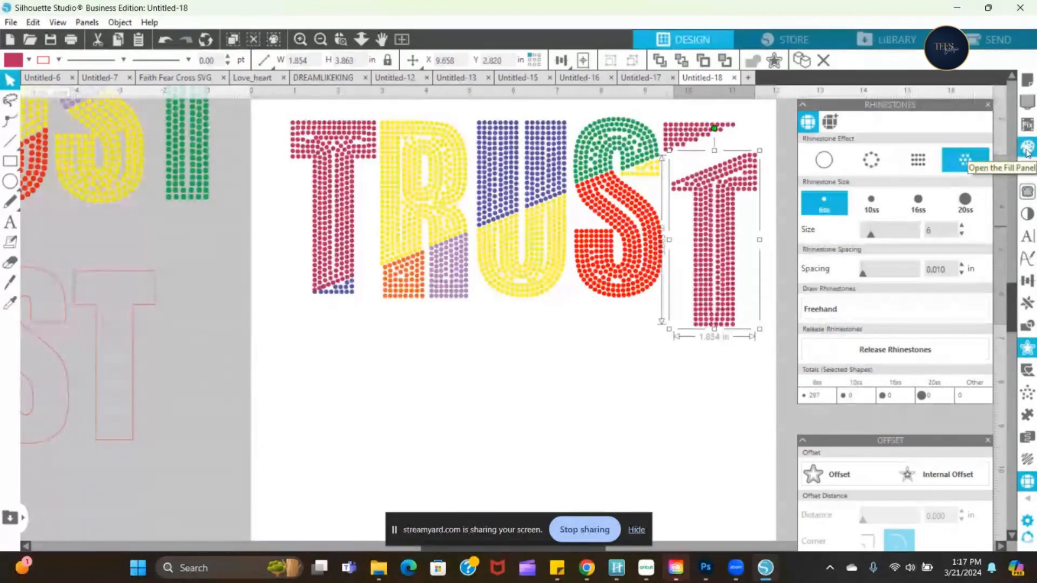
pyautogui.click(1027, 149)
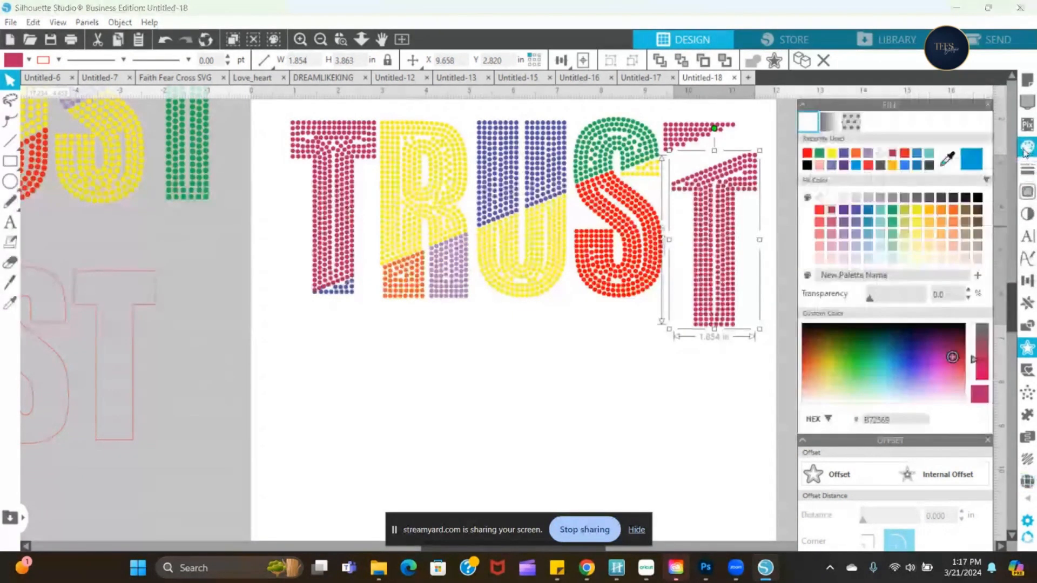
pyautogui.click(834, 167)
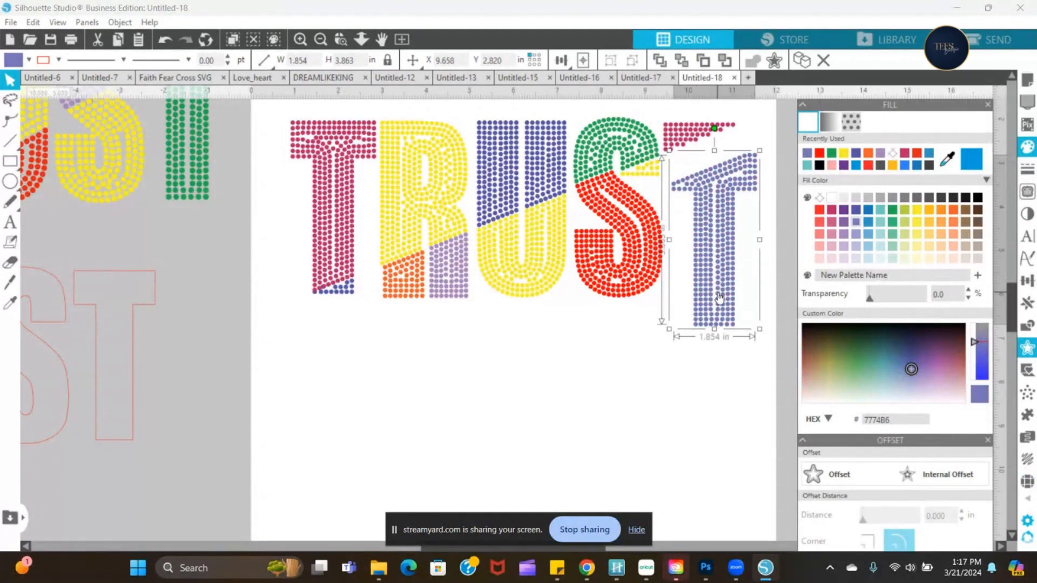
pyautogui.moveTo(716, 290); pyautogui.dragTo(705, 268)
pyautogui.click(678, 381)
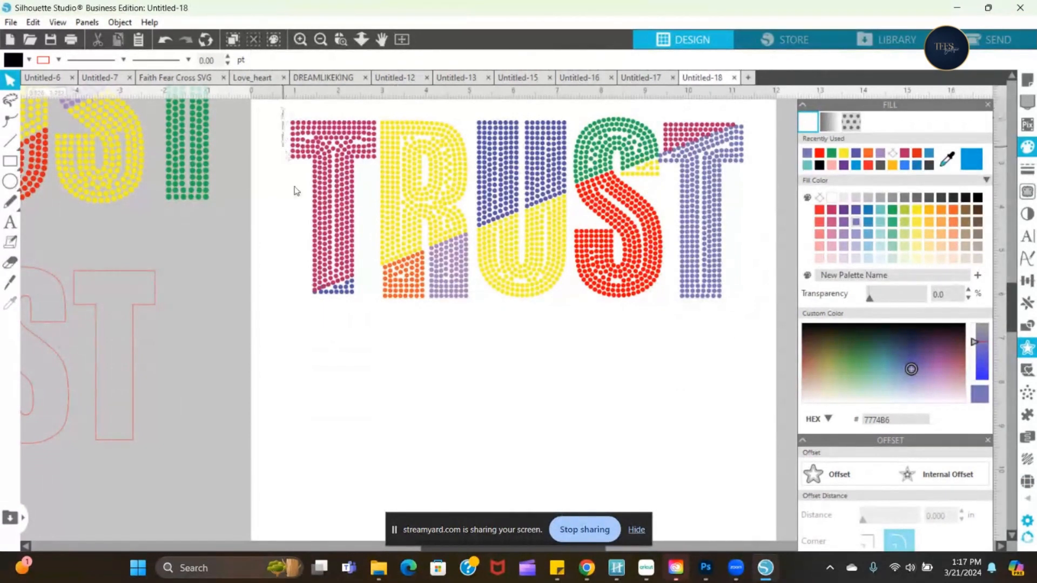
# - Group all the colored pieces of the 6ss rhinestone TRUST on the page
pyautogui.moveTo(281, 107); pyautogui.dragTo(751, 324)
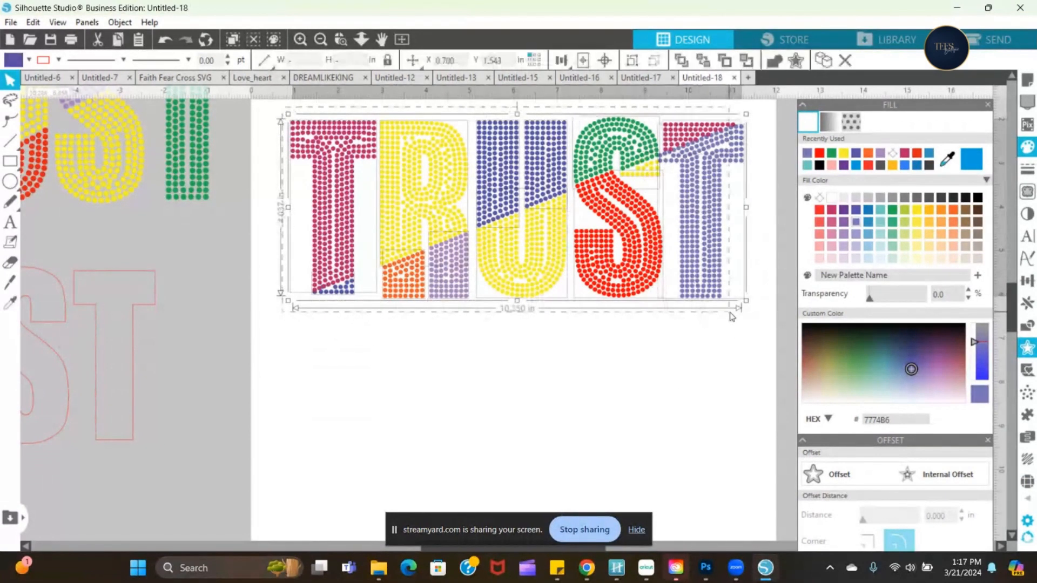
pyautogui.rightClick(689, 254)
pyautogui.click(724, 396)
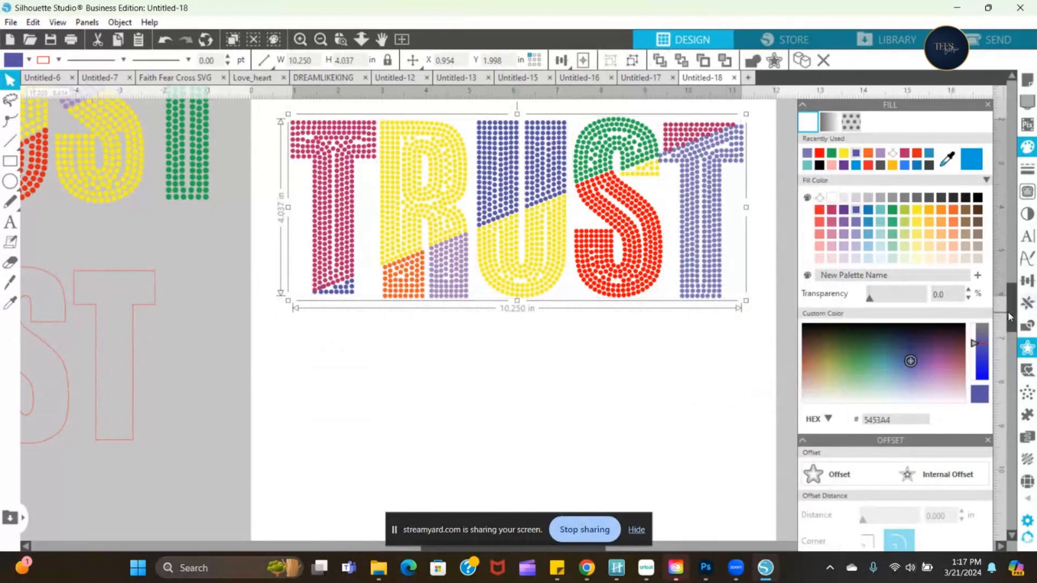
pyautogui.moveTo(1011, 318); pyautogui.dragTo(1008, 274)
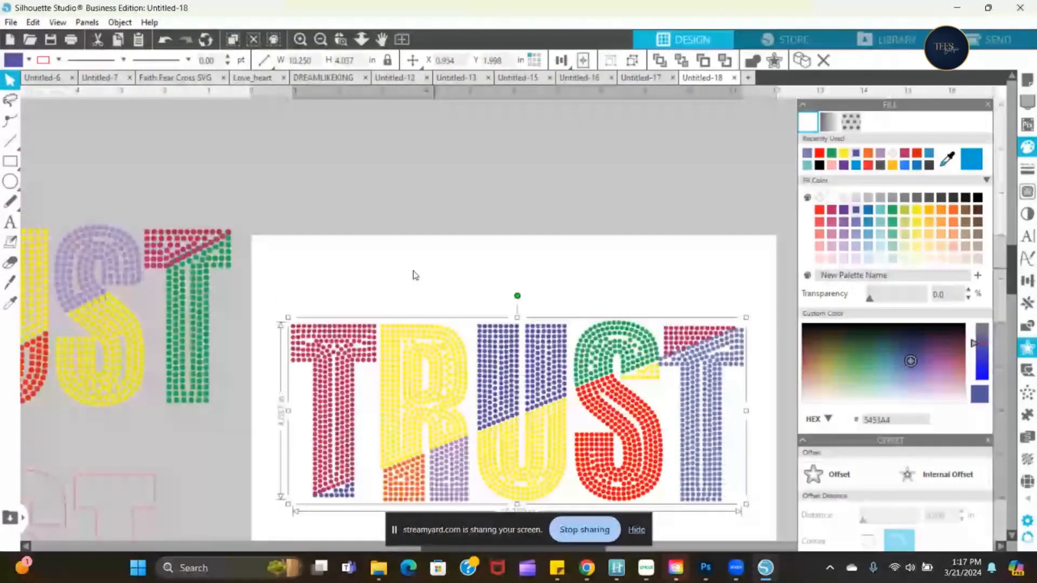
# - Place the earlier multicolored rhinestone TRUST directly above the 6ss TRUST to compare the two designs
pyautogui.moveTo(191, 251); pyautogui.dragTo(672, 134)
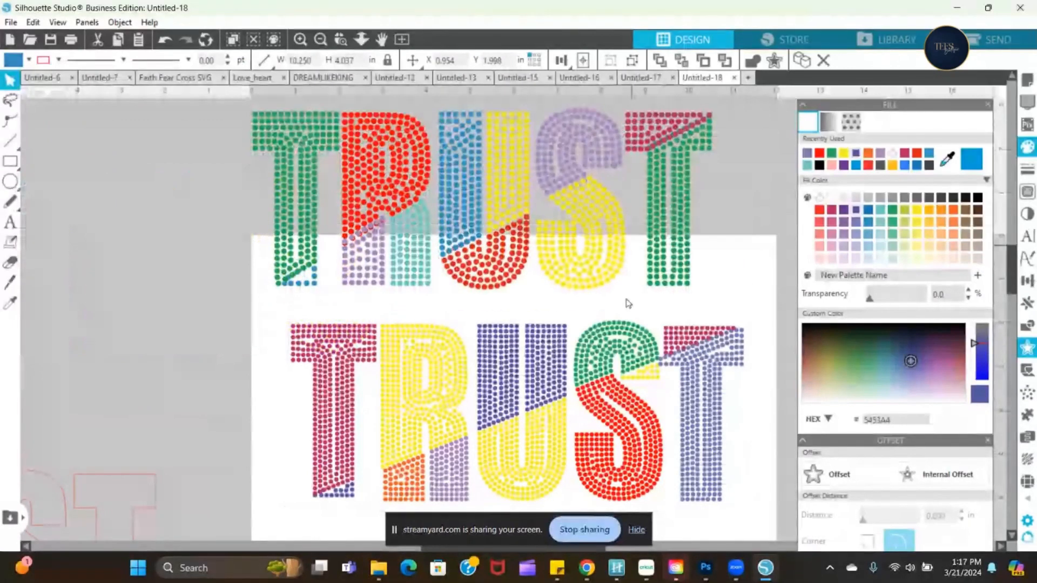
pyautogui.moveTo(539, 354); pyautogui.dragTo(518, 335)
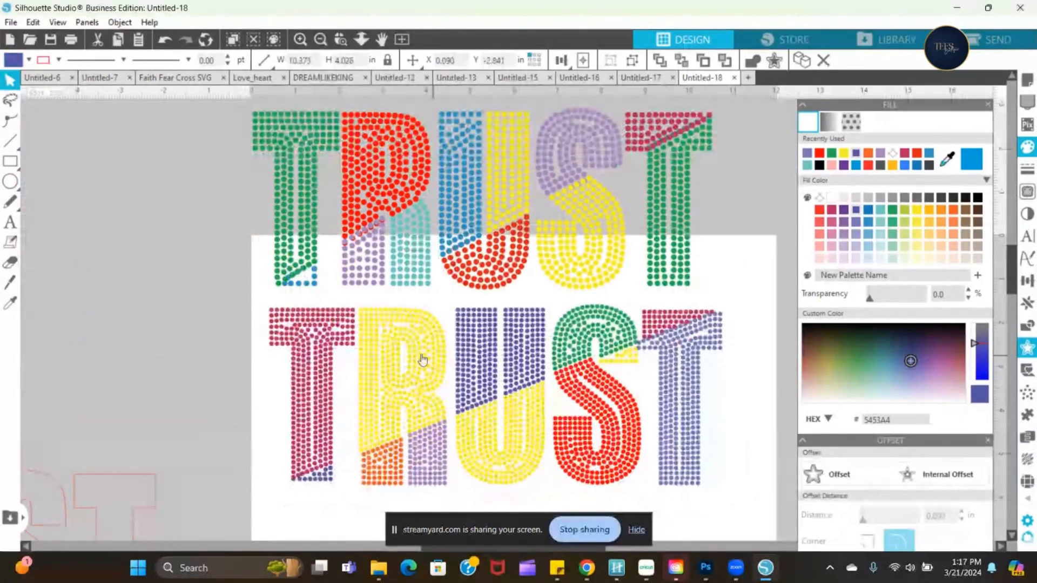
pyautogui.click(142, 197)
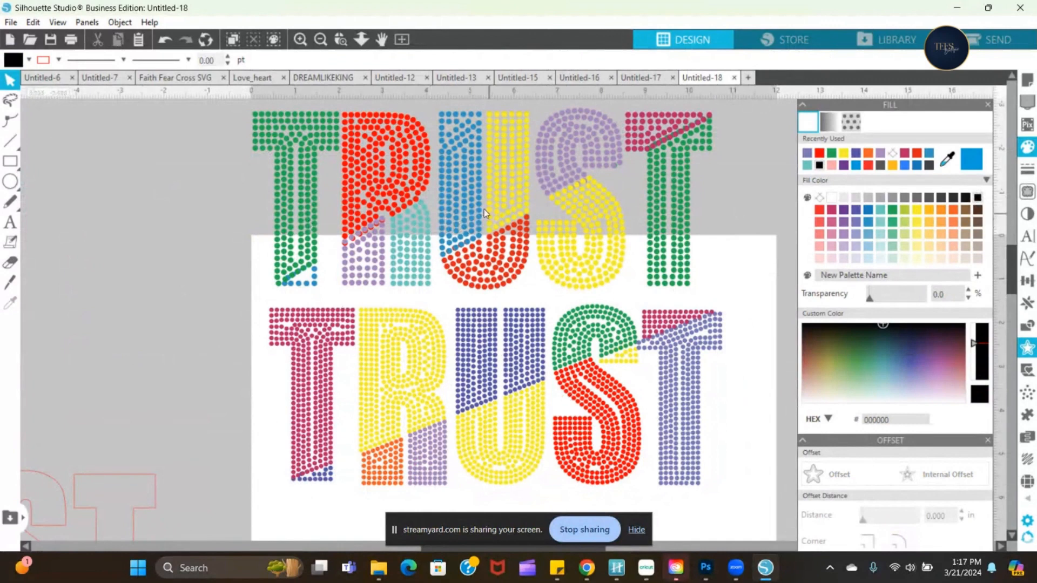
# - Move both multicolored TRUST designs off the page's left side and place the unfilled outline TRUST near the page's upper edge
pyautogui.moveTo(486, 214); pyautogui.dragTo(206, 208)
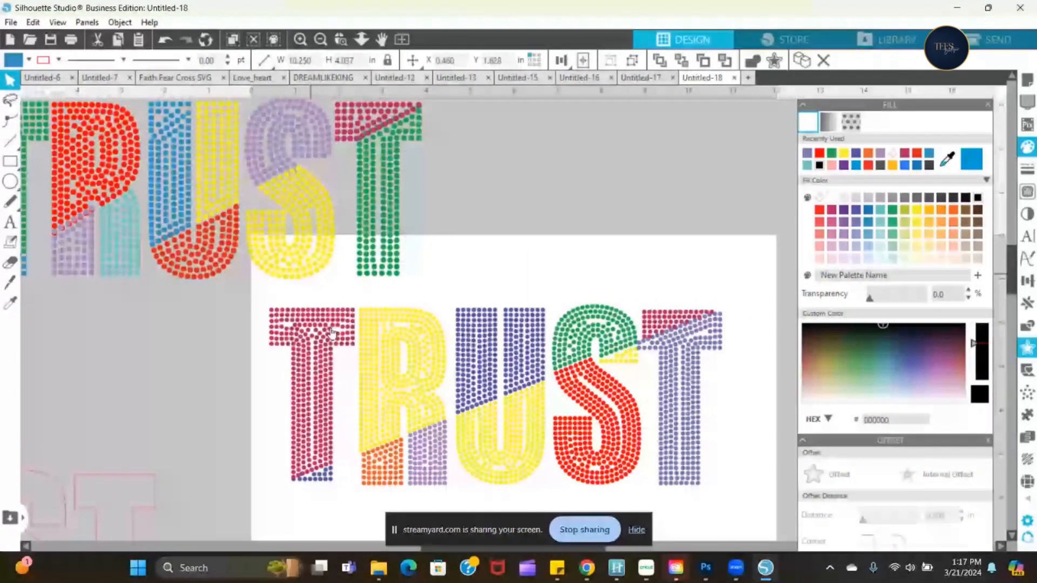
pyautogui.moveTo(281, 332); pyautogui.dragTo(33, 293)
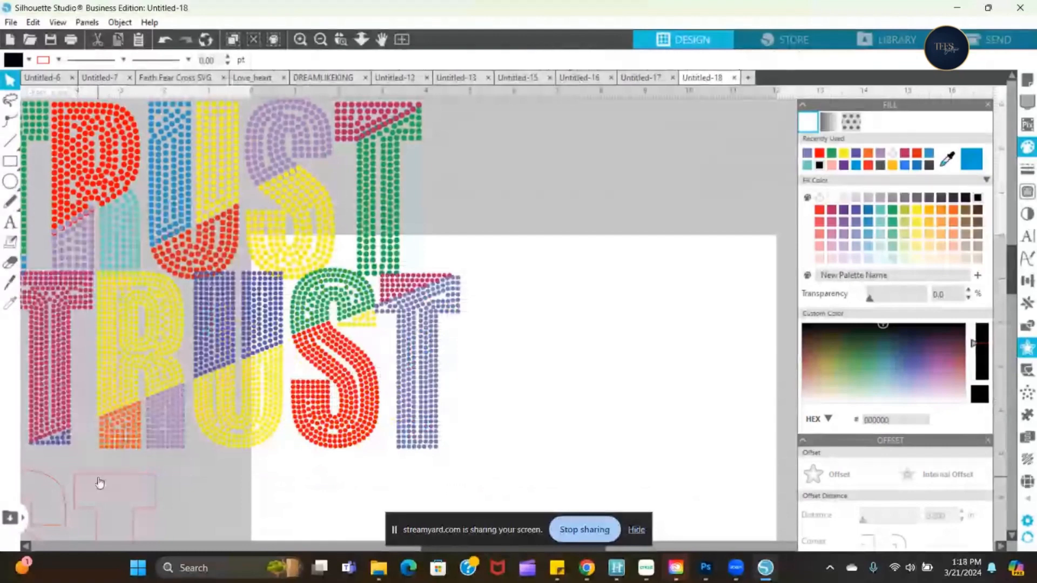
pyautogui.moveTo(99, 481); pyautogui.dragTo(216, 316)
pyautogui.moveTo(294, 255); pyautogui.dragTo(201, 256)
pyautogui.moveTo(286, 325); pyautogui.dragTo(172, 325)
pyautogui.moveTo(298, 238); pyautogui.dragTo(236, 230)
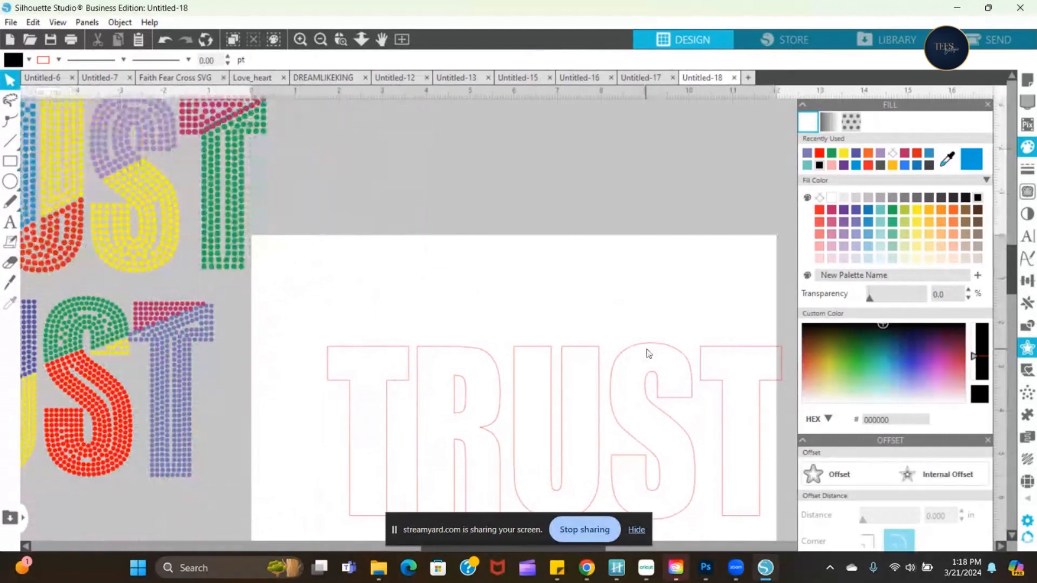
pyautogui.click(631, 346)
pyautogui.moveTo(627, 353); pyautogui.dragTo(600, 294)
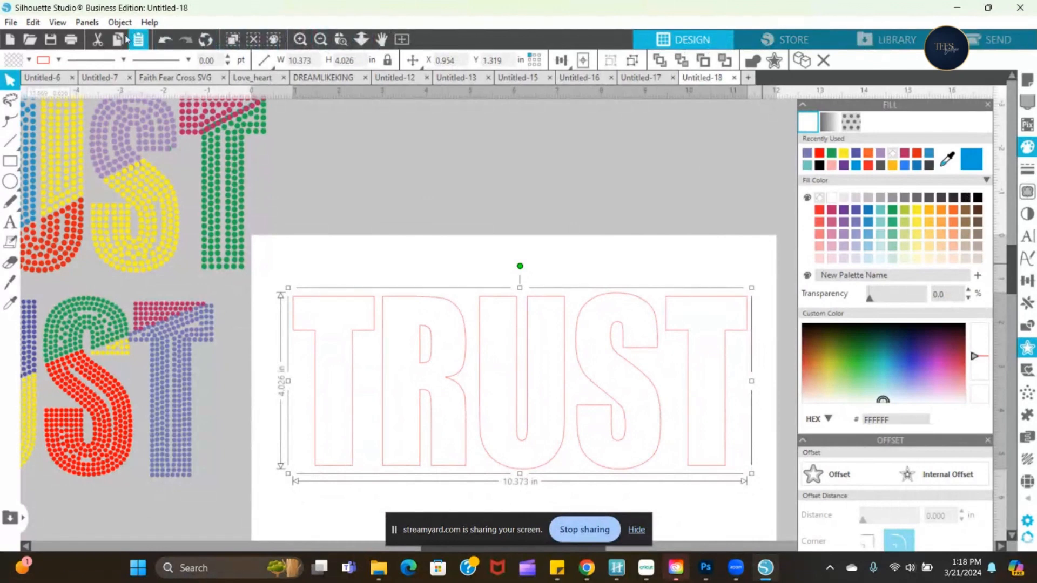
# - Fill the outline TRUST with golden yellow (FDBA1B) and remove its line color
pyautogui.click(320, 40)
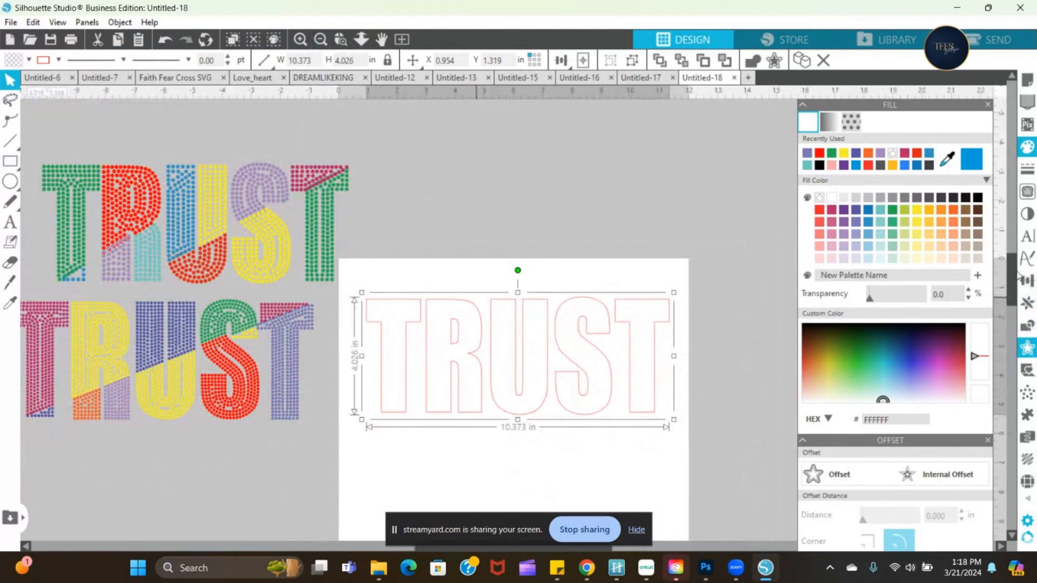
pyautogui.scroll(-3, 1017, 276)
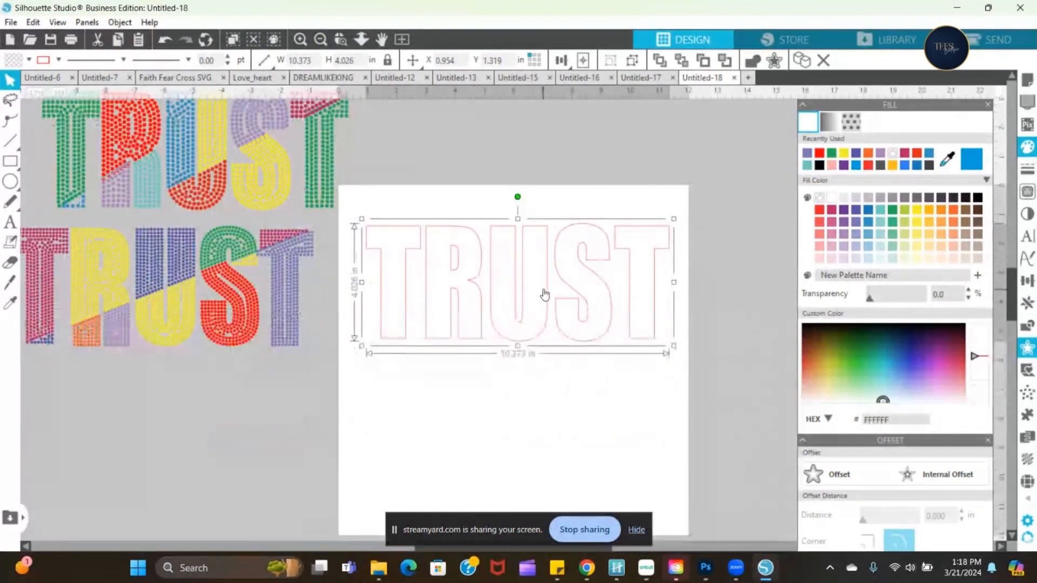
pyautogui.click(890, 165)
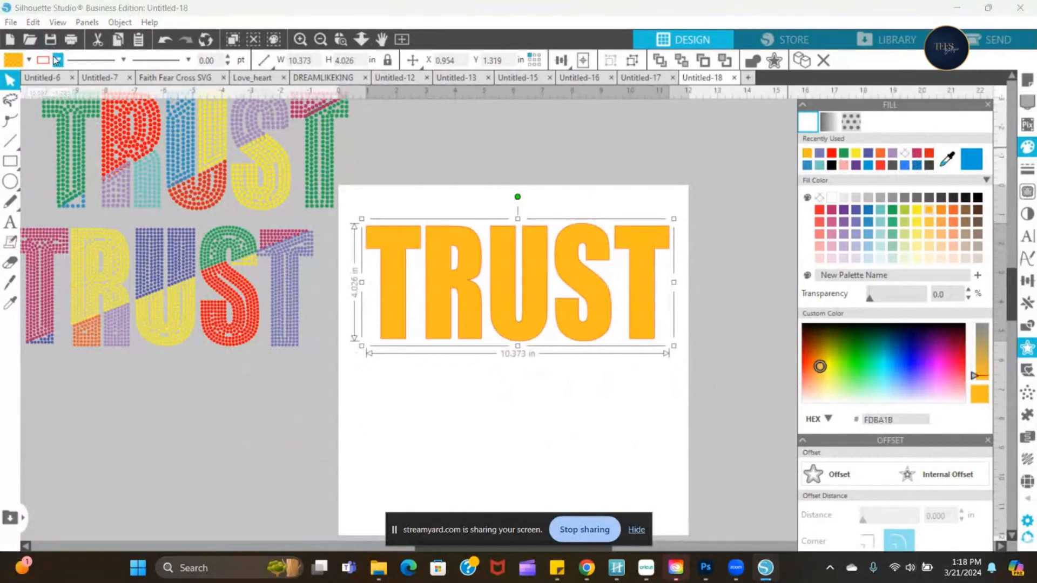
pyautogui.click(57, 60)
pyautogui.click(53, 111)
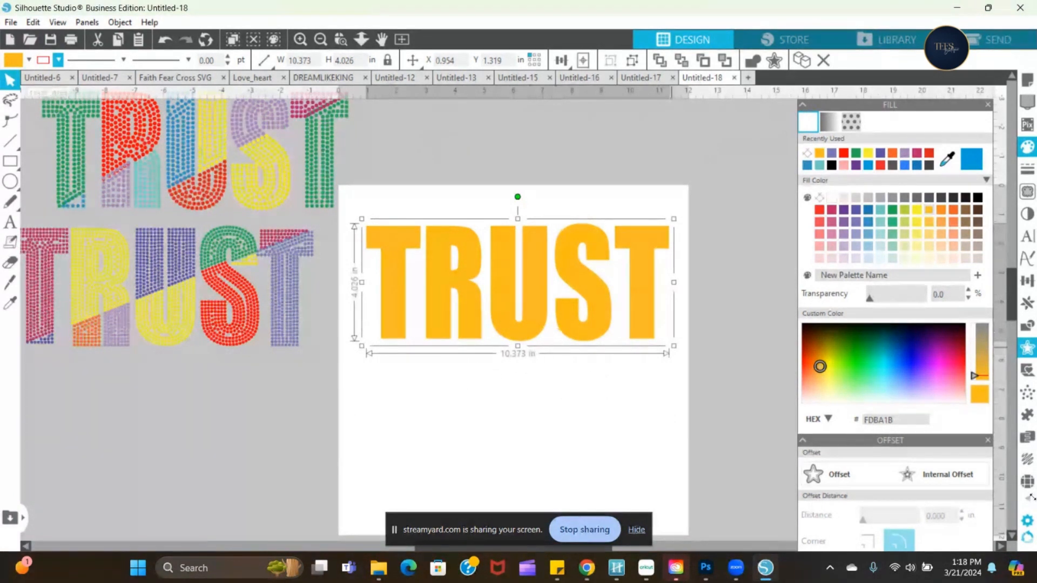
# - Apply the radial rhinestone fill in size 6ss to the golden yellow TRUST
pyautogui.click(1027, 480)
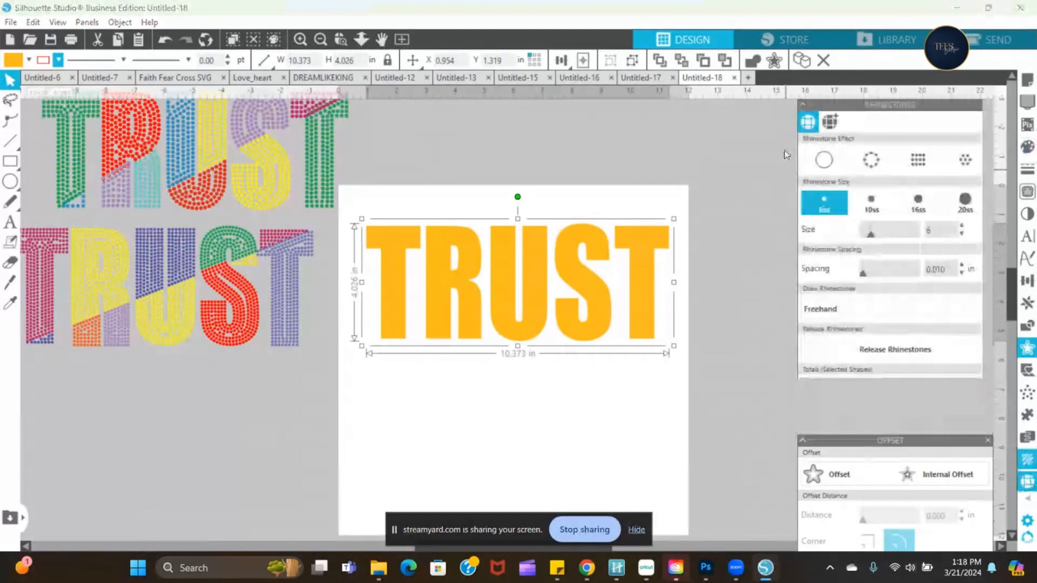
pyautogui.click(876, 172)
pyautogui.click(909, 168)
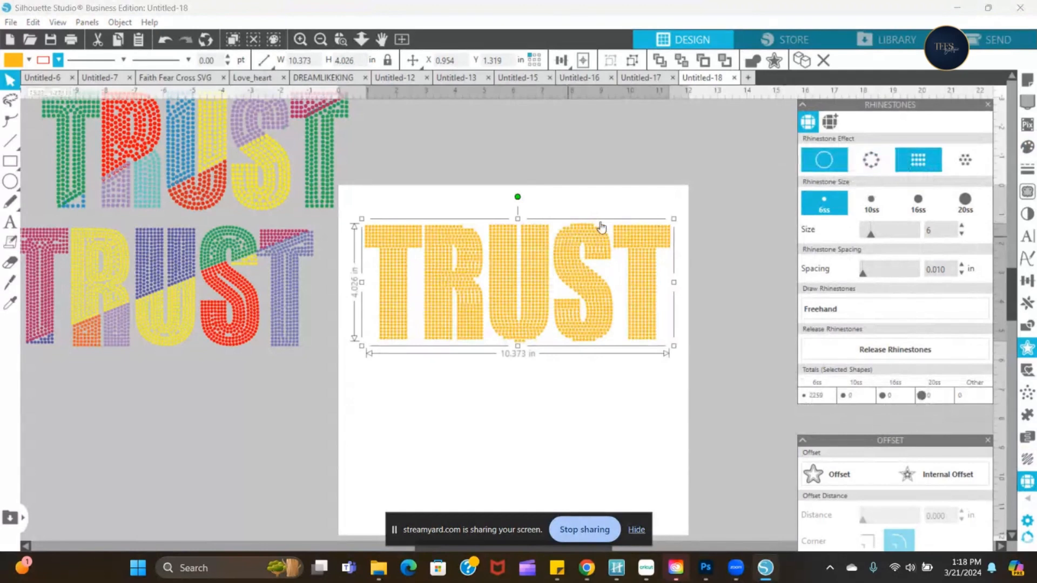
pyautogui.click(970, 158)
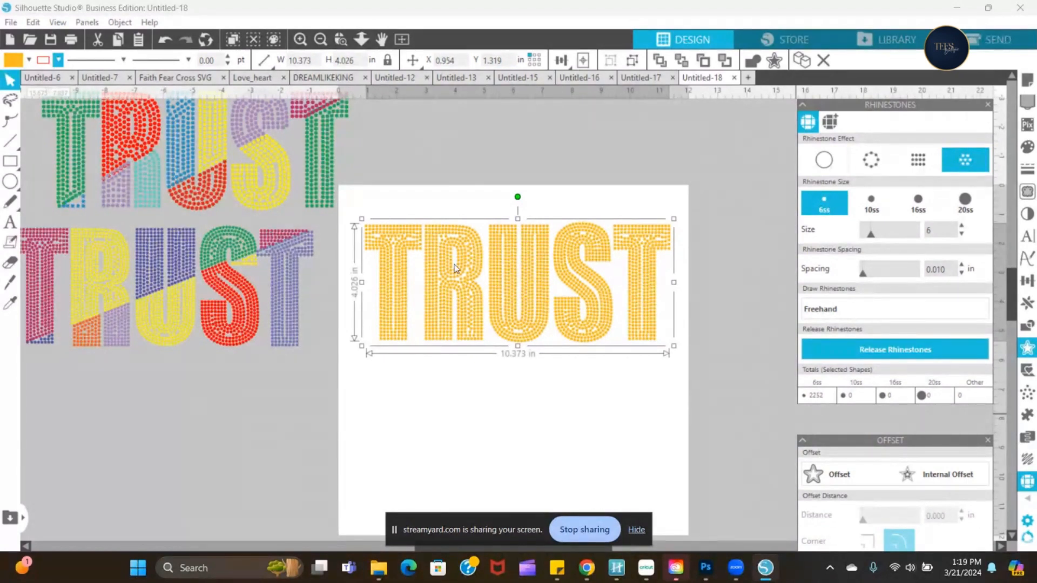
# - Ungroup the golden yellow rhinestone TRUST into individual stones
pyautogui.click(719, 269)
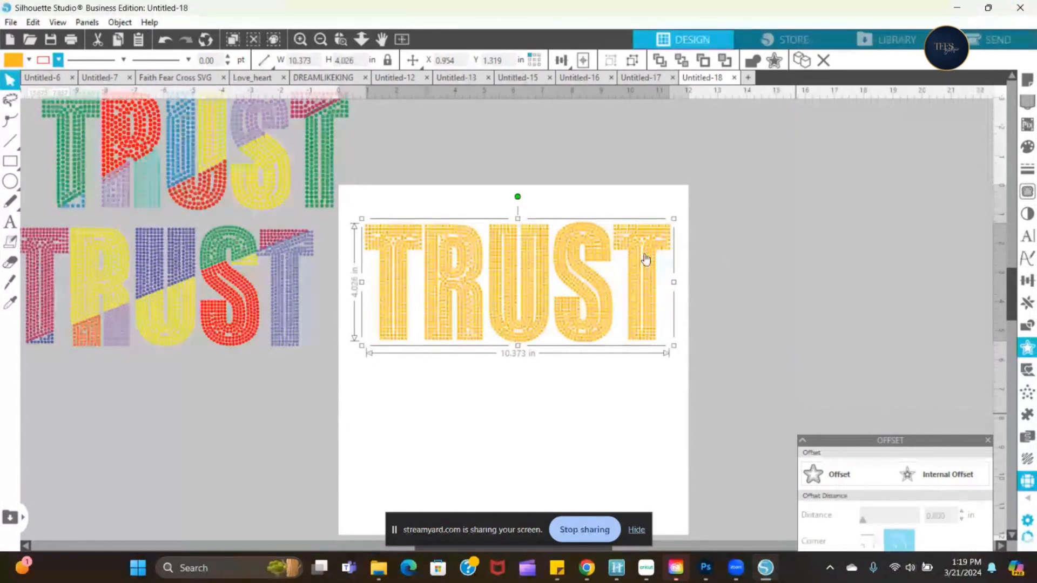
pyautogui.hotkey('ctrl', 'shift', 'g')
pyautogui.click(467, 281)
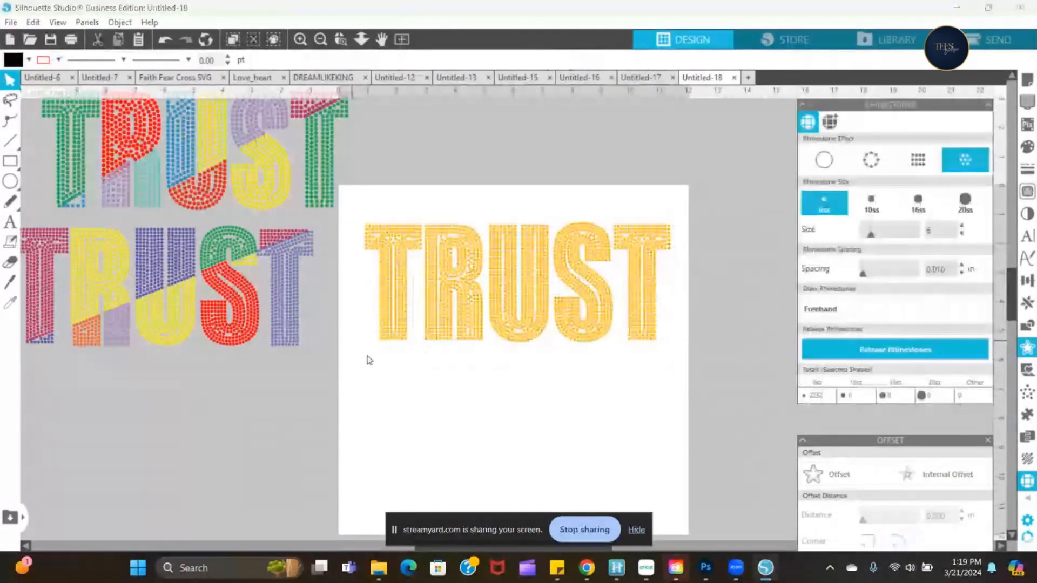
# - Color the stones in the lower part of all the TRUST letters red and group them
pyautogui.moveTo(354, 372); pyautogui.dragTo(680, 285)
pyautogui.click(1025, 148)
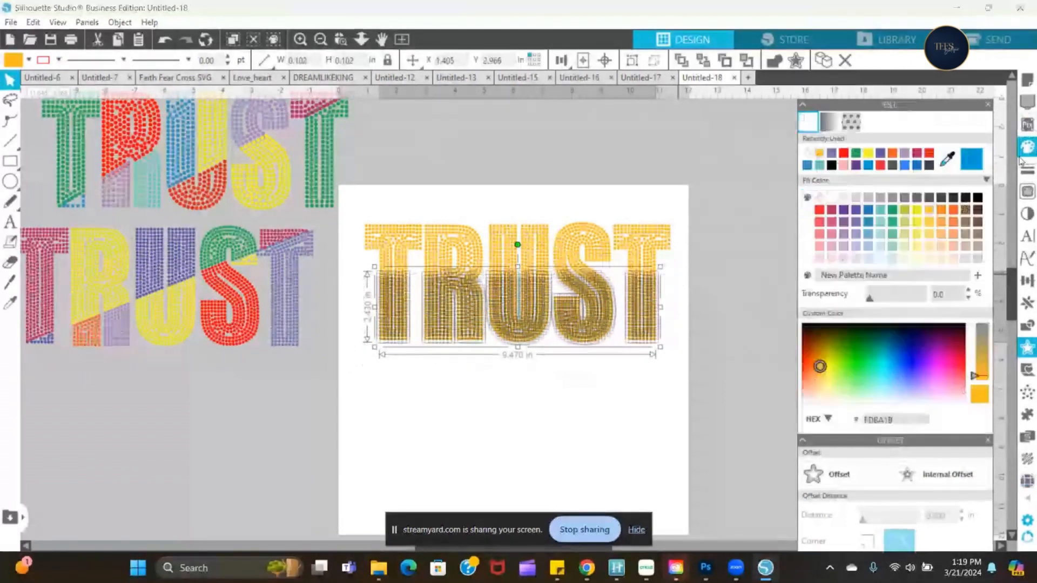
pyautogui.click(936, 158)
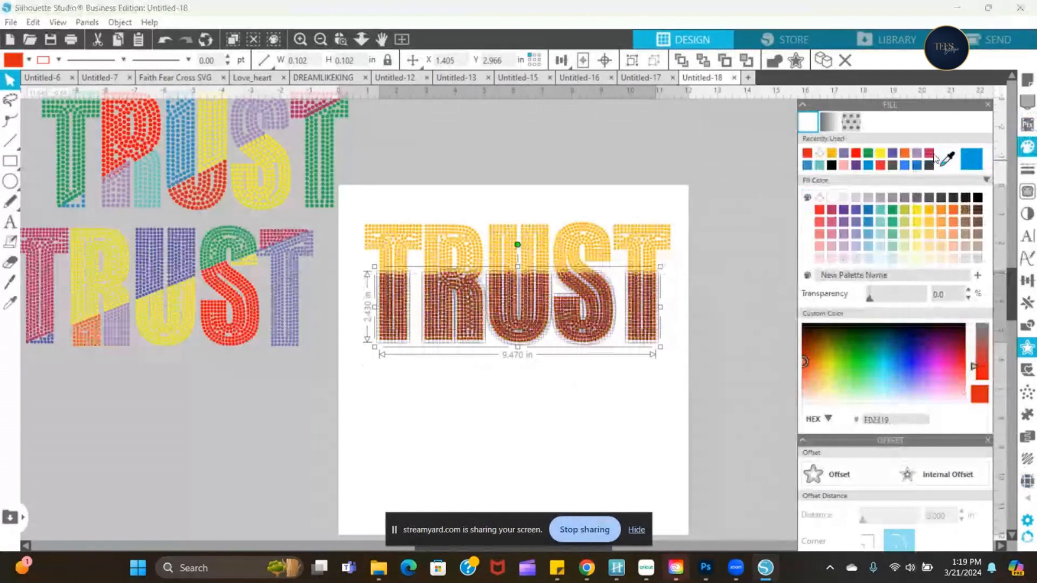
pyautogui.rightClick(594, 295)
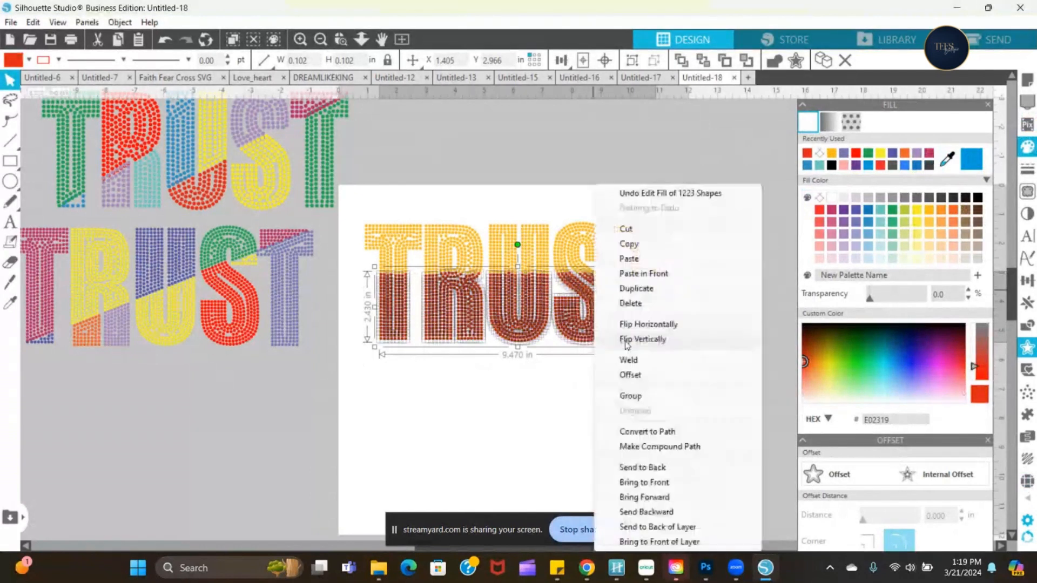
pyautogui.click(629, 397)
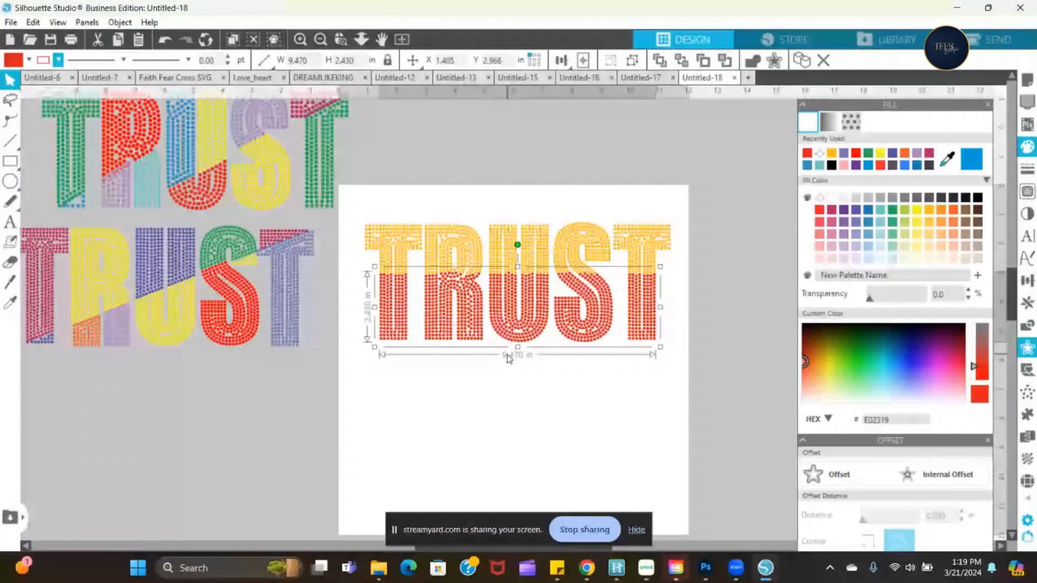
# - Group the upper golden yellow stones apart from the red group and fit the red lower half back against them
pyautogui.moveTo(495, 329); pyautogui.dragTo(499, 339)
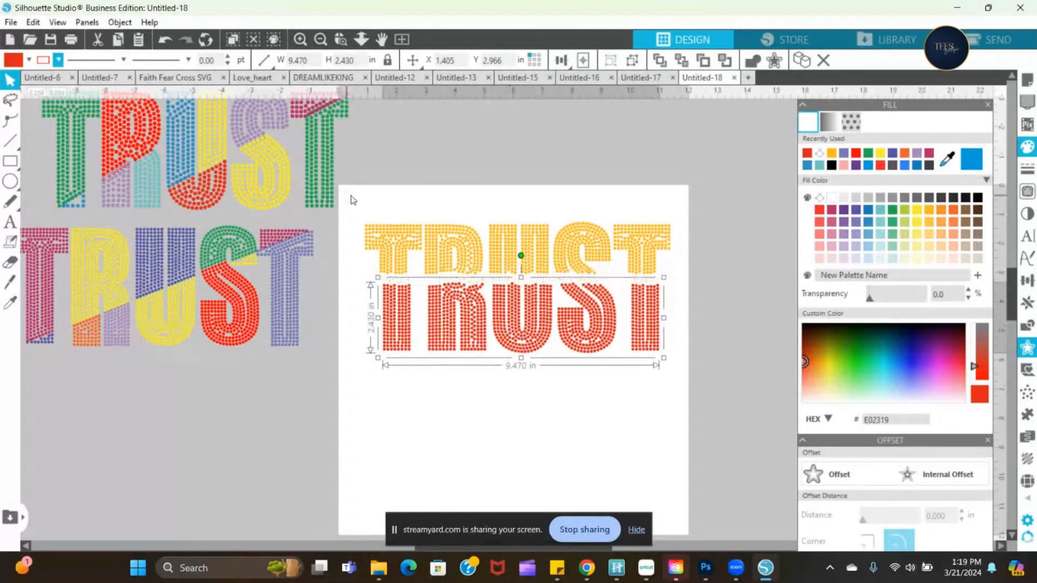
pyautogui.moveTo(350, 196); pyautogui.dragTo(683, 267)
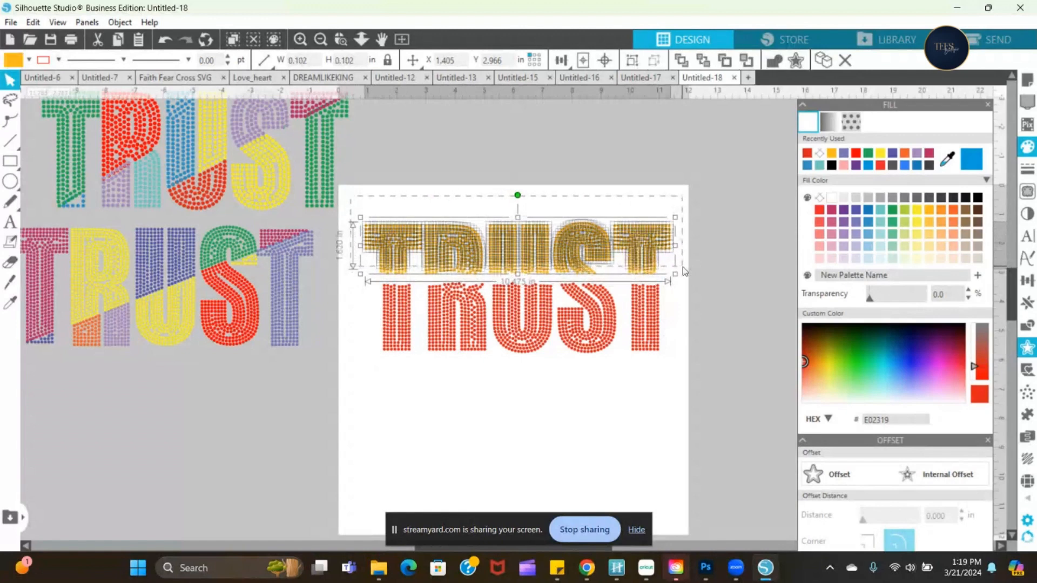
pyautogui.rightClick(650, 253)
pyautogui.click(686, 396)
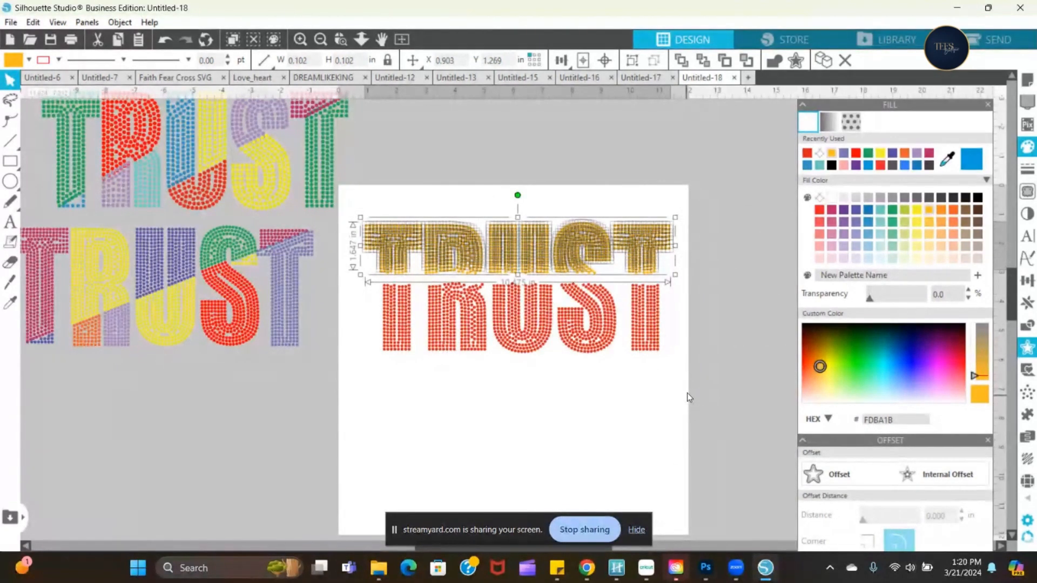
pyautogui.moveTo(542, 350); pyautogui.dragTo(539, 340)
pyautogui.click(539, 340)
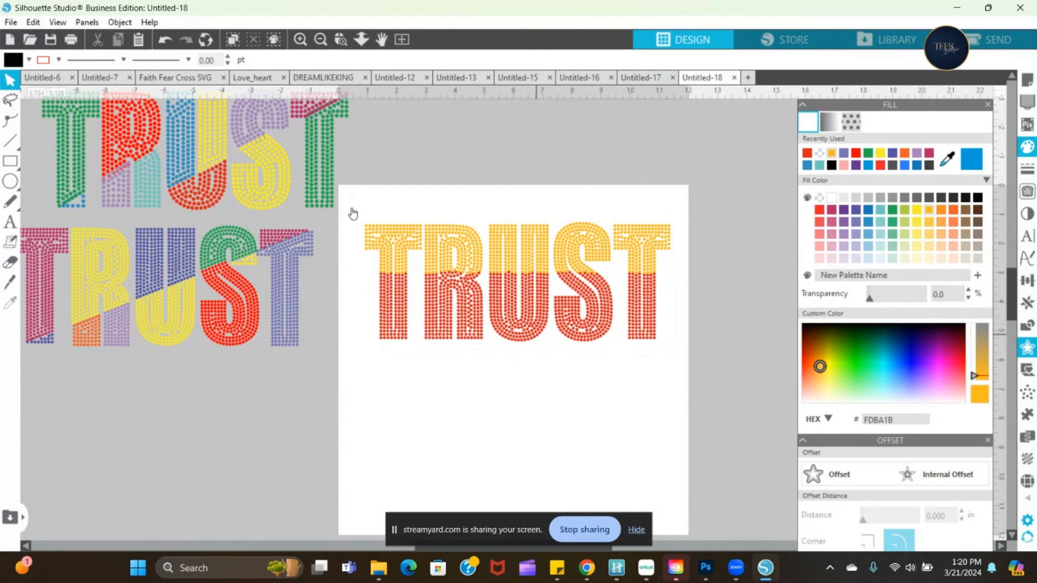
# - Group the golden yellow upper half and red lower half of TRUST into one design
pyautogui.moveTo(354, 201)
pyautogui.mouseDown()
pyautogui.moveTo(393, 332)
pyautogui.moveTo(682, 367)
pyautogui.mouseUp()
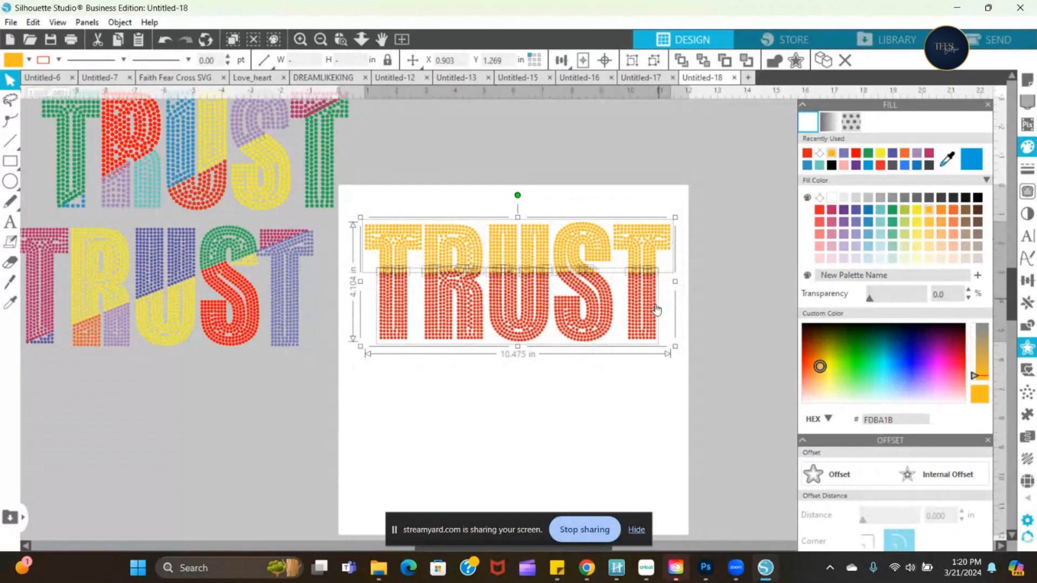
pyautogui.rightClick(468, 242)
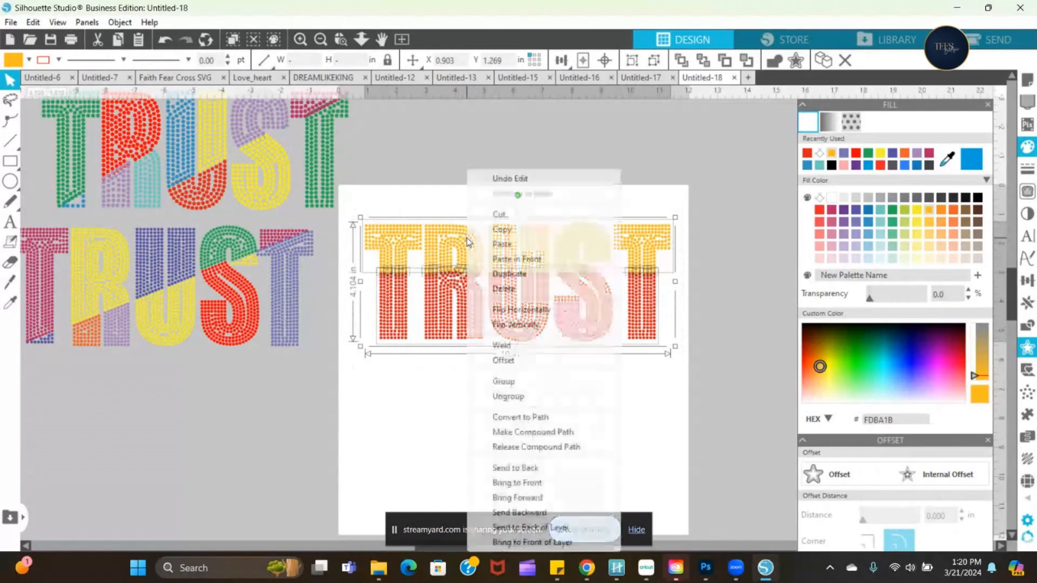
pyautogui.click(503, 382)
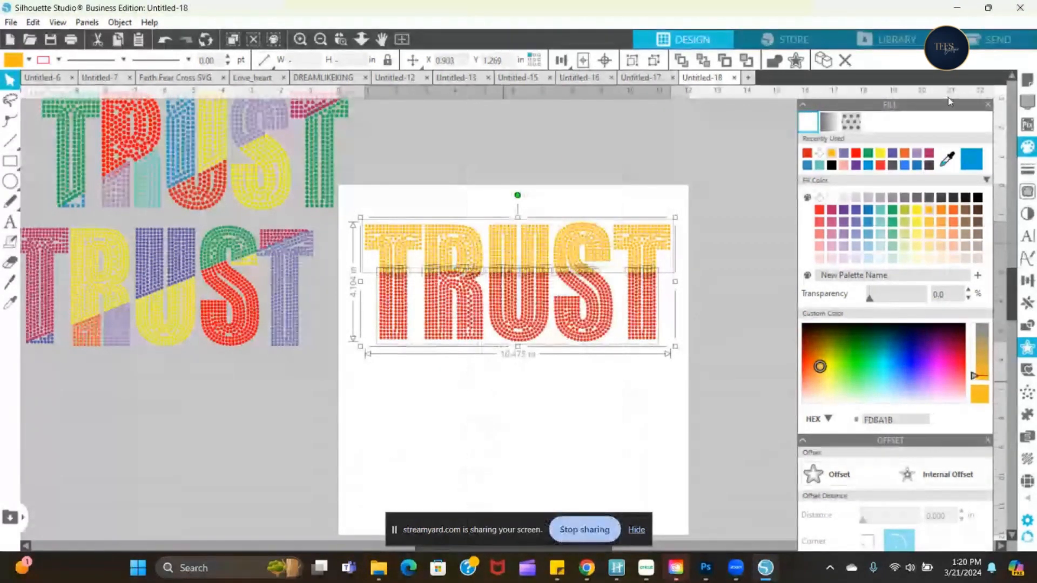
# - Stack the three rhinestone TRUST designs vertically, with the yellow-and-red one in the middle and the 6ss multicolored one below
pyautogui.click(273, 344)
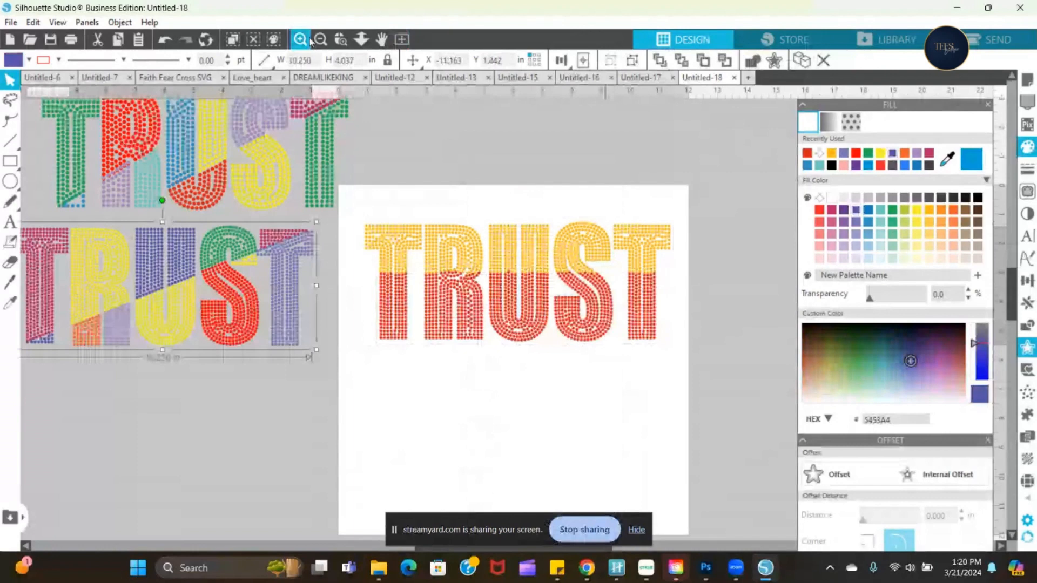
pyautogui.click(320, 39)
pyautogui.moveTo(326, 306); pyautogui.dragTo(559, 405)
pyautogui.moveTo(306, 191); pyautogui.dragTo(504, 173)
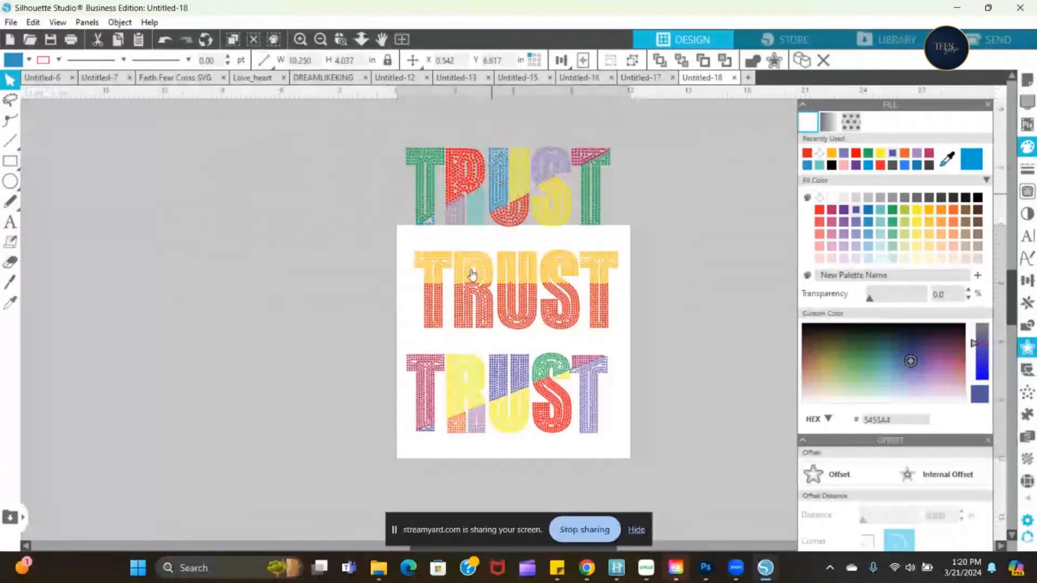
pyautogui.moveTo(472, 275); pyautogui.dragTo(471, 264)
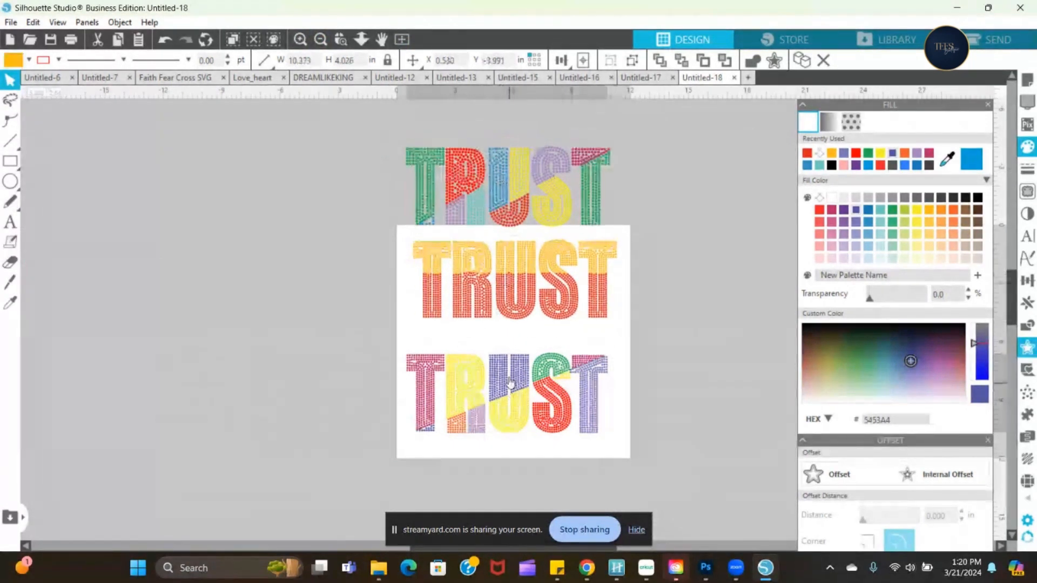
pyautogui.moveTo(510, 383); pyautogui.dragTo(518, 371)
pyautogui.click(459, 126)
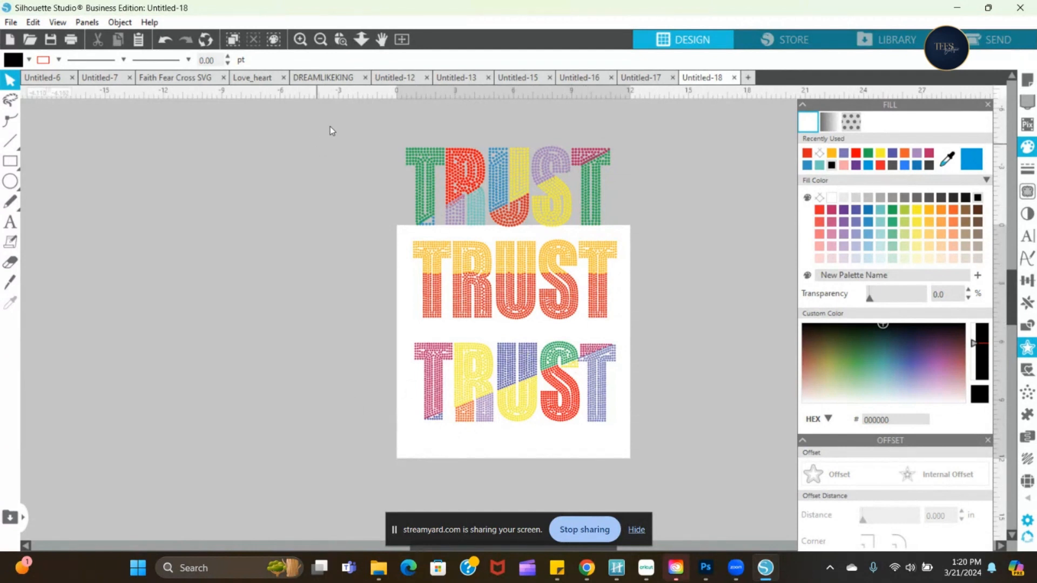
# - Group all three stacked rhinestone TRUST designs together
pyautogui.click(479, 423)
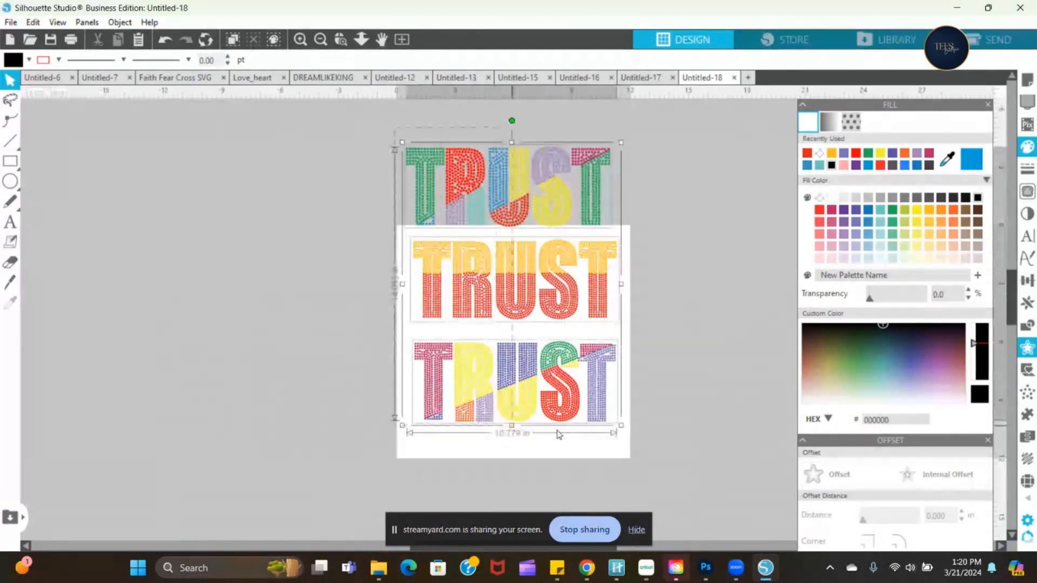
pyautogui.rightClick(527, 378)
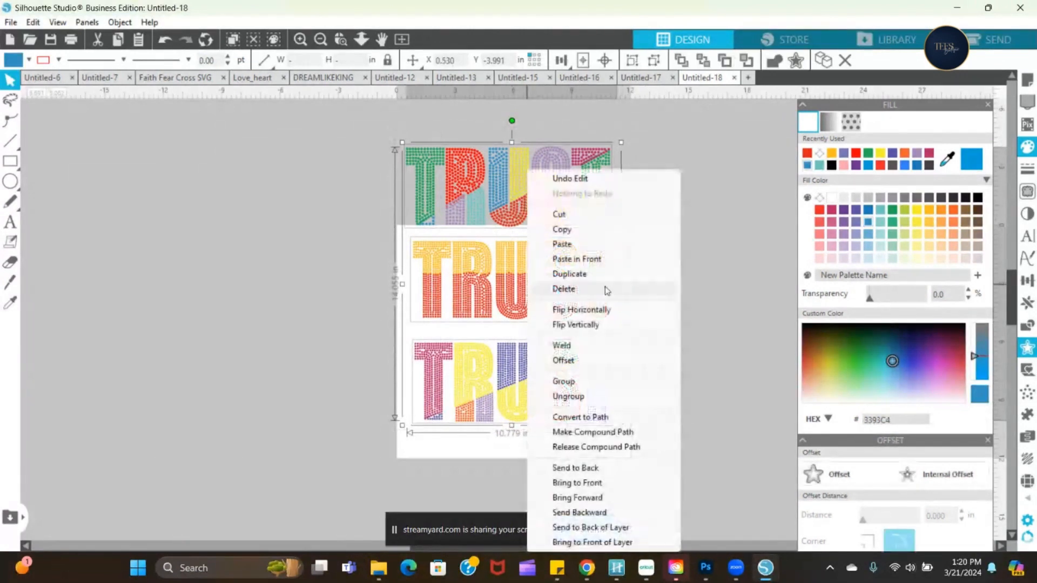
pyautogui.click(579, 384)
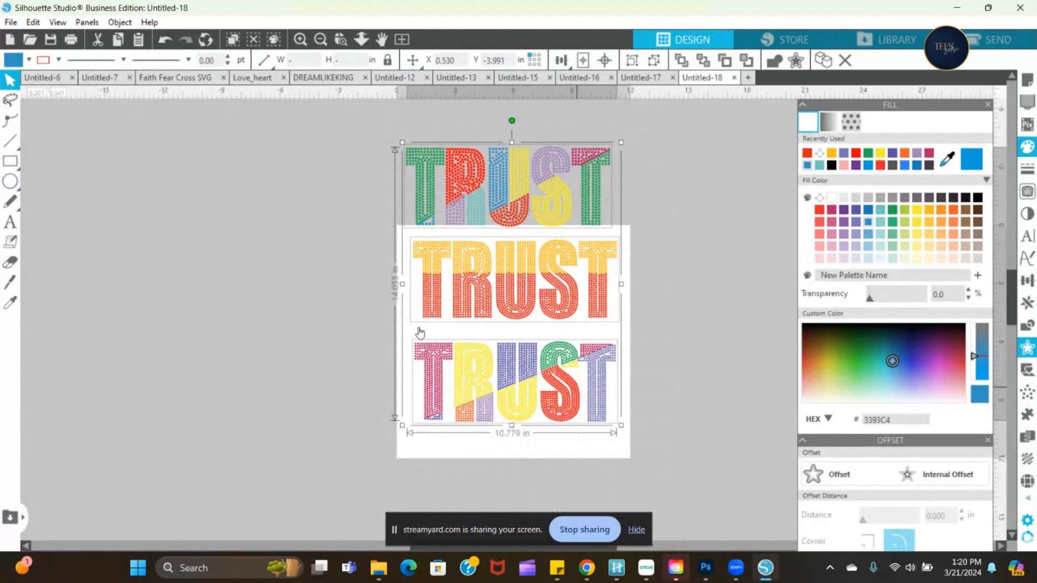